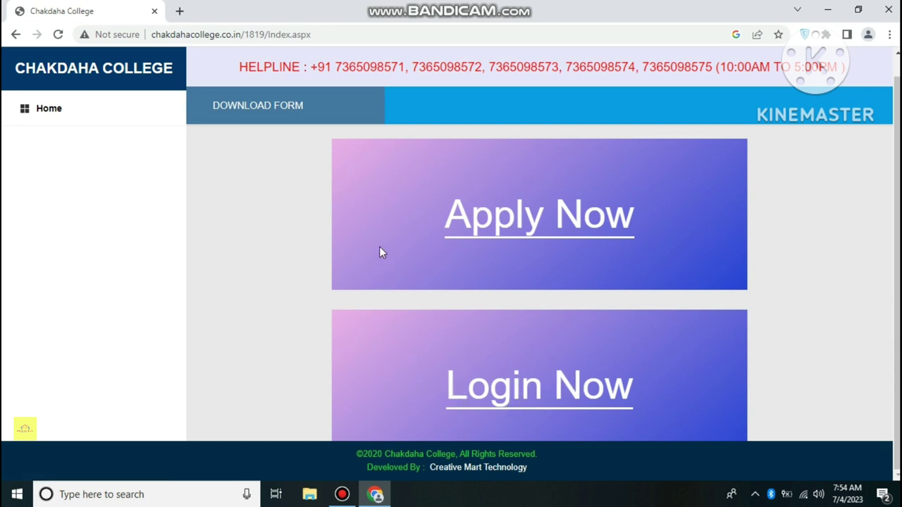
- Open the new applicant sign-in form for Chakdaha College from the Apply Now option
{"action": "scroll", "coordinate": [334, 200], "scroll_direction": "up", "scroll_amount": 1}
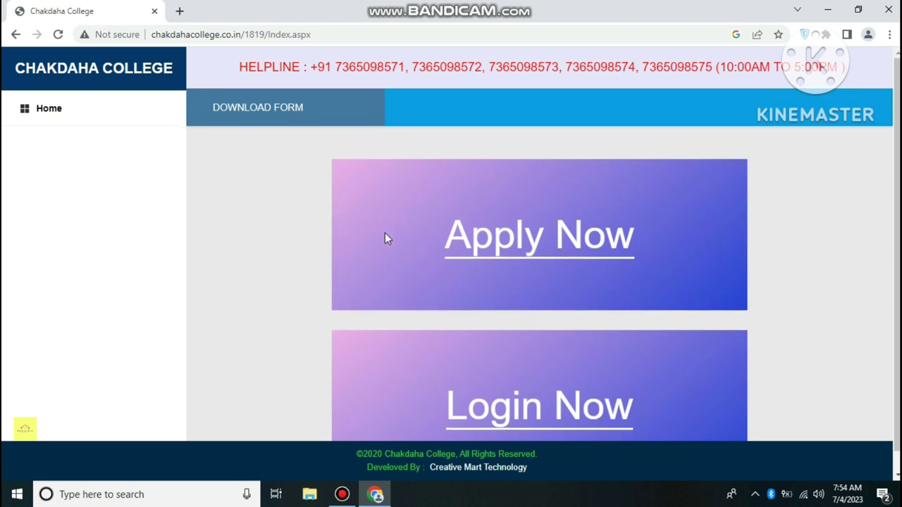
{"action": "left_click", "coordinate": [465, 252]}
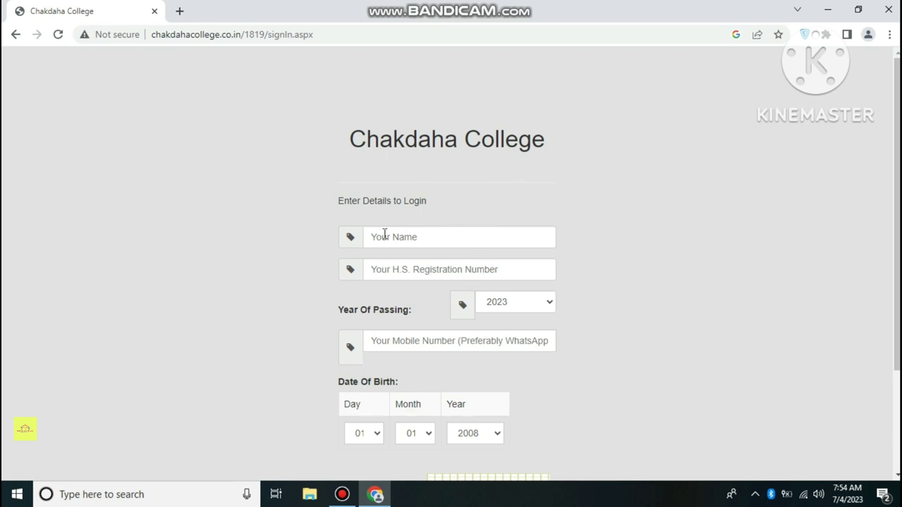
{"action": "scroll", "coordinate": [382, 234], "scroll_direction": "down", "scroll_amount": 1}
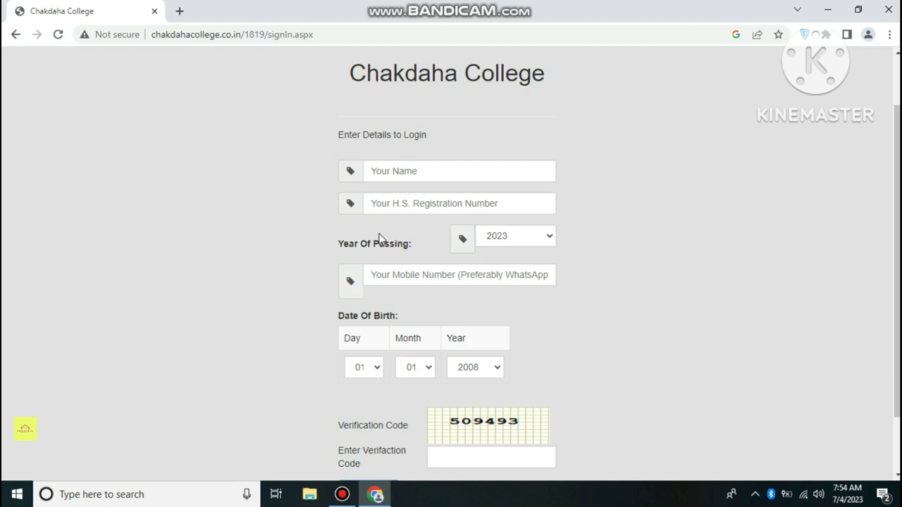
- Review the sign-in fields for name, H.S. registration number, year of passing, mobile number, date of birth and verification code
{"action": "left_click", "coordinate": [387, 177]}
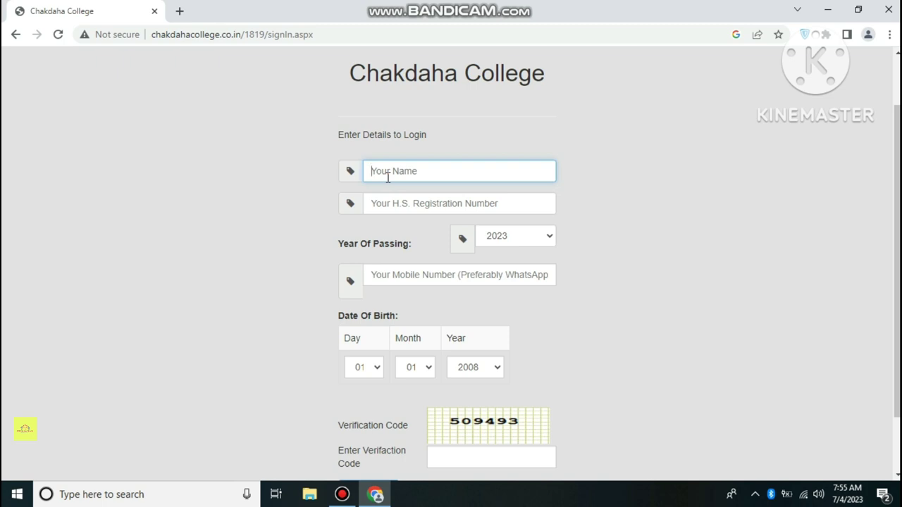
{"action": "left_click", "coordinate": [404, 202]}
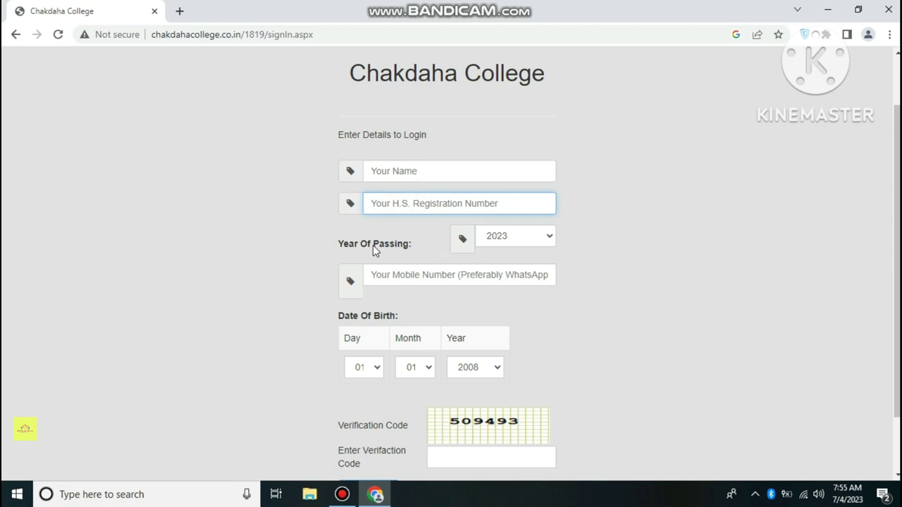
{"action": "left_click", "coordinate": [506, 240]}
{"action": "left_click", "coordinate": [507, 243]}
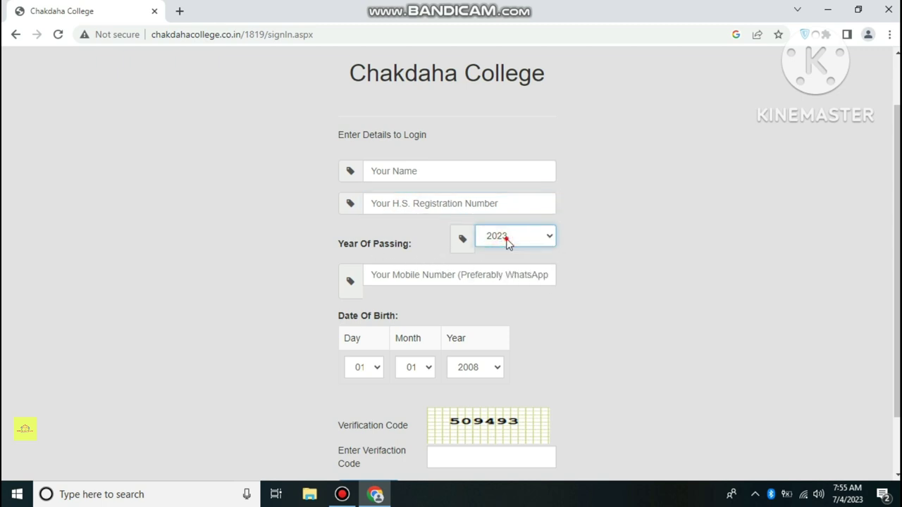
{"action": "left_click", "coordinate": [506, 241]}
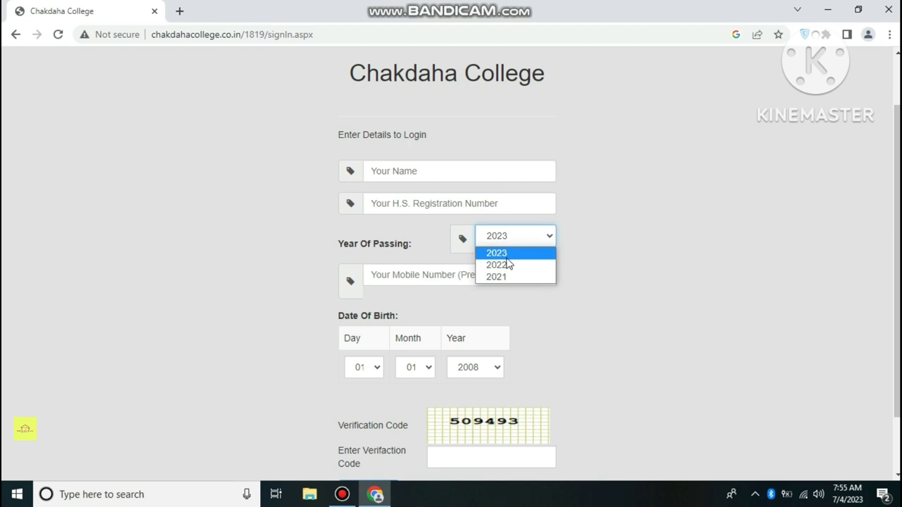
{"action": "left_click", "coordinate": [499, 238]}
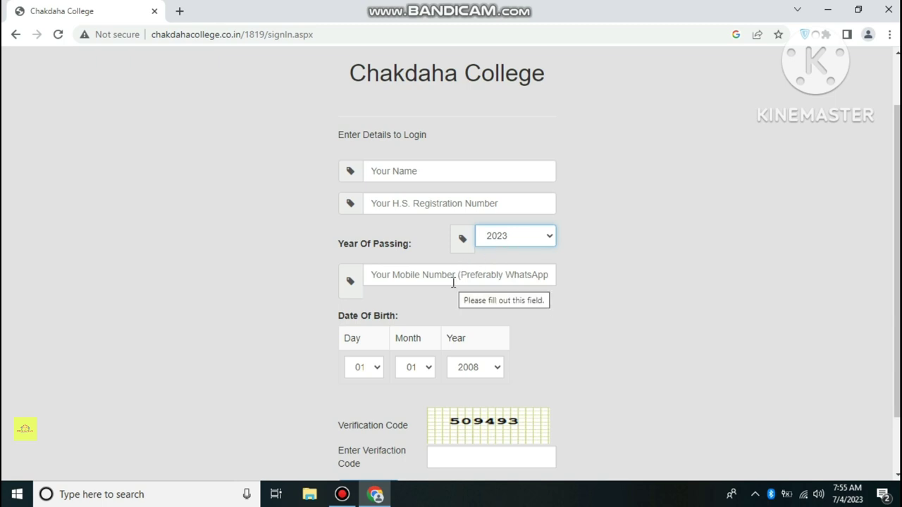
{"action": "left_click", "coordinate": [405, 284]}
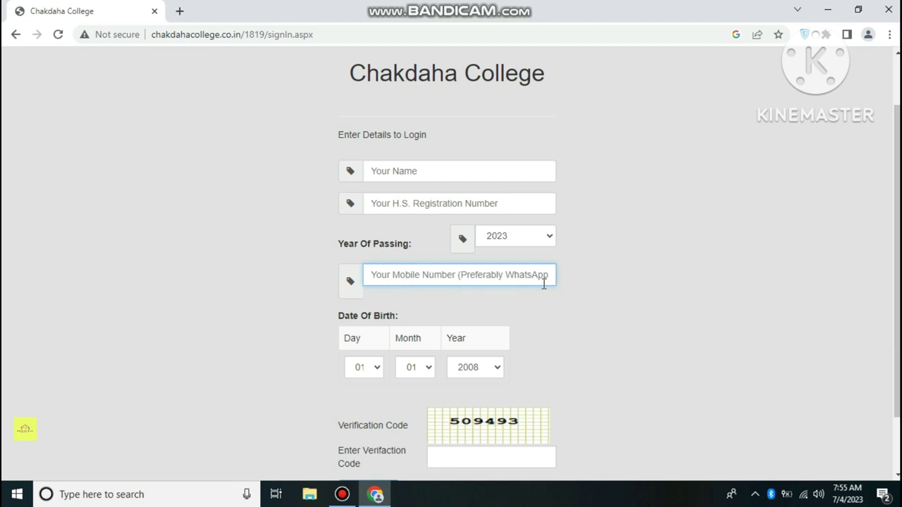
{"action": "scroll", "coordinate": [508, 352], "scroll_direction": "down", "scroll_amount": 1}
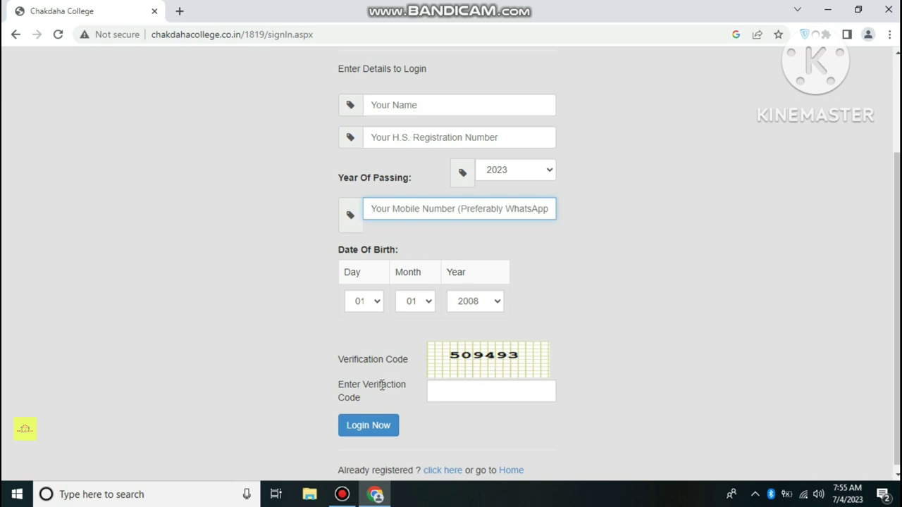
{"action": "left_click", "coordinate": [490, 386]}
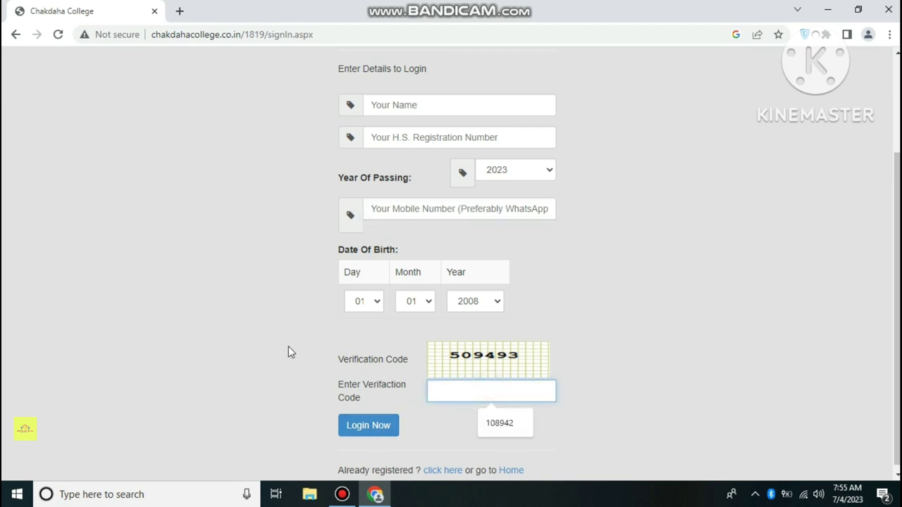
{"action": "scroll", "coordinate": [289, 347], "scroll_direction": "up", "scroll_amount": 3}
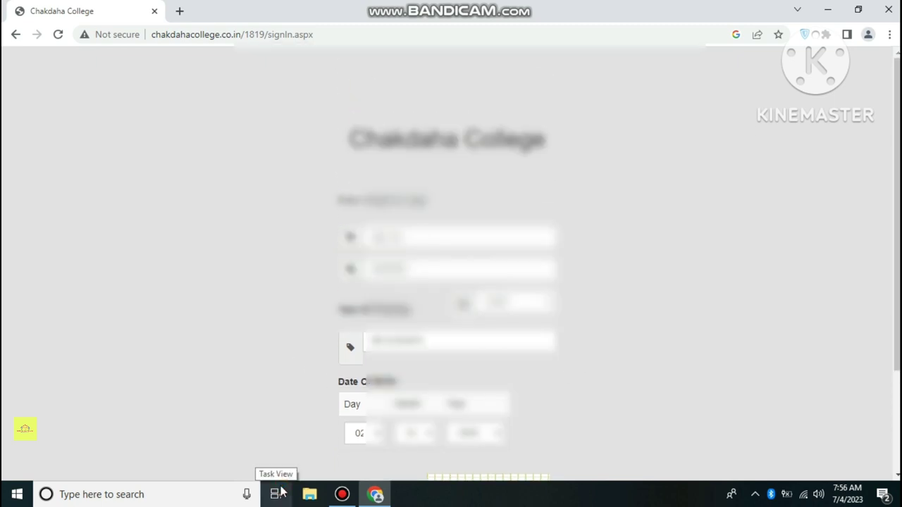
- Check the completed applicant details and verification code, and submit them to log in
{"action": "scroll", "coordinate": [316, 192], "scroll_direction": "down", "scroll_amount": 2}
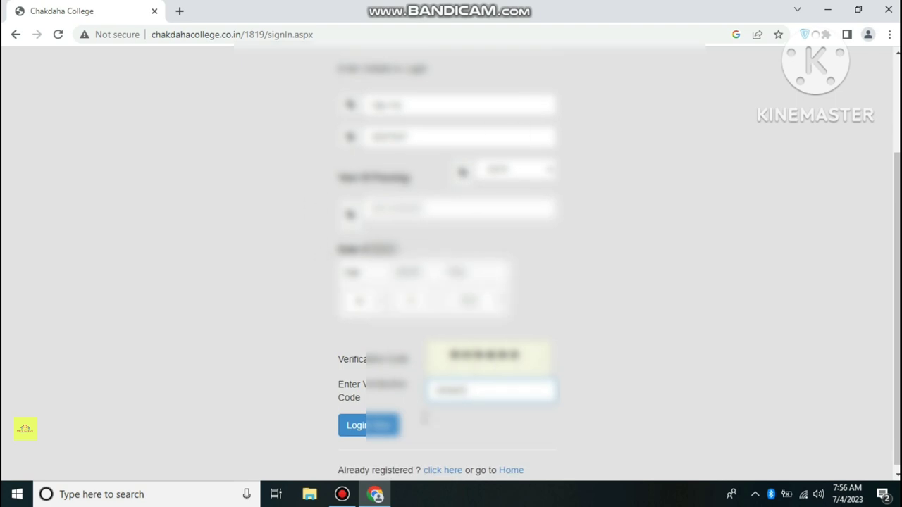
{"action": "scroll", "coordinate": [360, 339], "scroll_direction": "down", "scroll_amount": 1}
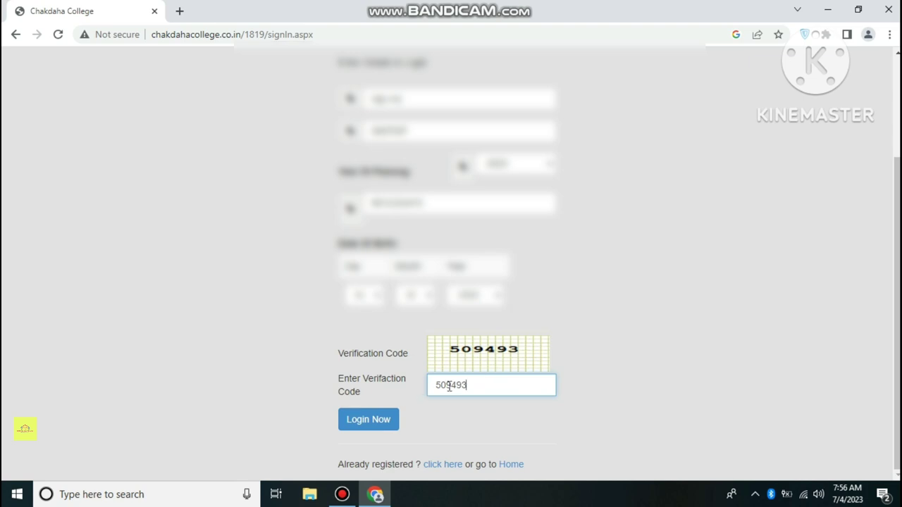
{"action": "left_click", "coordinate": [369, 423]}
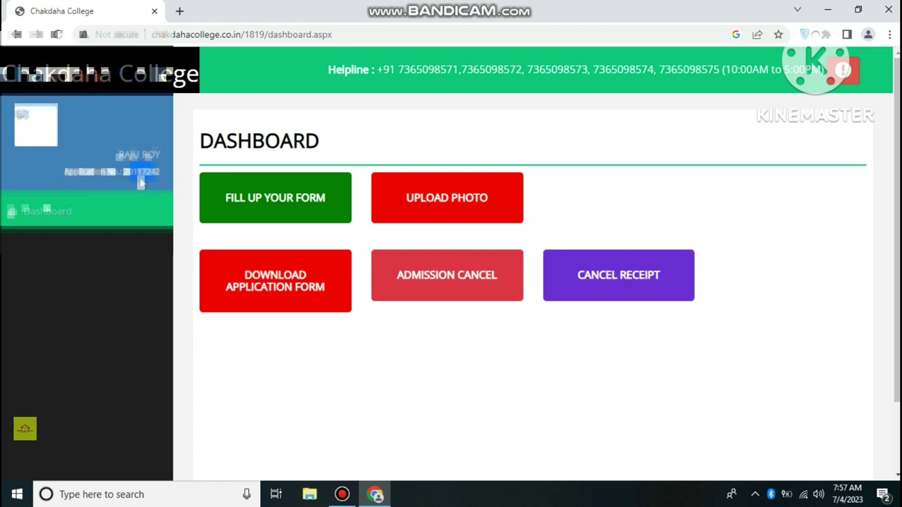
- Highlight the application number on the dashboard and open the application form for filling up
{"action": "left_click_drag", "start_coordinate": [127, 173], "coordinate": [168, 179]}
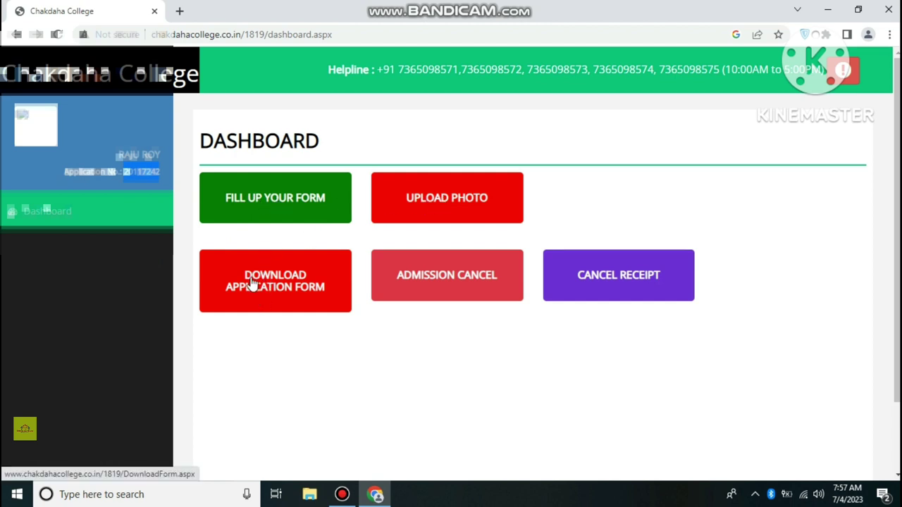
{"action": "left_click", "coordinate": [266, 205]}
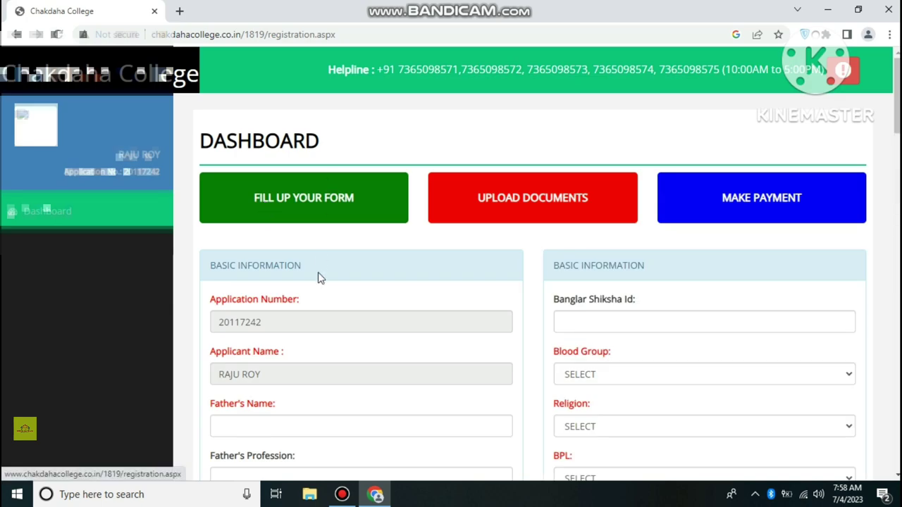
- Skim the Basic Information sections of the registration form and return to its beginning
{"action": "scroll", "coordinate": [364, 271], "scroll_direction": "down", "scroll_amount": 2}
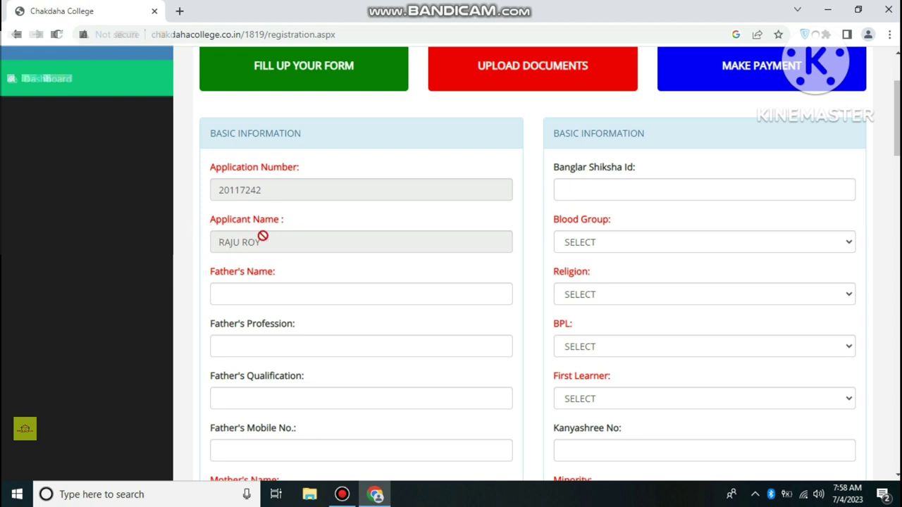
{"action": "scroll", "coordinate": [515, 232], "scroll_direction": "down", "scroll_amount": 1}
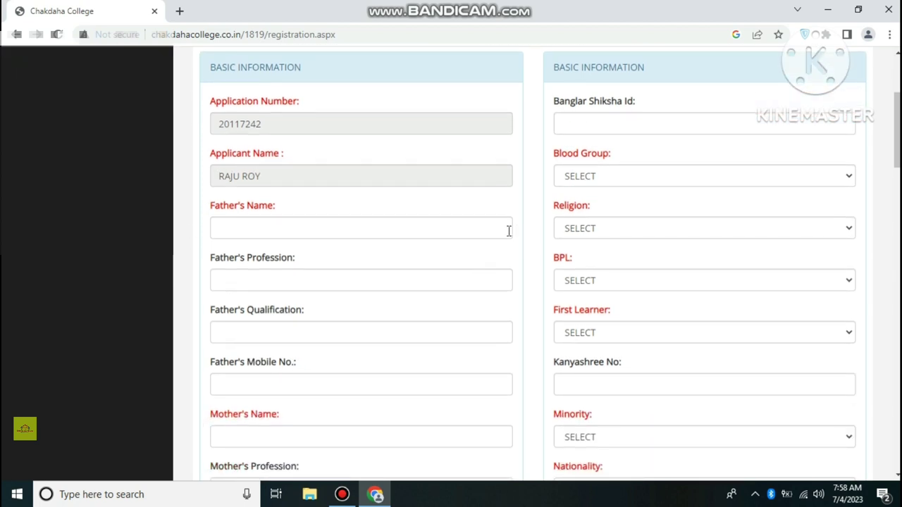
{"action": "scroll", "coordinate": [489, 262], "scroll_direction": "up", "scroll_amount": 1}
{"action": "scroll", "coordinate": [380, 278], "scroll_direction": "down", "scroll_amount": 4}
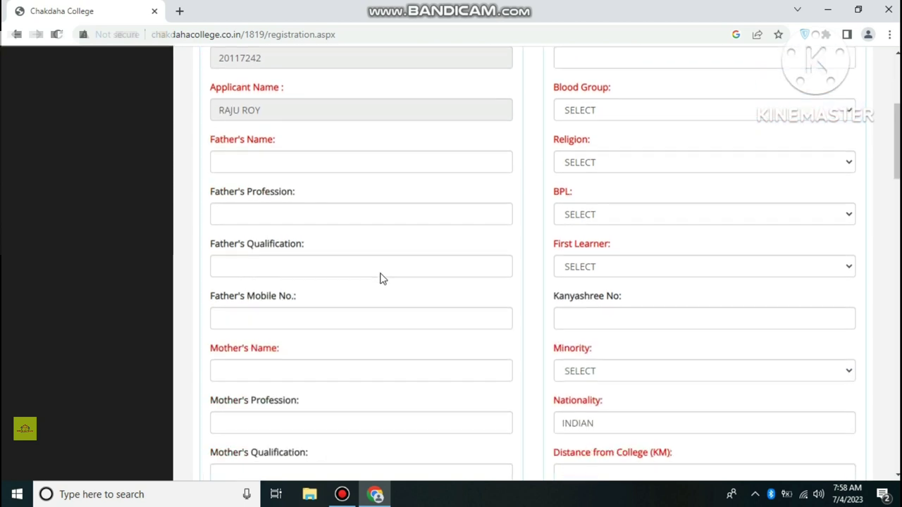
{"action": "scroll", "coordinate": [379, 279], "scroll_direction": "down", "scroll_amount": 2}
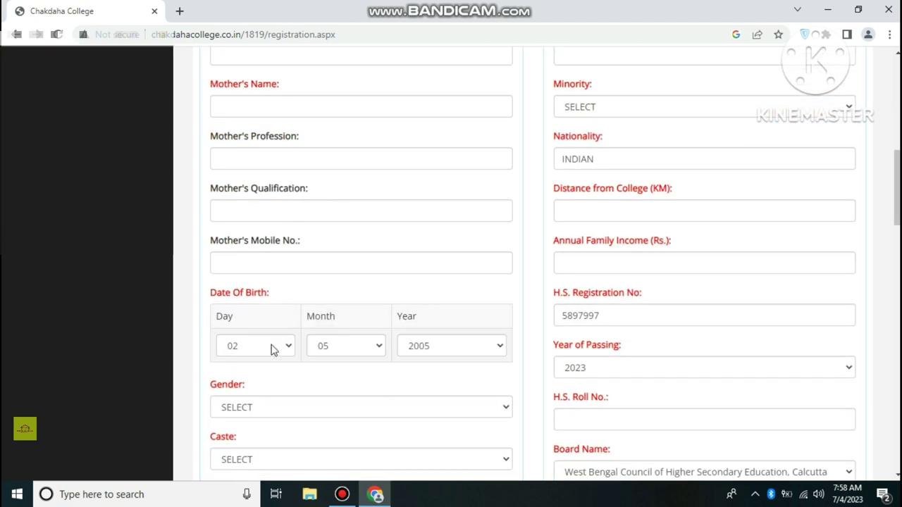
{"action": "scroll", "coordinate": [478, 357], "scroll_direction": "down", "scroll_amount": 3}
{"action": "scroll", "coordinate": [478, 357], "scroll_direction": "up", "scroll_amount": 7}
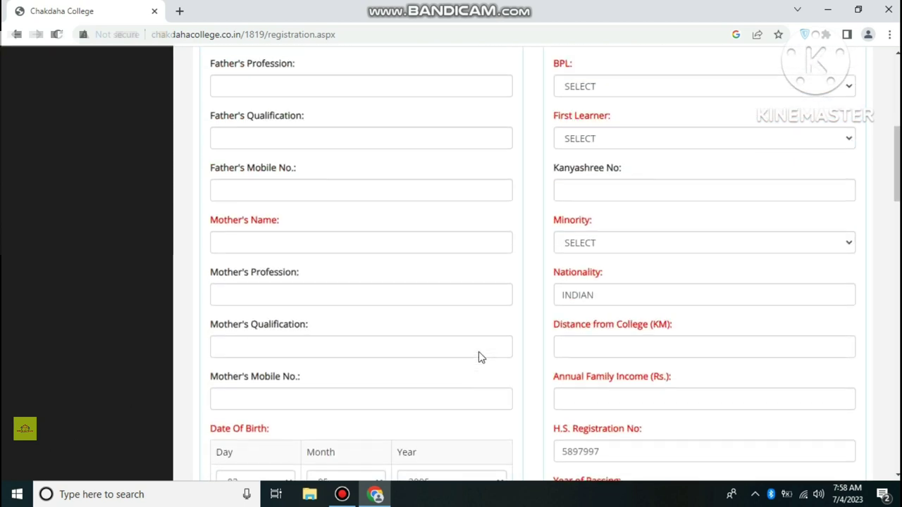
{"action": "scroll", "coordinate": [471, 356], "scroll_direction": "up", "scroll_amount": 4}
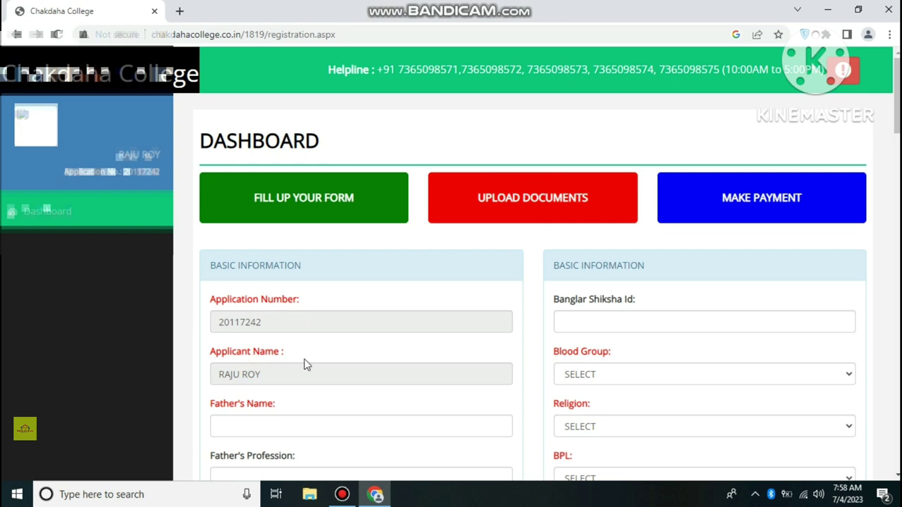
- Examine the applicant, father's and mother's detail fields, continuing through date of birth, gender and caste
{"action": "scroll", "coordinate": [314, 361], "scroll_direction": "down", "scroll_amount": 1}
{"action": "scroll", "coordinate": [302, 355], "scroll_direction": "down", "scroll_amount": 2}
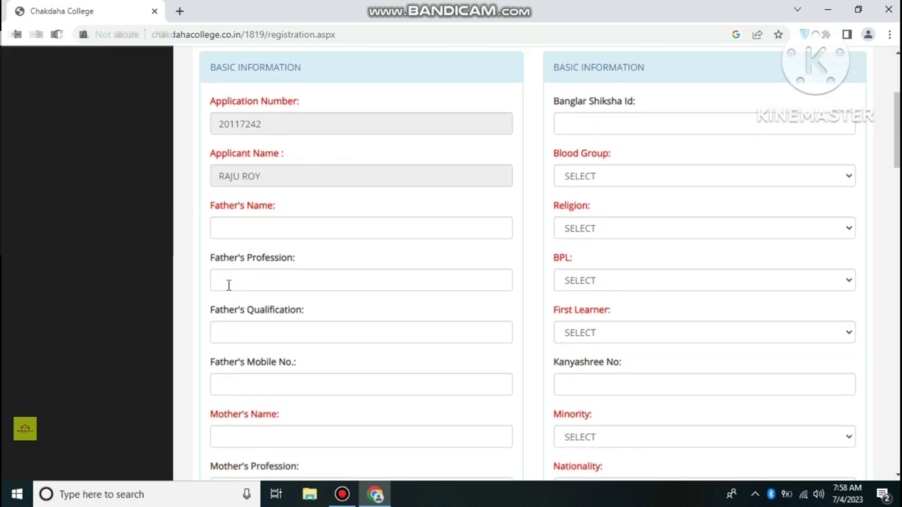
{"action": "scroll", "coordinate": [230, 331], "scroll_direction": "down", "scroll_amount": 1}
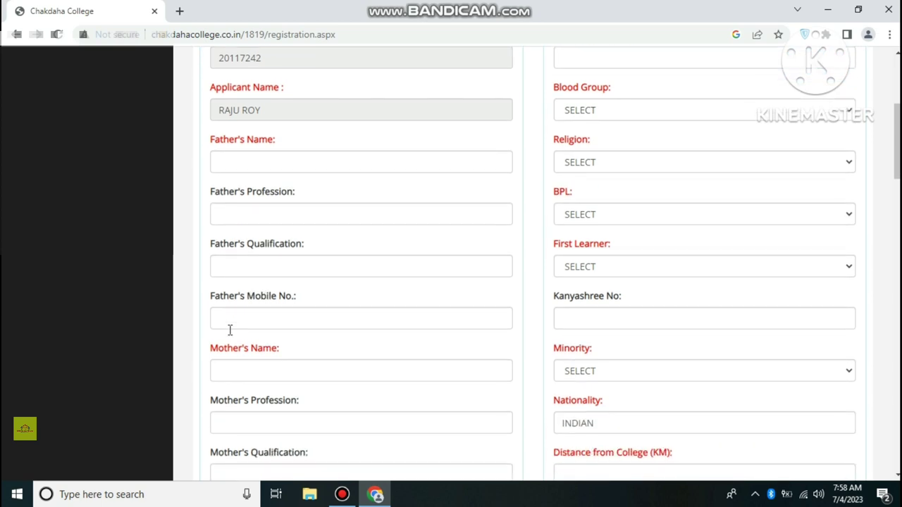
{"action": "scroll", "coordinate": [248, 366], "scroll_direction": "down", "scroll_amount": 1}
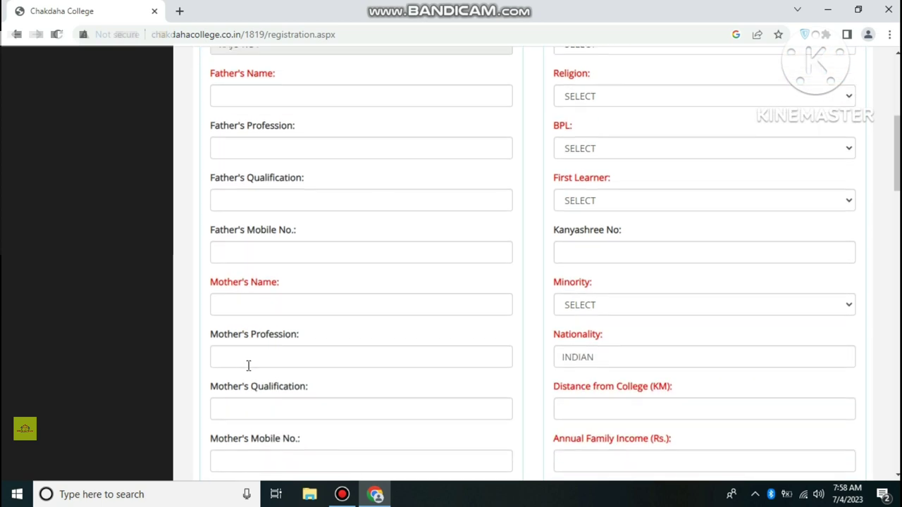
{"action": "scroll", "coordinate": [237, 394], "scroll_direction": "down", "scroll_amount": 1}
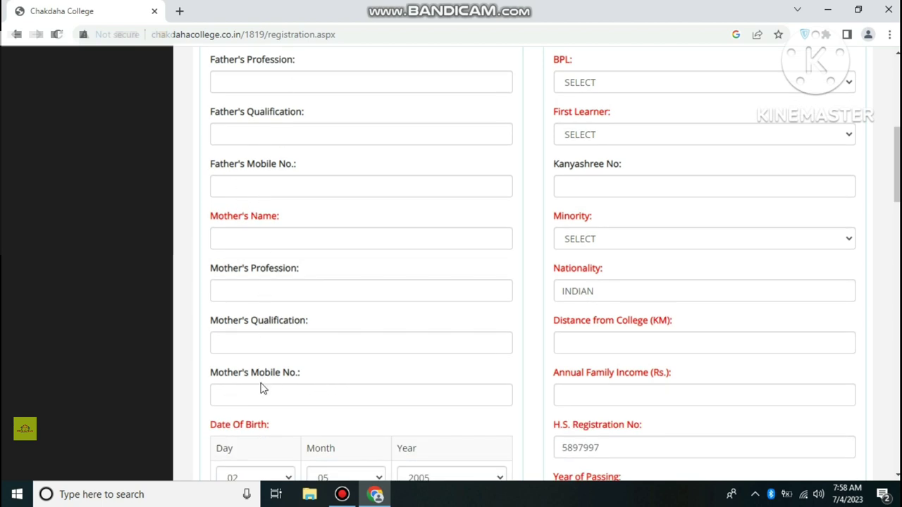
{"action": "scroll", "coordinate": [352, 380], "scroll_direction": "down", "scroll_amount": 2}
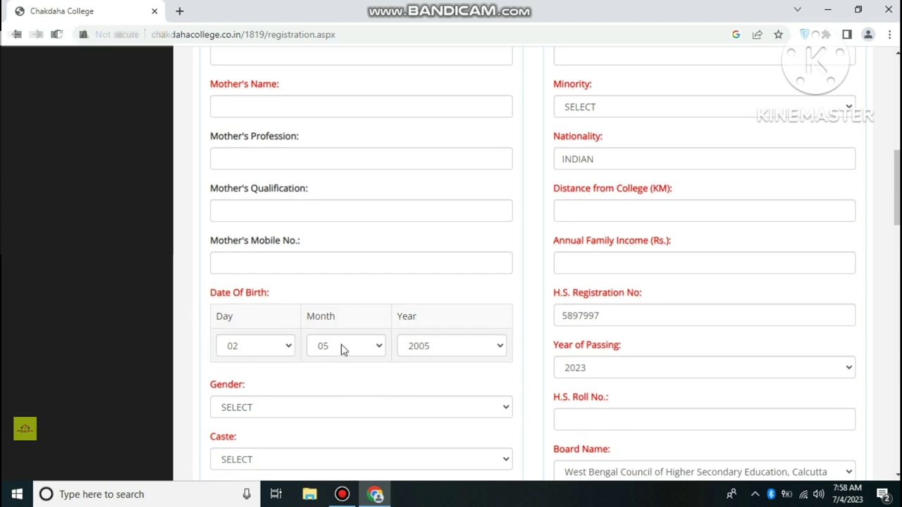
{"action": "scroll", "coordinate": [312, 379], "scroll_direction": "down", "scroll_amount": 1}
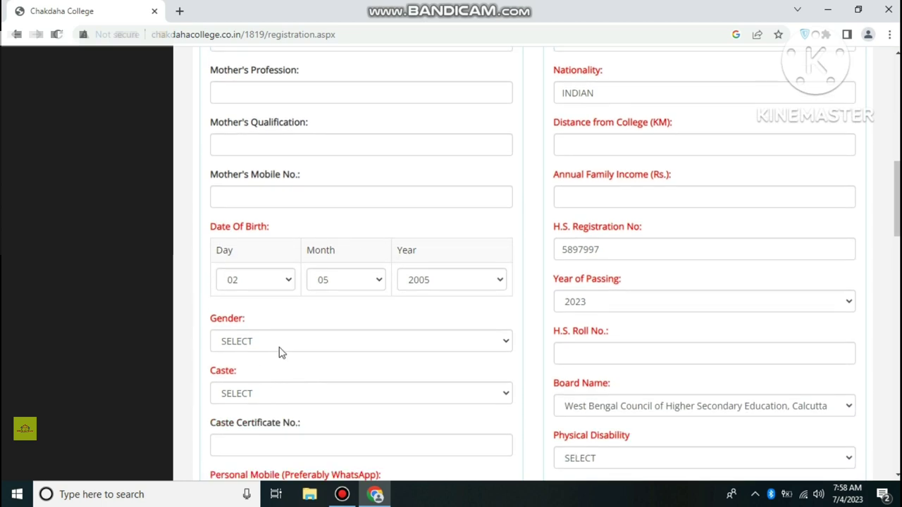
{"action": "scroll", "coordinate": [242, 360], "scroll_direction": "down", "scroll_amount": 1}
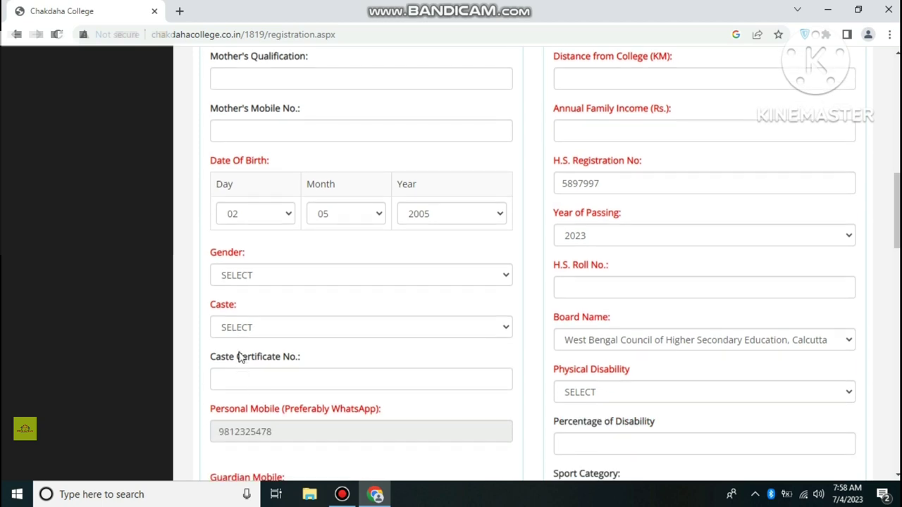
- Examine the caste options and the caste certificate, mobile number, address, state and Aadhaar fields of the registration form
{"action": "left_click", "coordinate": [248, 333]}
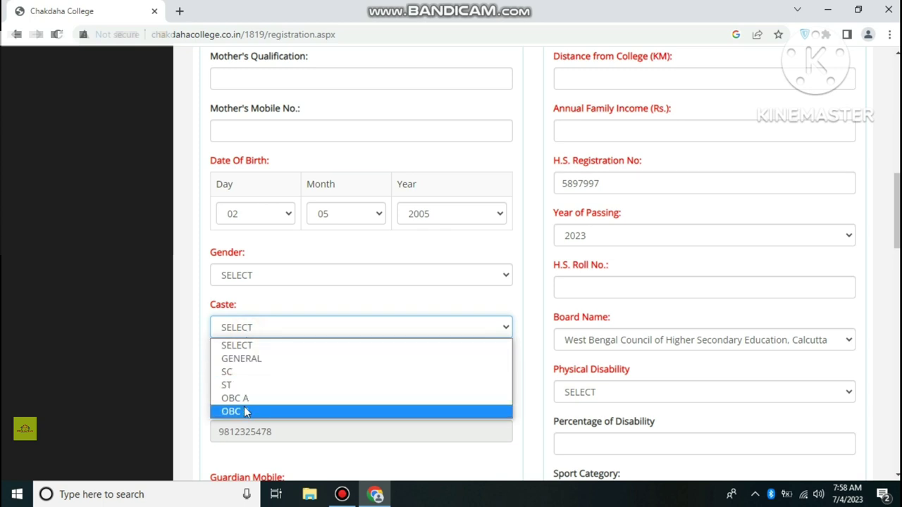
{"action": "left_click", "coordinate": [196, 318]}
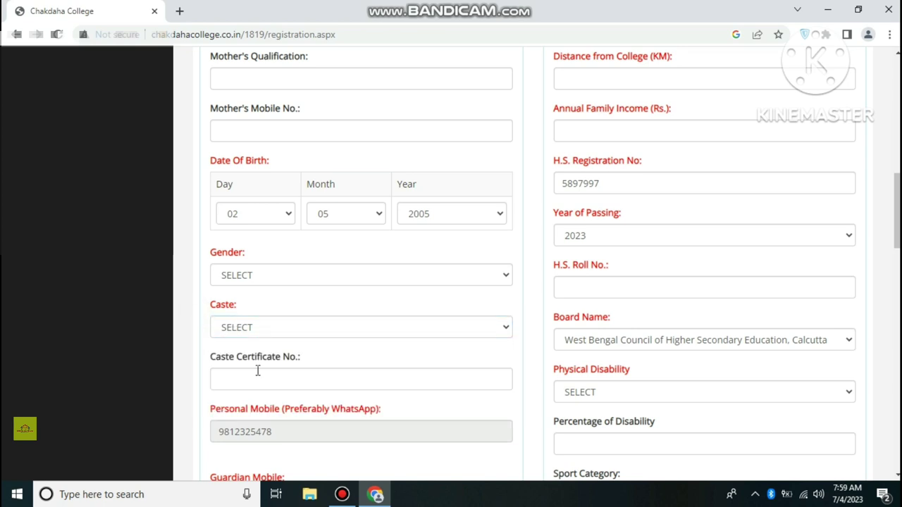
{"action": "scroll", "coordinate": [319, 402], "scroll_direction": "down", "scroll_amount": 3}
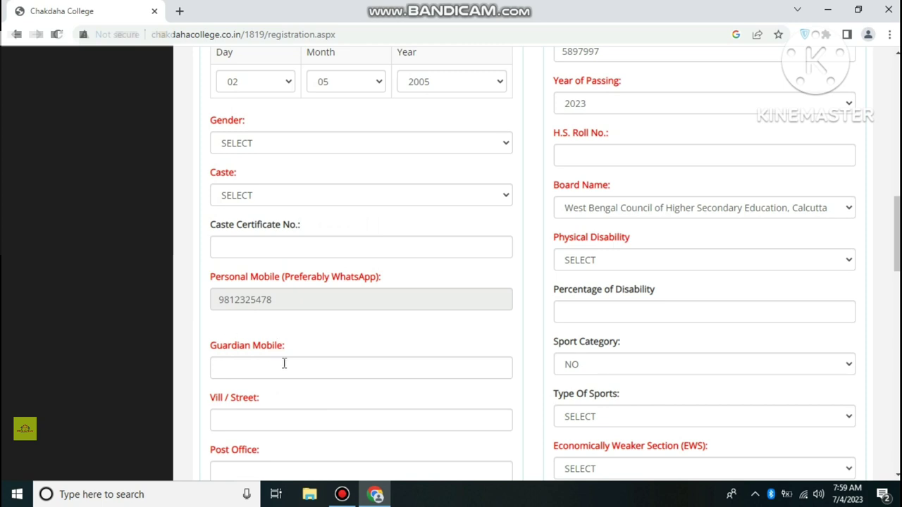
{"action": "scroll", "coordinate": [292, 367], "scroll_direction": "down", "scroll_amount": 1}
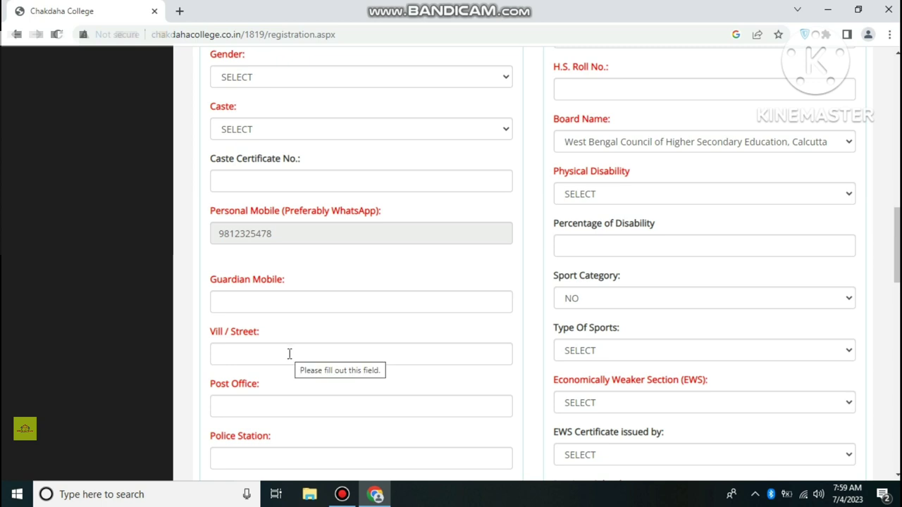
{"action": "scroll", "coordinate": [273, 396], "scroll_direction": "down", "scroll_amount": 2}
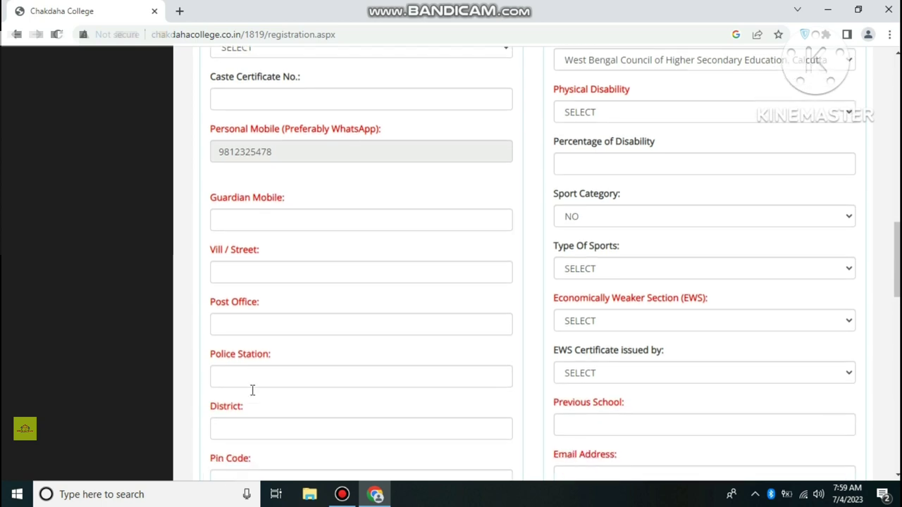
{"action": "scroll", "coordinate": [248, 417], "scroll_direction": "down", "scroll_amount": 1}
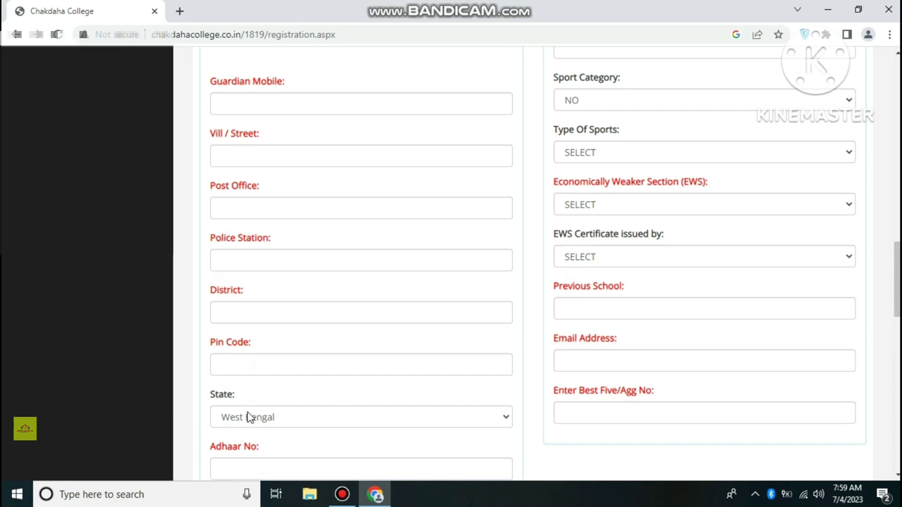
{"action": "scroll", "coordinate": [324, 405], "scroll_direction": "down", "scroll_amount": 1}
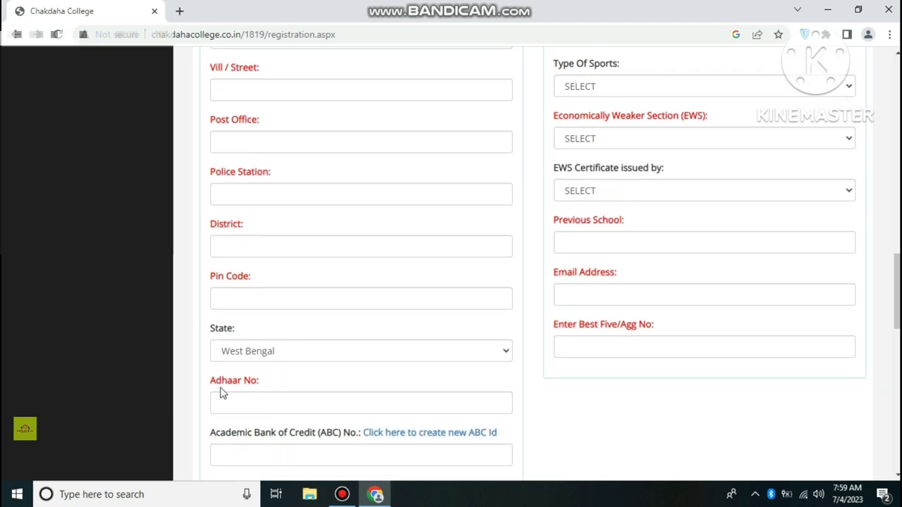
- Examine the Academic Bank of Credit (ABC) number field and highlight the first word of its label
{"action": "scroll", "coordinate": [338, 417], "scroll_direction": "down", "scroll_amount": 2}
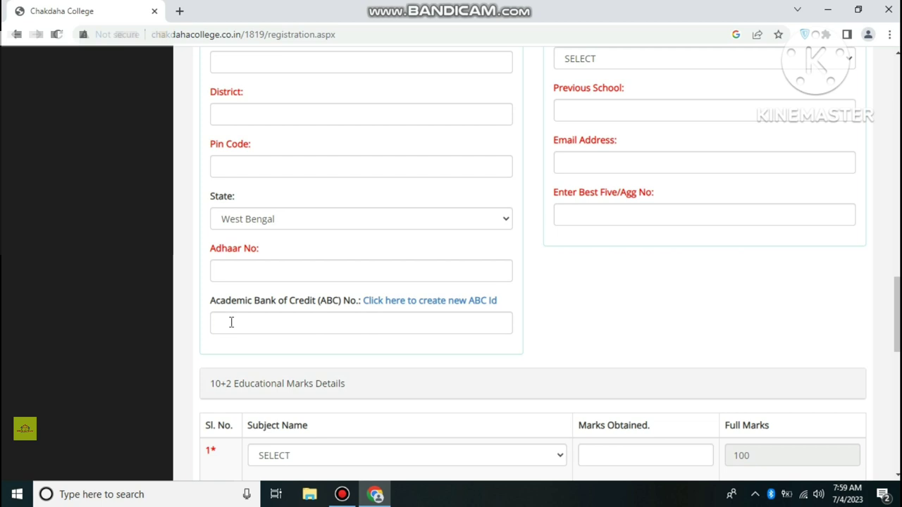
{"action": "left_click", "coordinate": [231, 322]}
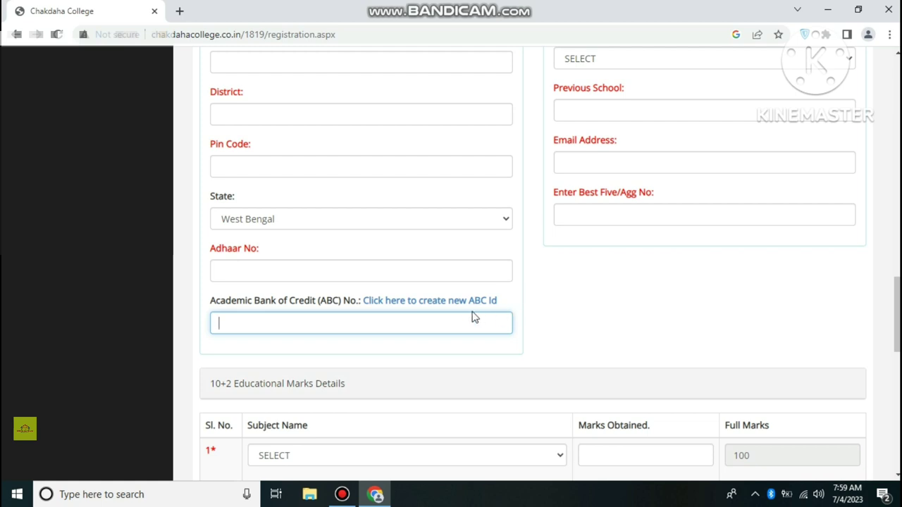
{"action": "double_click", "coordinate": [231, 300]}
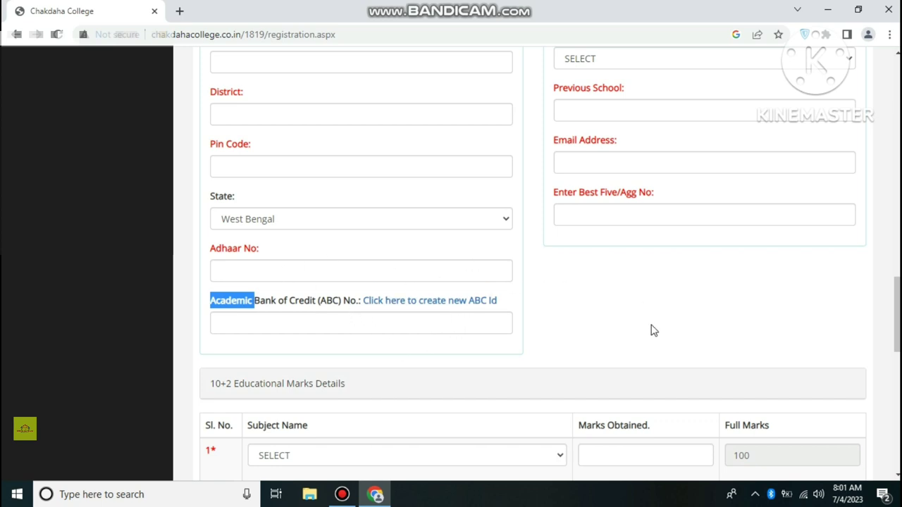
- Return to the start of the second Basic Information section and check its Banglar Shiksha Id, Blood Group and Religion fields
{"action": "scroll", "coordinate": [653, 331], "scroll_direction": "up", "scroll_amount": 4}
{"action": "scroll", "coordinate": [652, 335], "scroll_direction": "up", "scroll_amount": 5}
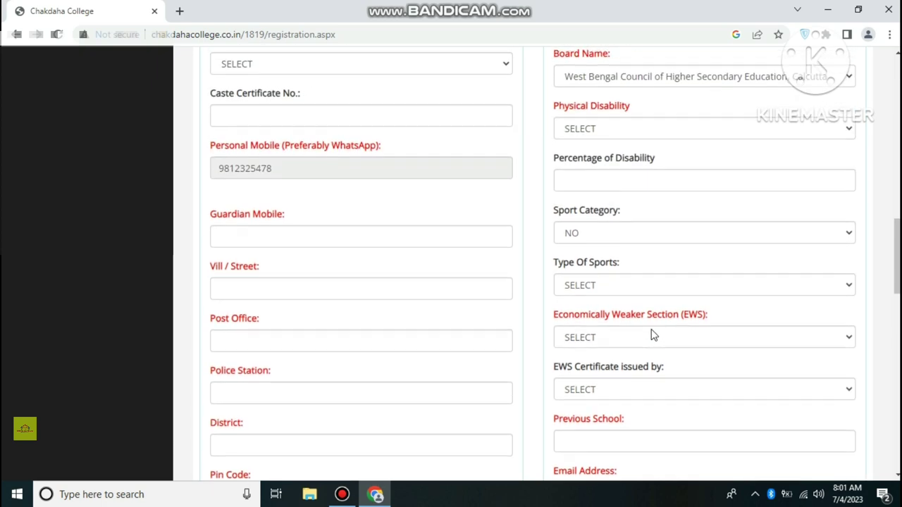
{"action": "scroll", "coordinate": [653, 335], "scroll_direction": "up", "scroll_amount": 7}
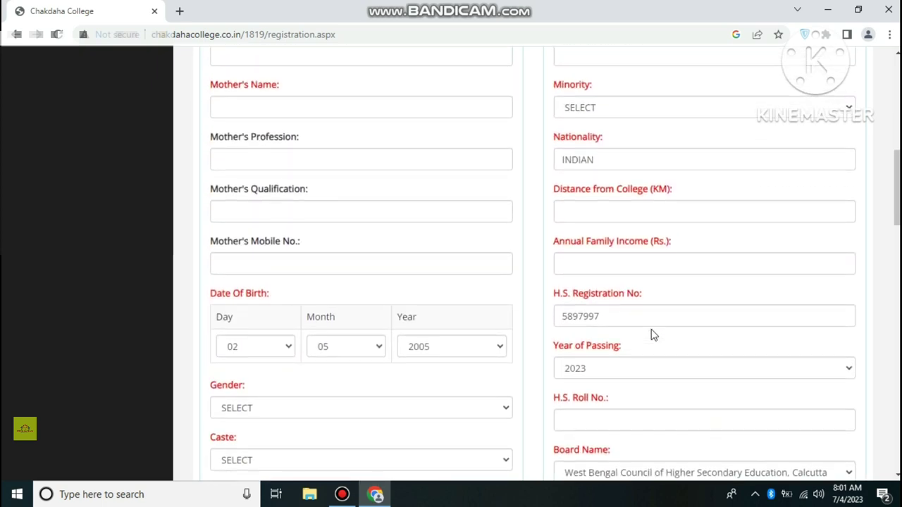
{"action": "scroll", "coordinate": [653, 334], "scroll_direction": "up", "scroll_amount": 1}
{"action": "scroll", "coordinate": [653, 335], "scroll_direction": "down", "scroll_amount": 2}
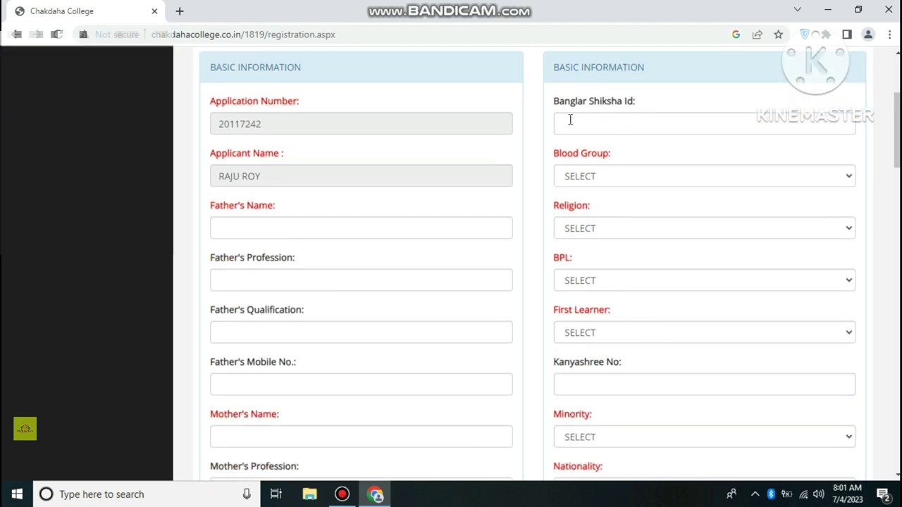
{"action": "left_click", "coordinate": [616, 178]}
{"action": "left_click", "coordinate": [615, 178]}
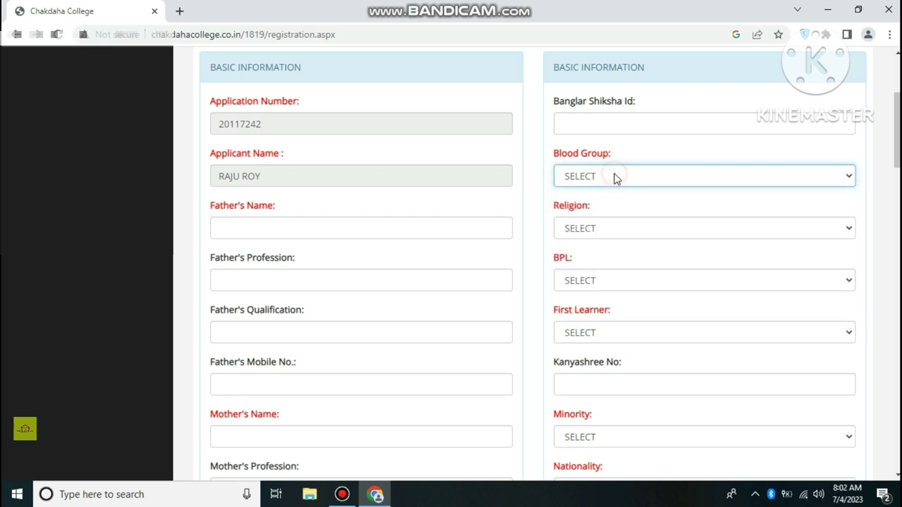
{"action": "left_click", "coordinate": [587, 225]}
{"action": "left_click", "coordinate": [588, 229]}
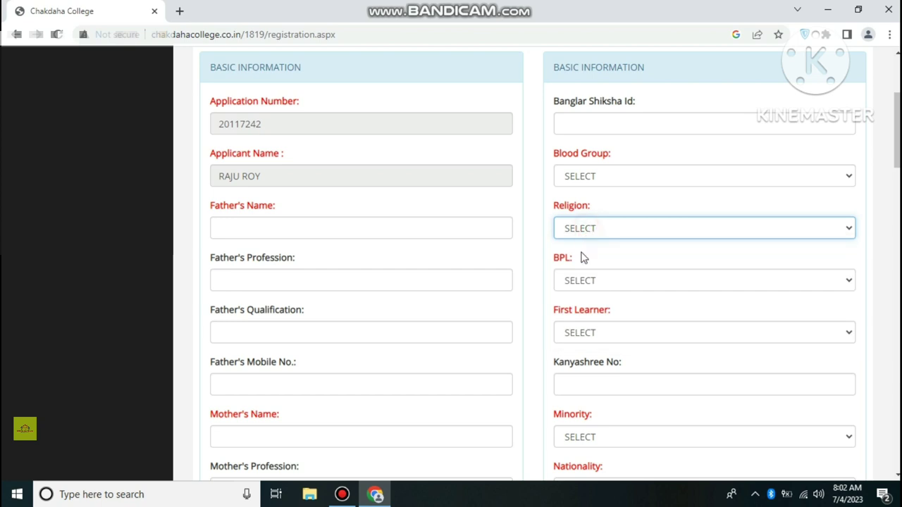
- View the BPL and First Learner options without choosing any
{"action": "scroll", "coordinate": [571, 292], "scroll_direction": "down", "scroll_amount": 1}
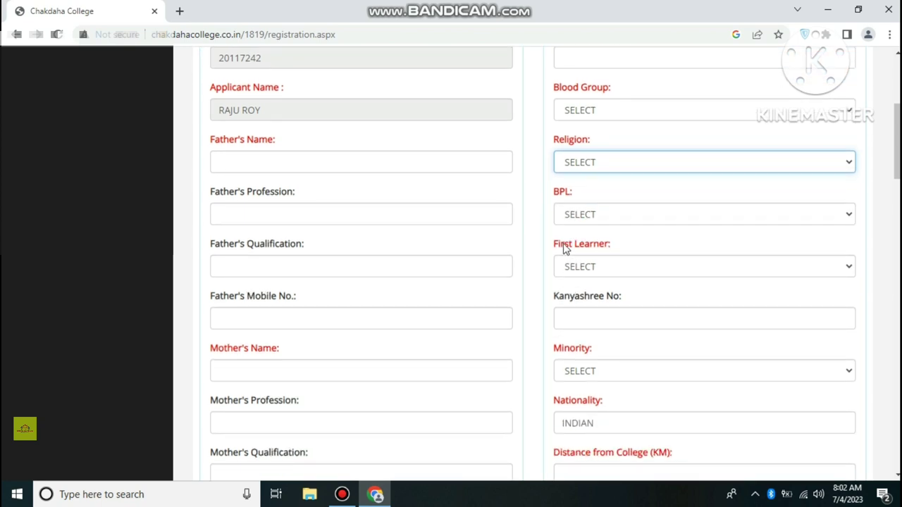
{"action": "left_click", "coordinate": [582, 217]}
{"action": "left_click", "coordinate": [582, 216]}
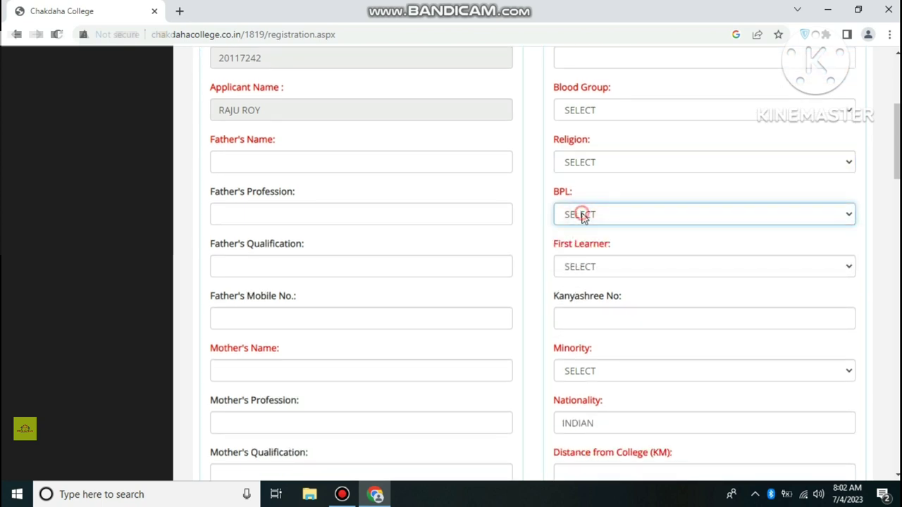
{"action": "left_click", "coordinate": [590, 273]}
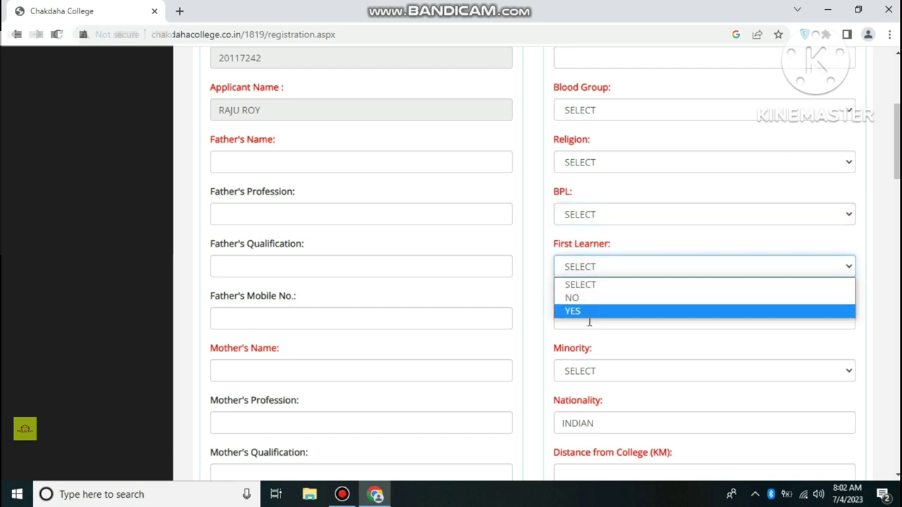
{"action": "left_click", "coordinate": [540, 289]}
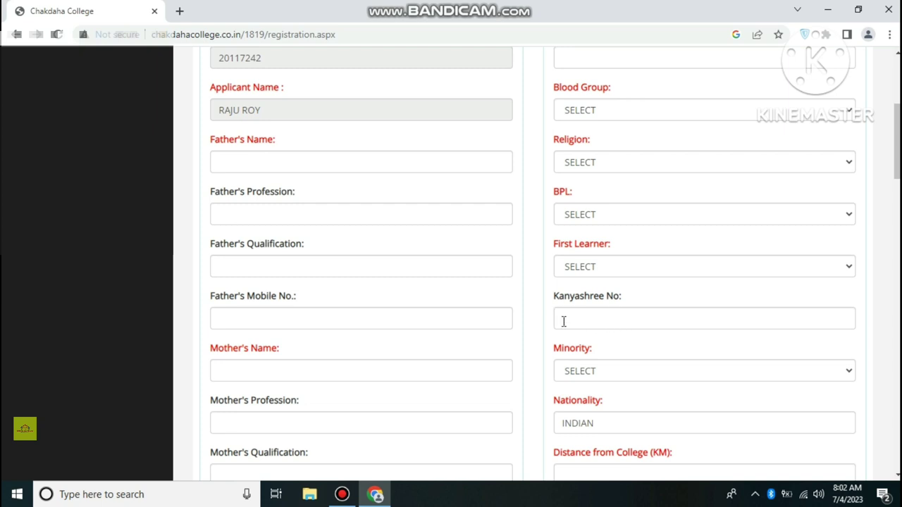
- Check the Kanyashree number field and view the Minority options without choosing one
{"action": "scroll", "coordinate": [589, 327], "scroll_direction": "down", "scroll_amount": 1}
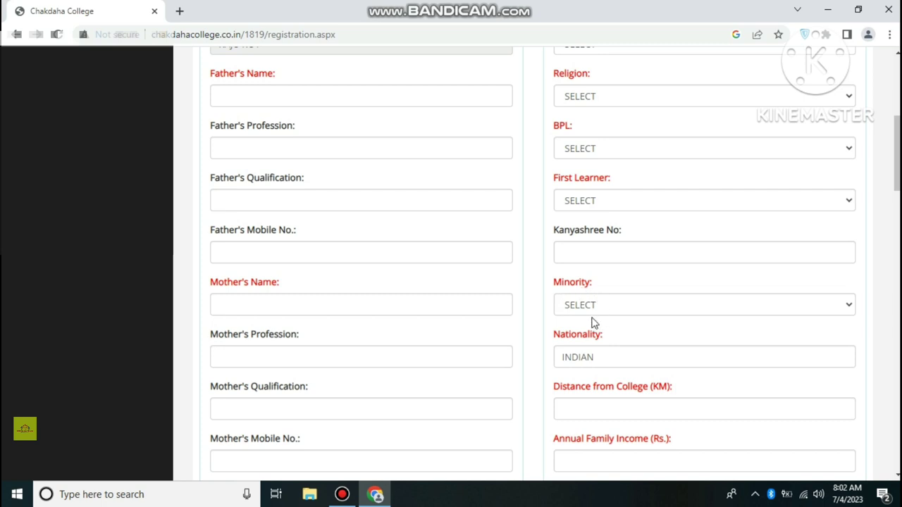
{"action": "left_click", "coordinate": [600, 308]}
{"action": "left_click", "coordinate": [600, 307]}
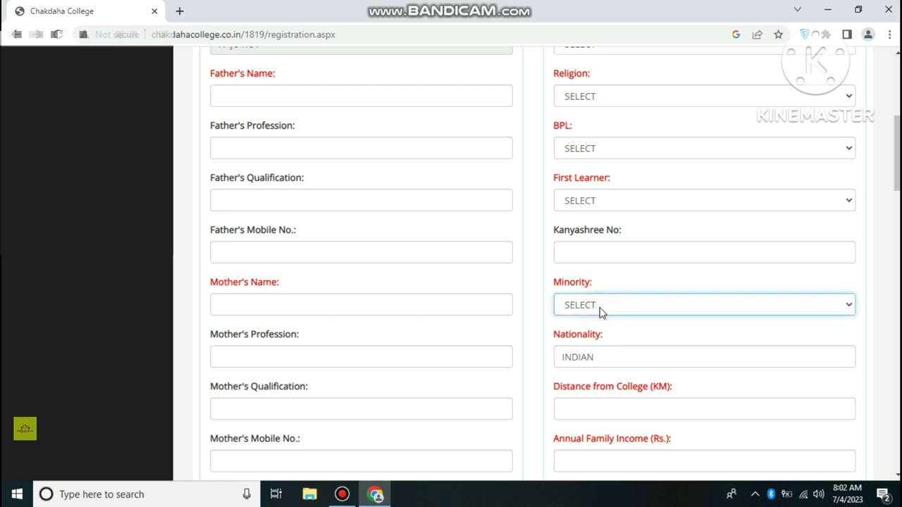
{"action": "left_click", "coordinate": [600, 307]}
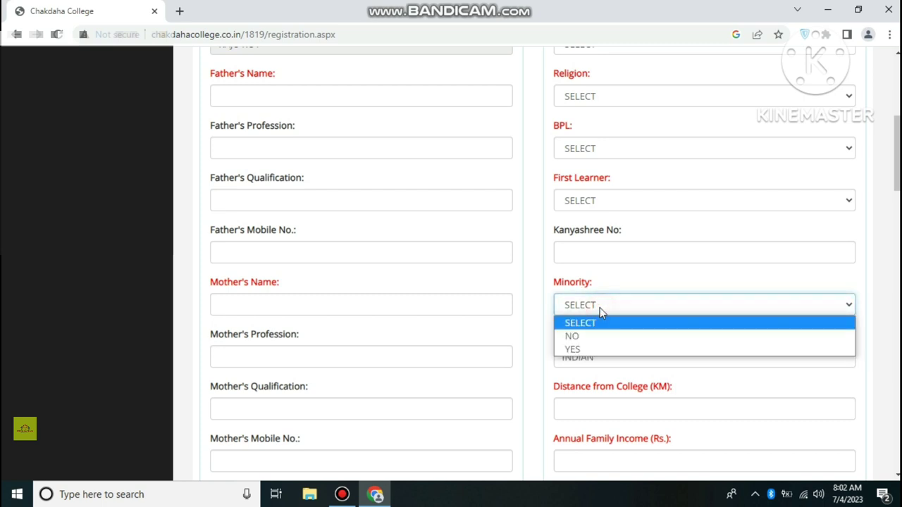
{"action": "left_click", "coordinate": [600, 307]}
- Examine the nationality, distance from college, annual family income, H.S. registration, year of passing and H.S. roll number fields
{"action": "scroll", "coordinate": [590, 356], "scroll_direction": "down", "scroll_amount": 1}
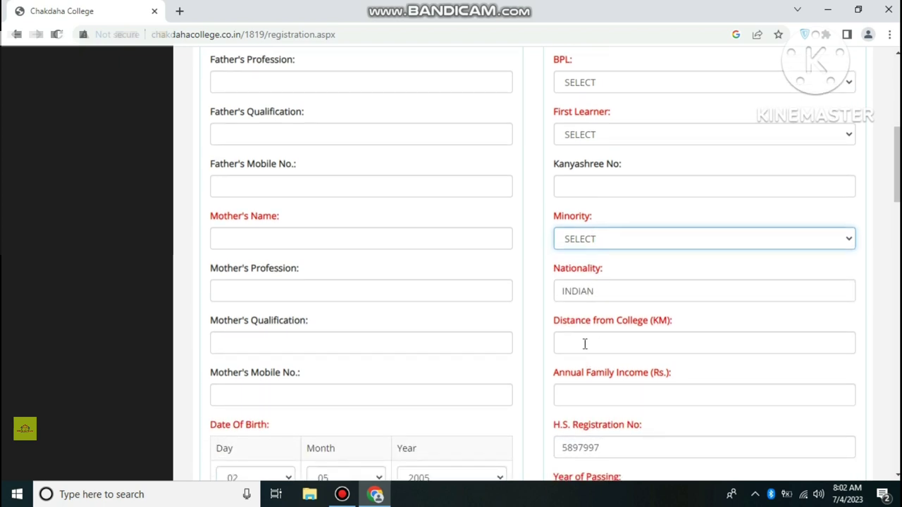
{"action": "scroll", "coordinate": [599, 345], "scroll_direction": "down", "scroll_amount": 1}
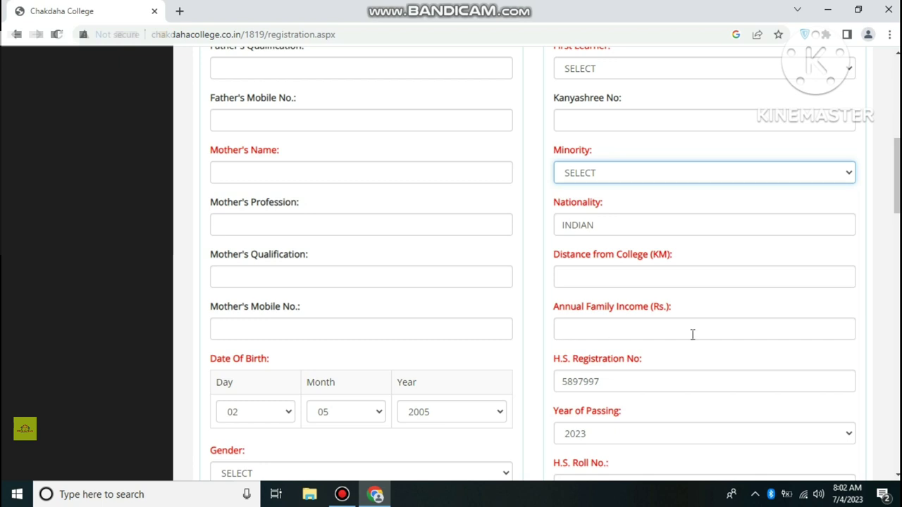
{"action": "scroll", "coordinate": [693, 333], "scroll_direction": "down", "scroll_amount": 1}
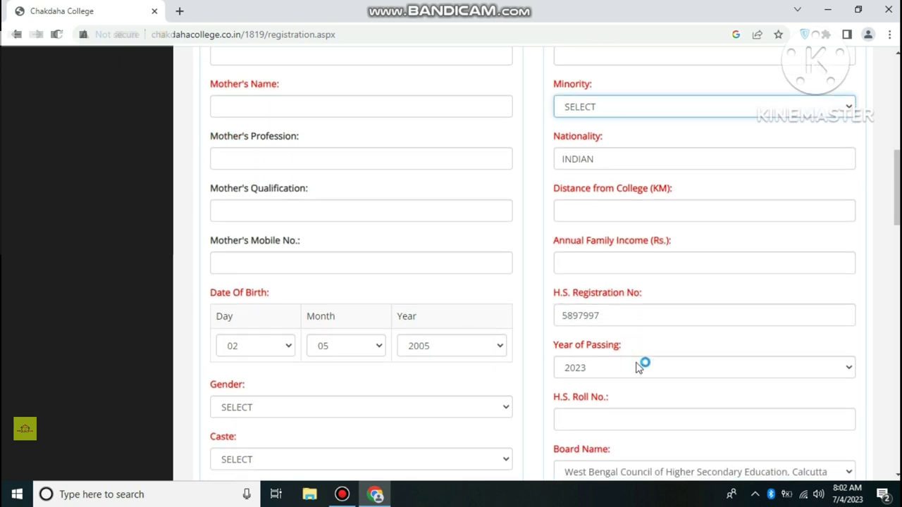
{"action": "scroll", "coordinate": [627, 387], "scroll_direction": "down", "scroll_amount": 1}
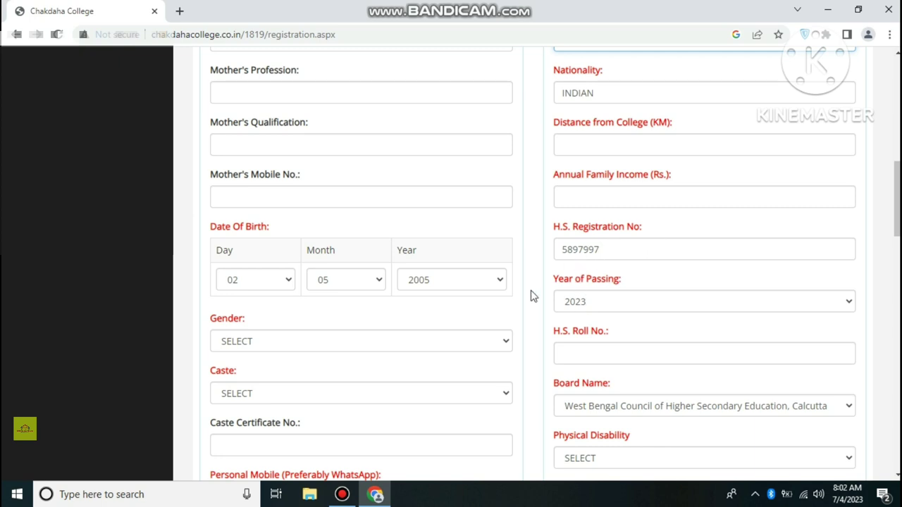
{"action": "scroll", "coordinate": [601, 344], "scroll_direction": "down", "scroll_amount": 1}
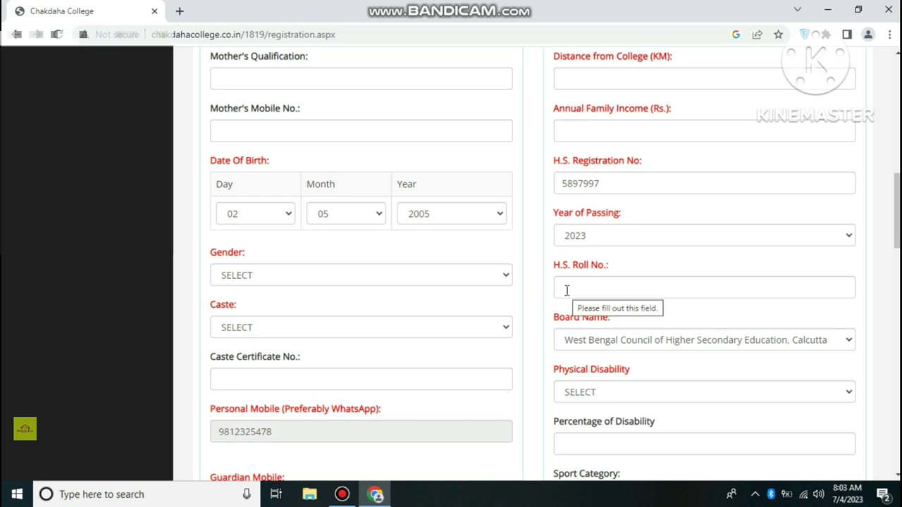
- Review the list of education boards, keeping West Bengal Council of Higher Secondary Education, Calcutta as the Board Name
{"action": "left_click", "coordinate": [640, 339]}
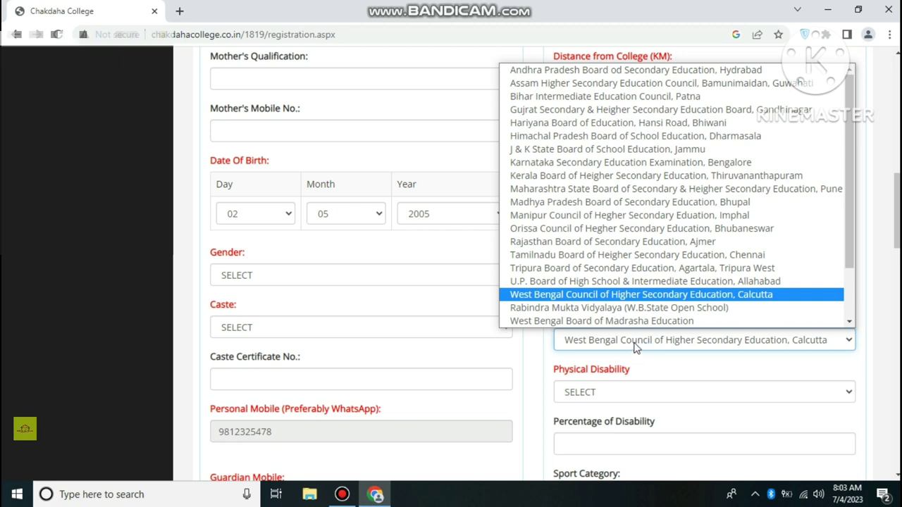
{"action": "left_click", "coordinate": [606, 295]}
{"action": "left_click", "coordinate": [605, 297]}
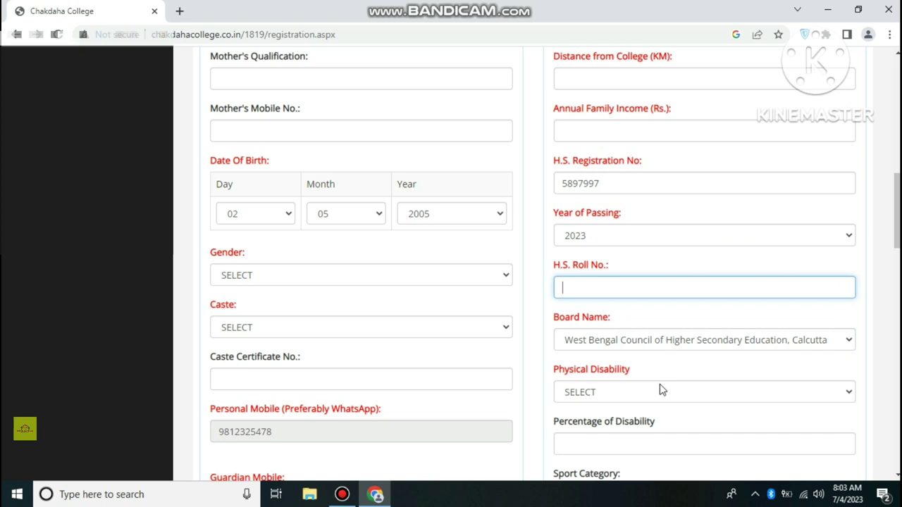
{"action": "left_click", "coordinate": [623, 340]}
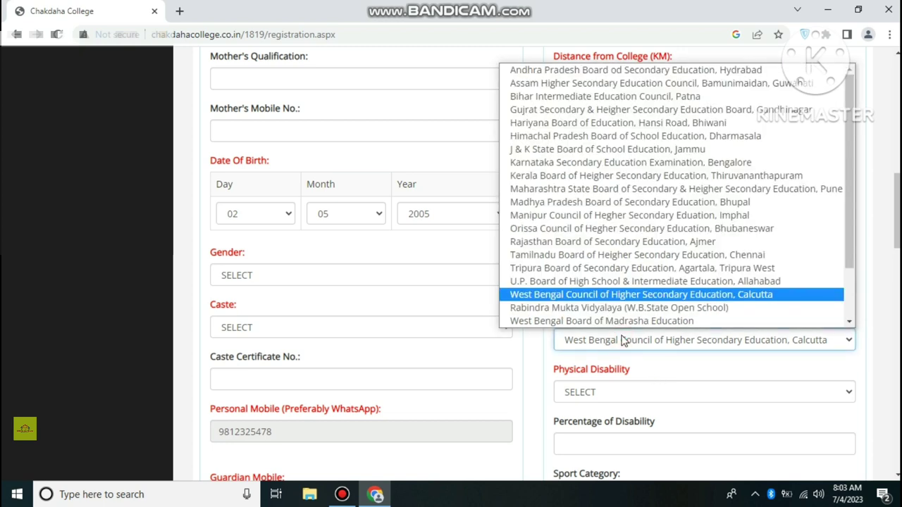
{"action": "left_click", "coordinate": [622, 296]}
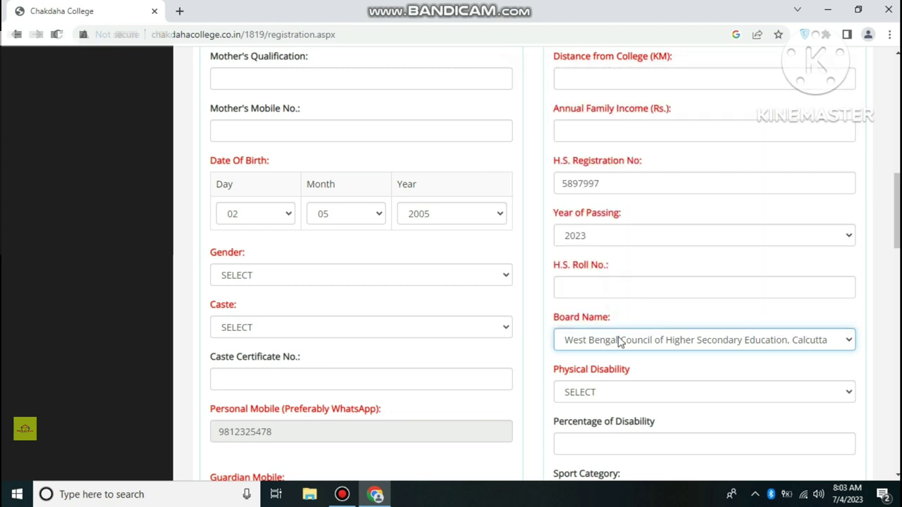
- View the Physical Disability options and examine the disability percentage, sports and Economically Weaker Section fields
{"action": "scroll", "coordinate": [614, 353], "scroll_direction": "down", "scroll_amount": 2}
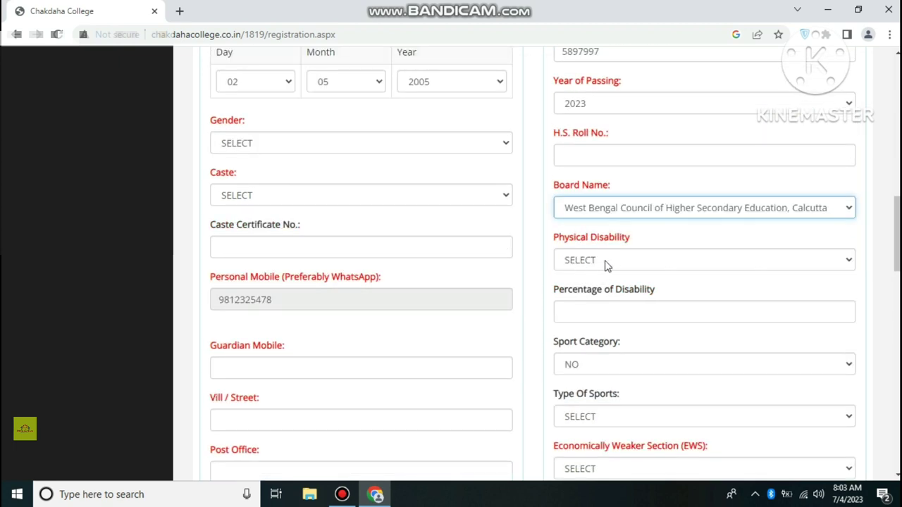
{"action": "left_click", "coordinate": [607, 261]}
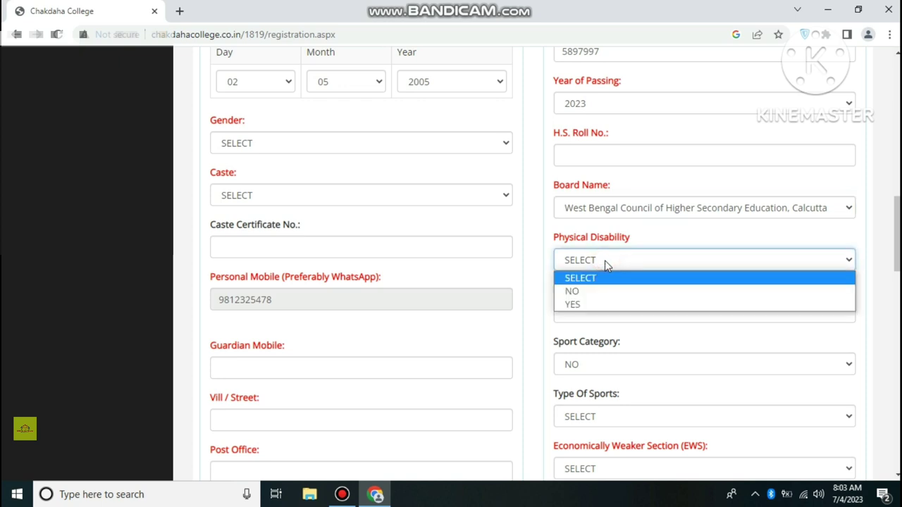
{"action": "left_click", "coordinate": [606, 263]}
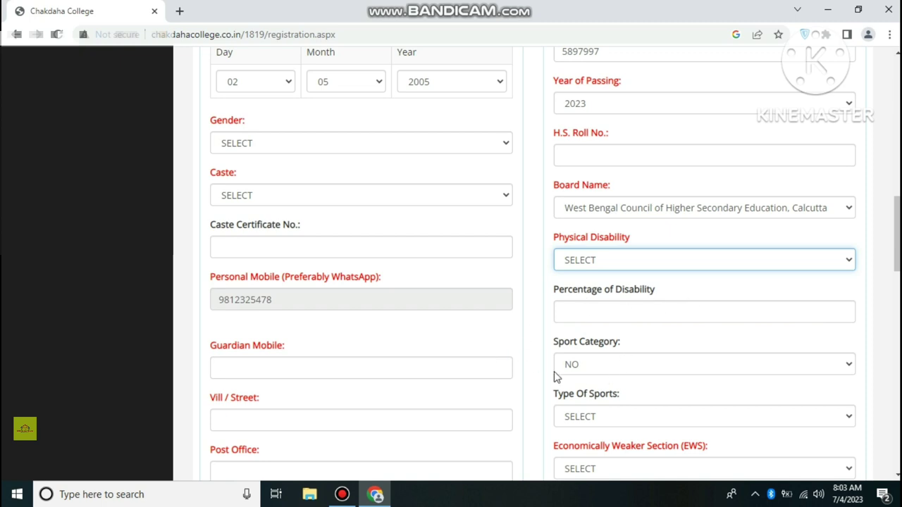
{"action": "scroll", "coordinate": [542, 360], "scroll_direction": "down", "scroll_amount": 1}
{"action": "scroll", "coordinate": [596, 328], "scroll_direction": "down", "scroll_amount": 1}
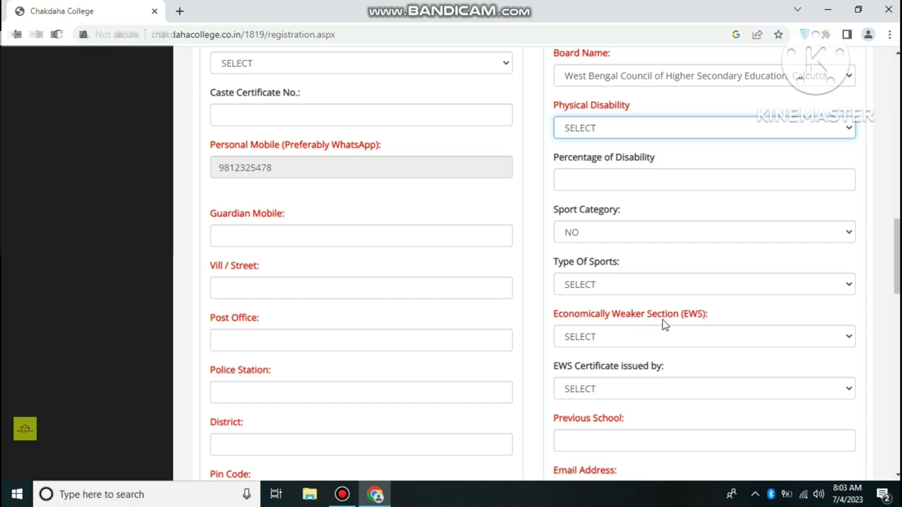
- View the Economically Weaker Section options without choosing one and examine the EWS certificate, previous school, email address and Best Five/Agg No fields
{"action": "left_click", "coordinate": [591, 337]}
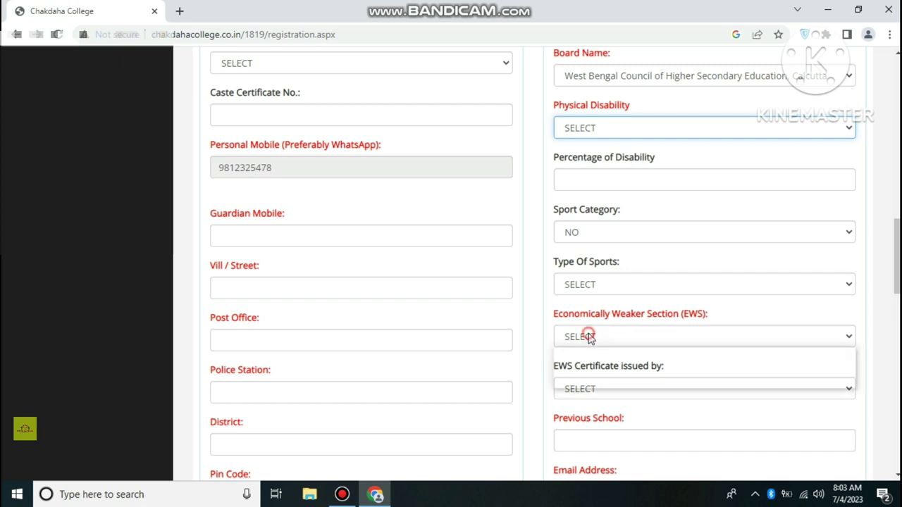
{"action": "left_click", "coordinate": [591, 338]}
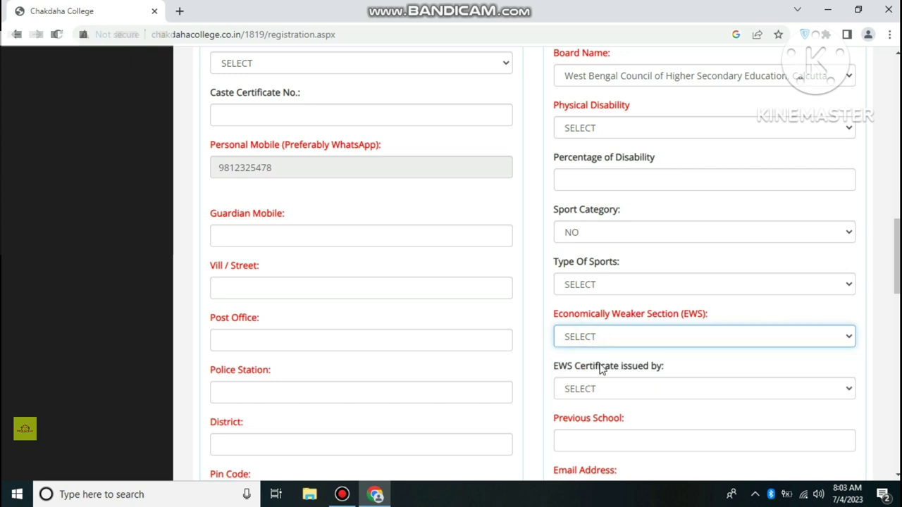
{"action": "scroll", "coordinate": [565, 399], "scroll_direction": "down", "scroll_amount": 1}
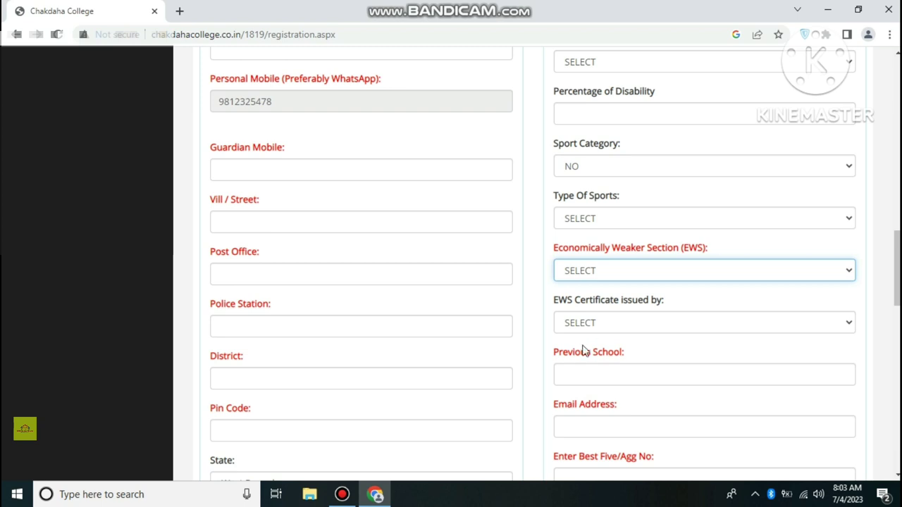
{"action": "scroll", "coordinate": [583, 364], "scroll_direction": "down", "scroll_amount": 1}
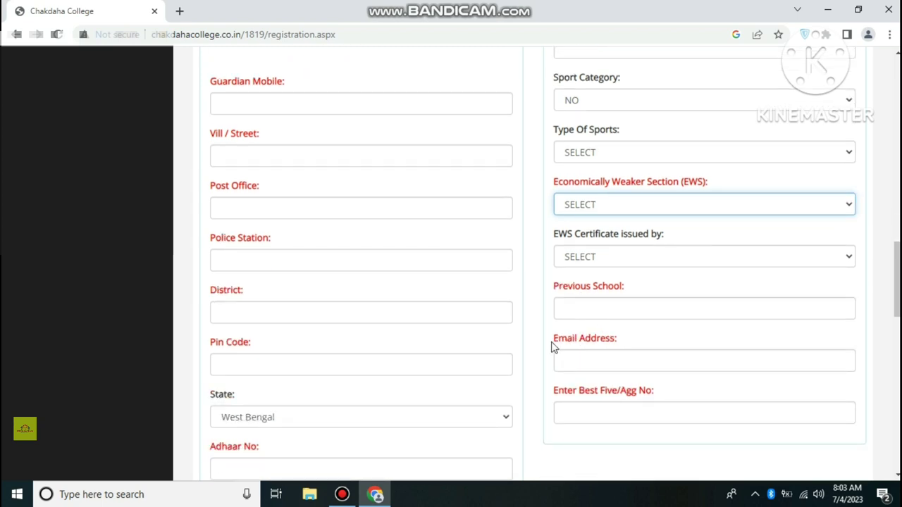
{"action": "scroll", "coordinate": [570, 406], "scroll_direction": "down", "scroll_amount": 1}
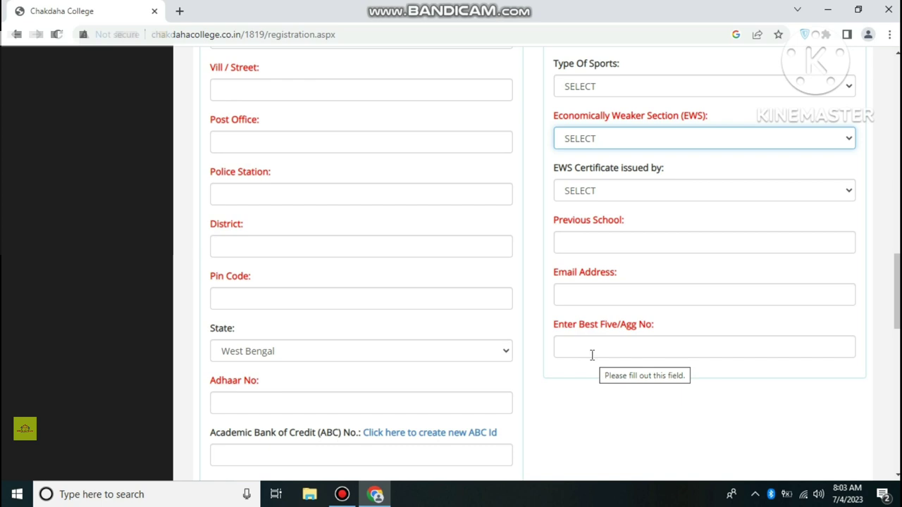
{"action": "left_click", "coordinate": [592, 355]}
{"action": "scroll", "coordinate": [592, 354], "scroll_direction": "down", "scroll_amount": 3}
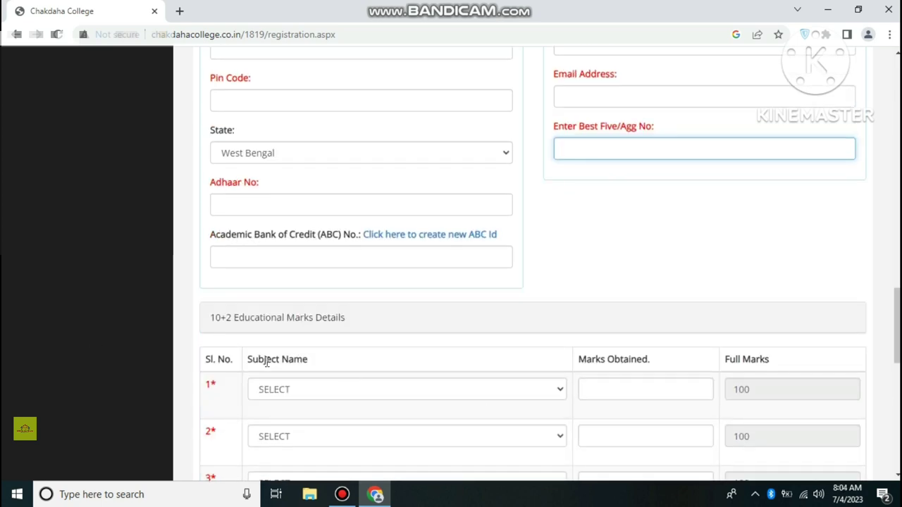
- Look through the subject list for the first row of the 10+2 Educational Marks Details without choosing a subject
{"action": "scroll", "coordinate": [268, 366], "scroll_direction": "down", "scroll_amount": 2}
{"action": "left_click", "coordinate": [306, 259]}
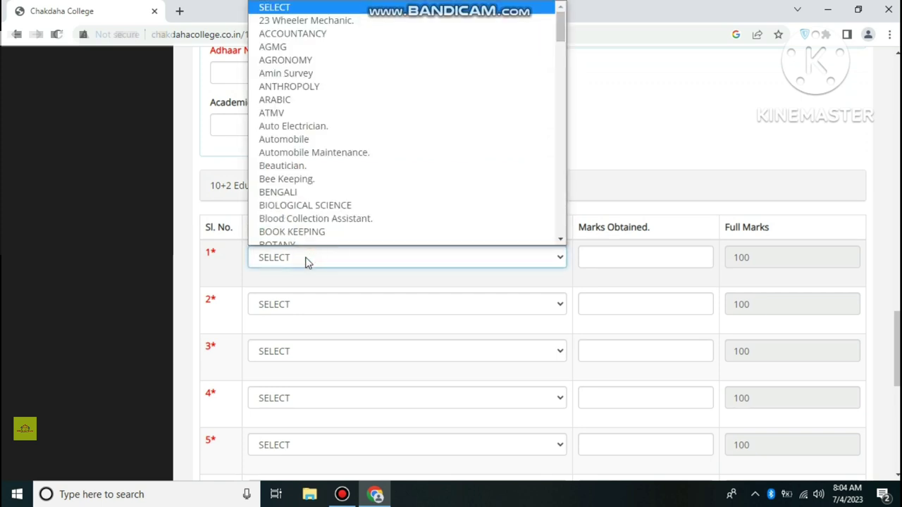
{"action": "scroll", "coordinate": [306, 259], "scroll_direction": "up", "scroll_amount": 2}
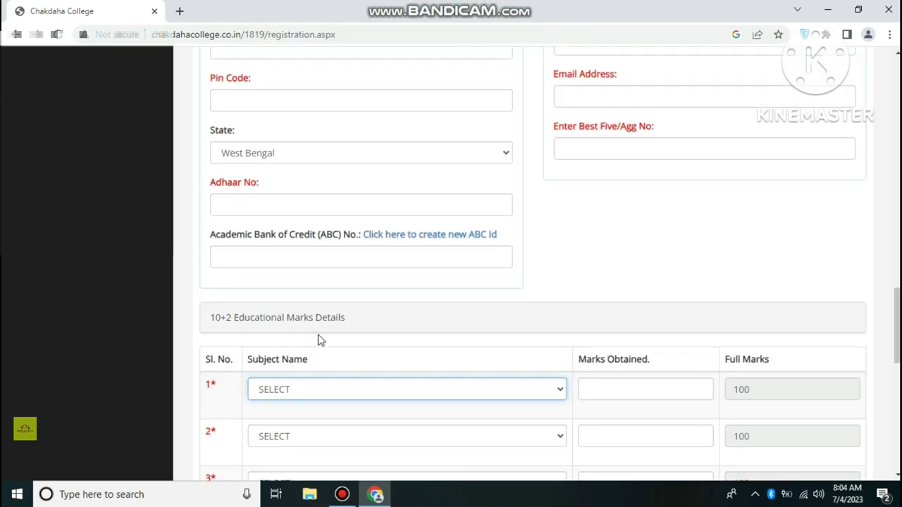
{"action": "scroll", "coordinate": [316, 376], "scroll_direction": "down", "scroll_amount": 1}
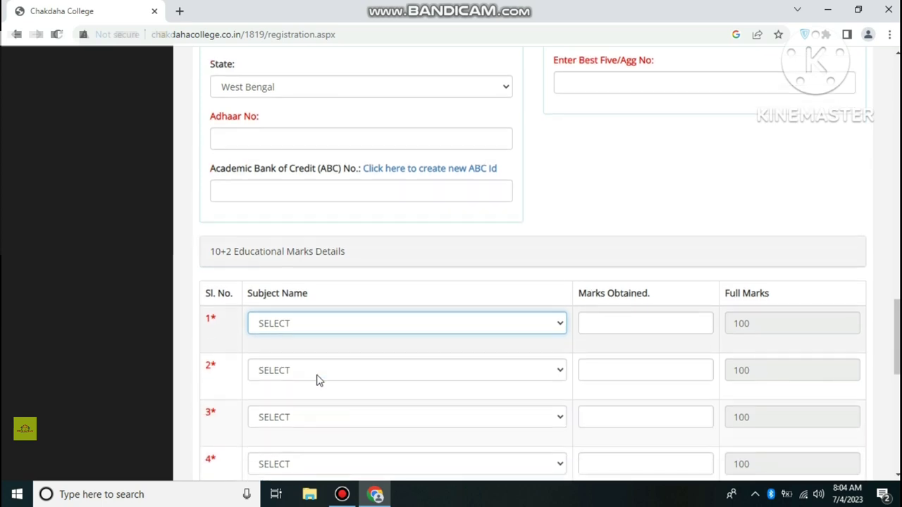
{"action": "left_click", "coordinate": [380, 326]}
{"action": "left_click", "coordinate": [381, 324]}
{"action": "scroll", "coordinate": [353, 327], "scroll_direction": "down", "scroll_amount": 2}
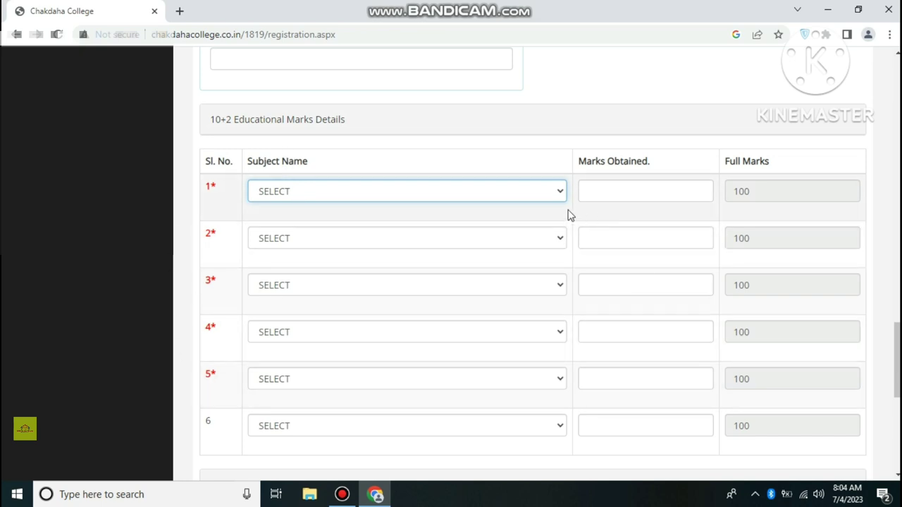
- Set the first 10+2 subject to BENGALI and activate its Marks Obtained field
{"action": "left_click", "coordinate": [537, 191]}
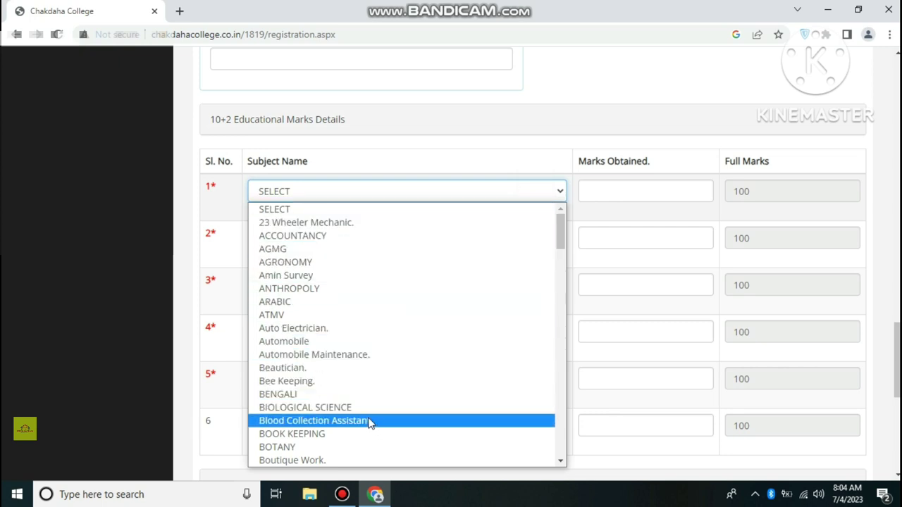
{"action": "left_click", "coordinate": [345, 395]}
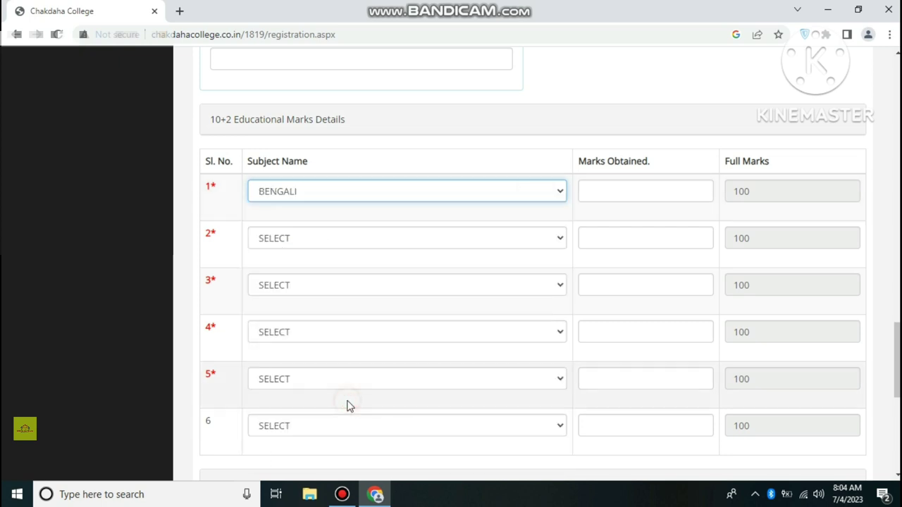
{"action": "left_click", "coordinate": [639, 197]}
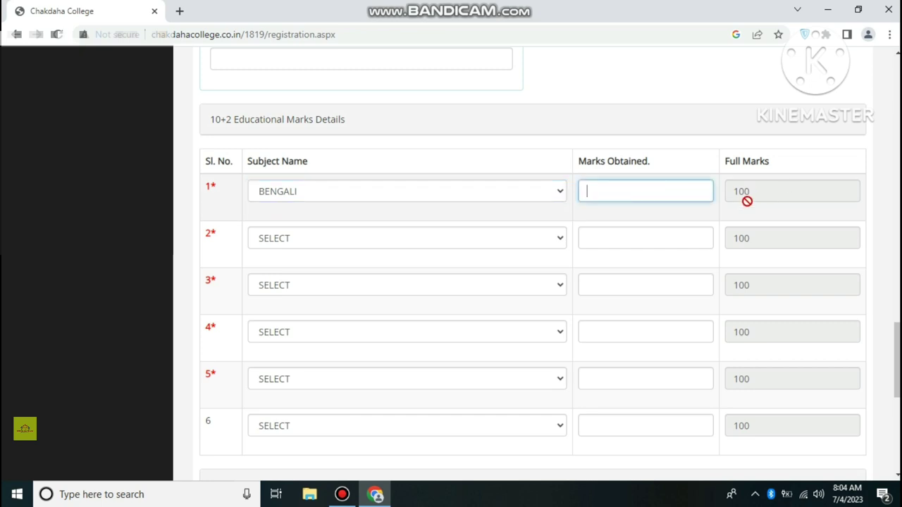
- Choose BENGALI MAJOR DAY as the first Major Name in the Major Course Details
{"action": "scroll", "coordinate": [614, 353], "scroll_direction": "down", "scroll_amount": 1}
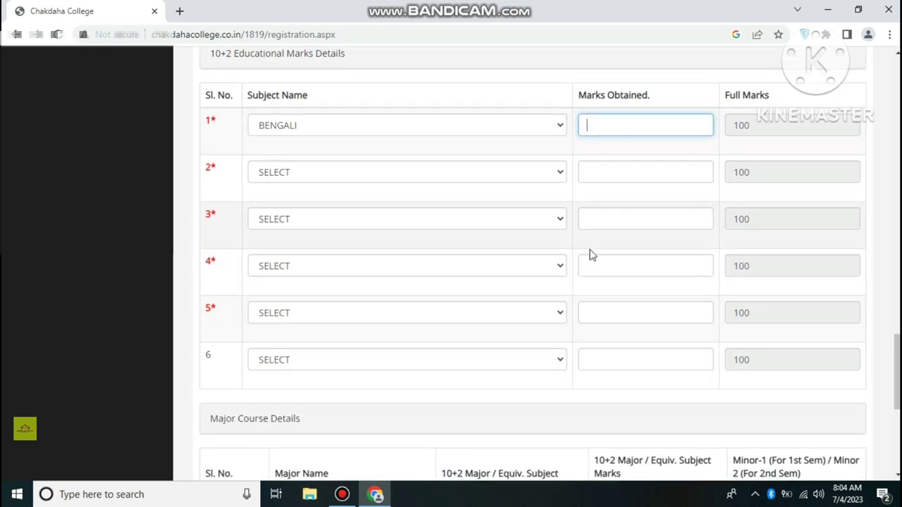
{"action": "scroll", "coordinate": [397, 402], "scroll_direction": "down", "scroll_amount": 1}
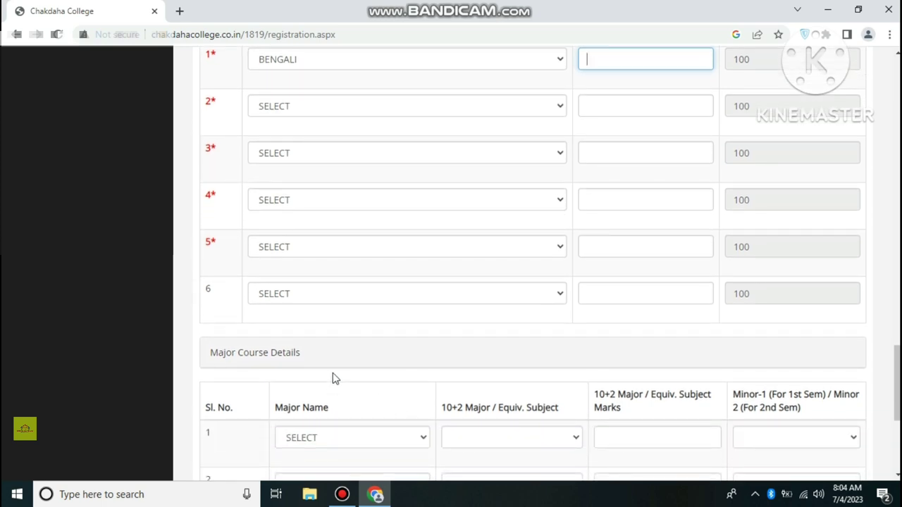
{"action": "scroll", "coordinate": [408, 378], "scroll_direction": "down", "scroll_amount": 2}
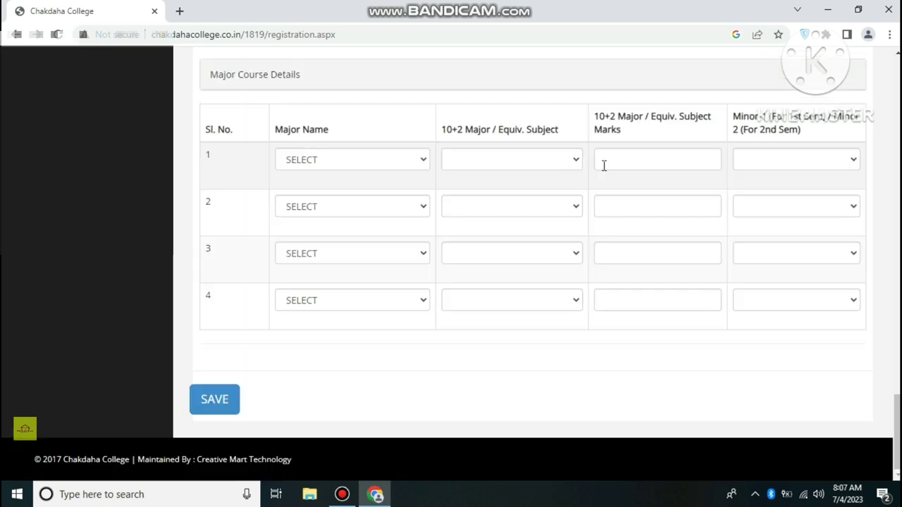
{"action": "scroll", "coordinate": [212, 187], "scroll_direction": "up", "scroll_amount": 1}
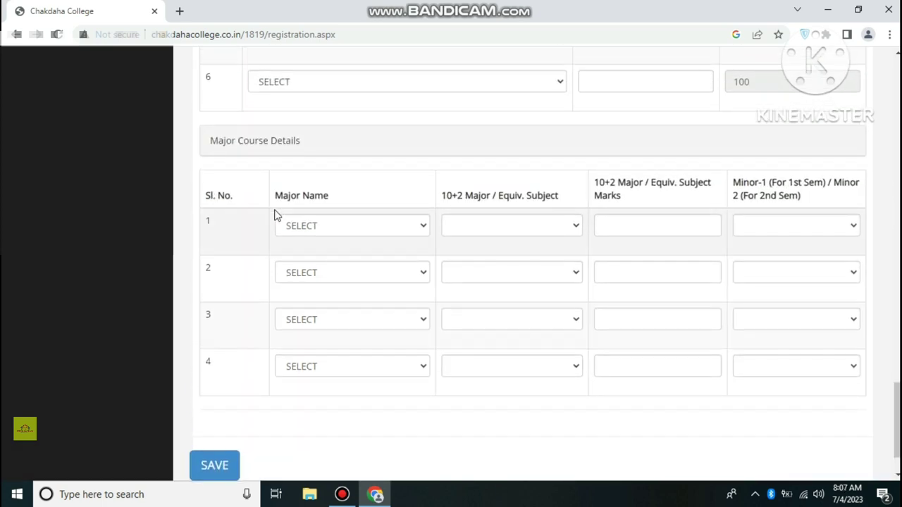
{"action": "scroll", "coordinate": [315, 186], "scroll_direction": "down", "scroll_amount": 1}
{"action": "left_click", "coordinate": [316, 159]}
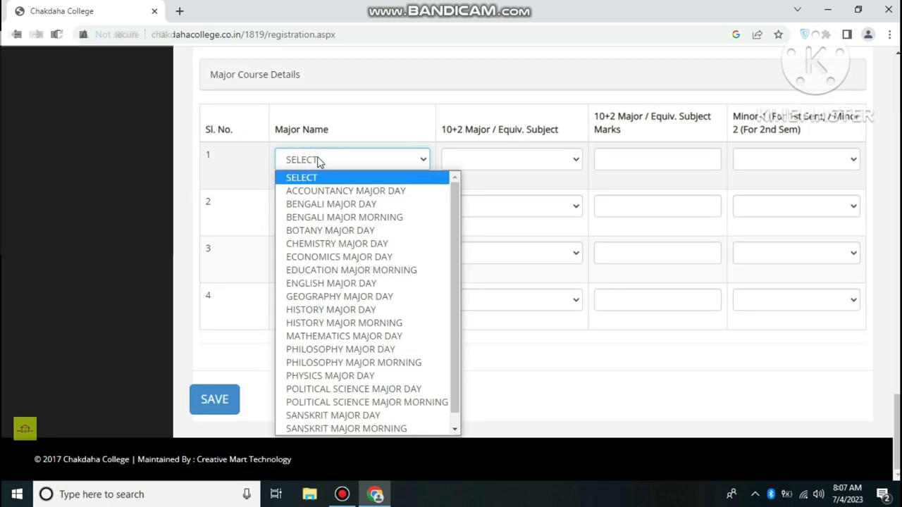
{"action": "left_click", "coordinate": [360, 205]}
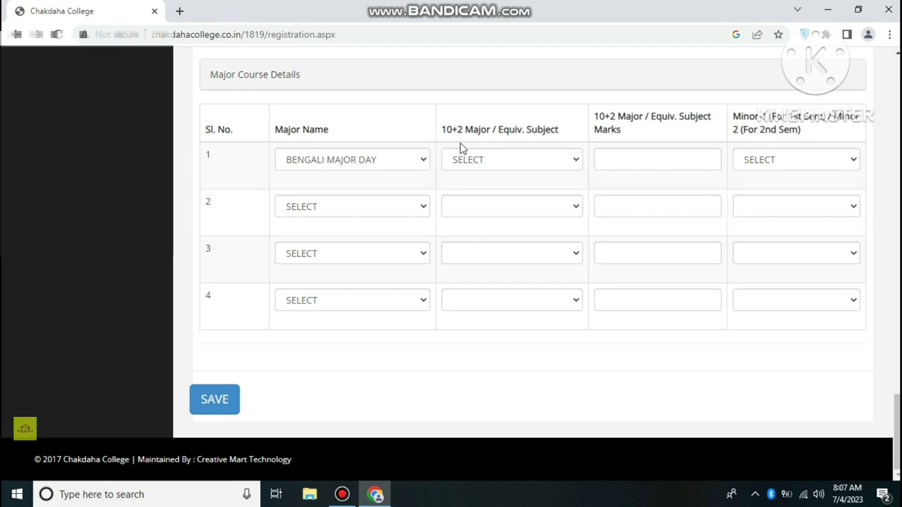
- Complete the first major row with equivalent subject BENGALI, marks 85 and the combination EDUCATION (Minor 1), ENGLISH (Minor 2)
{"action": "left_click", "coordinate": [531, 162]}
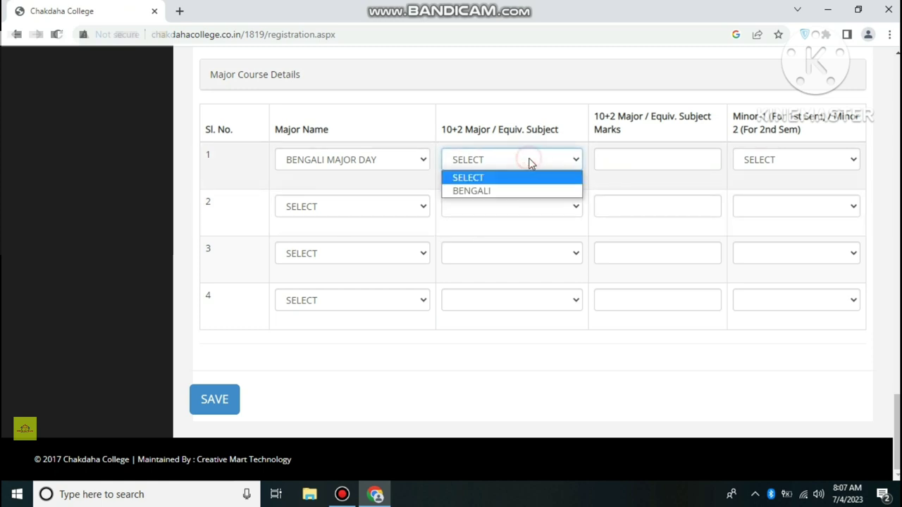
{"action": "left_click", "coordinate": [516, 192]}
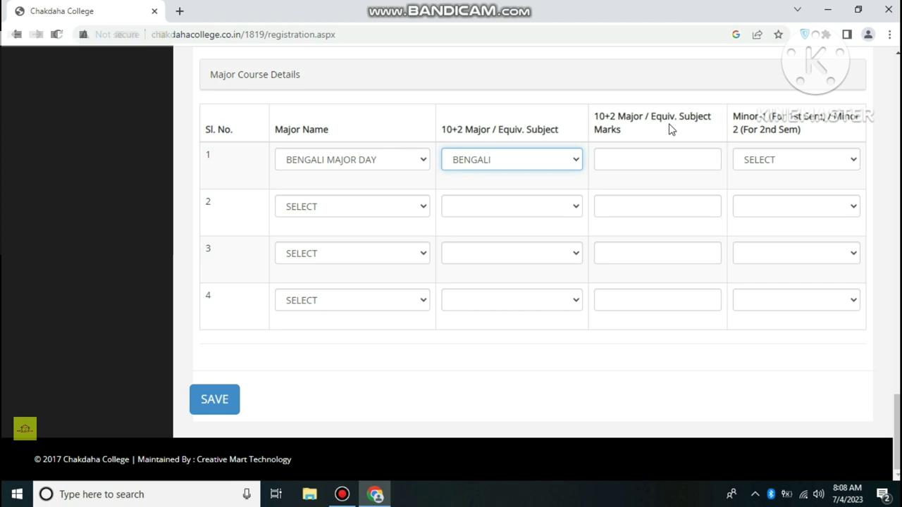
{"action": "left_click", "coordinate": [633, 153]}
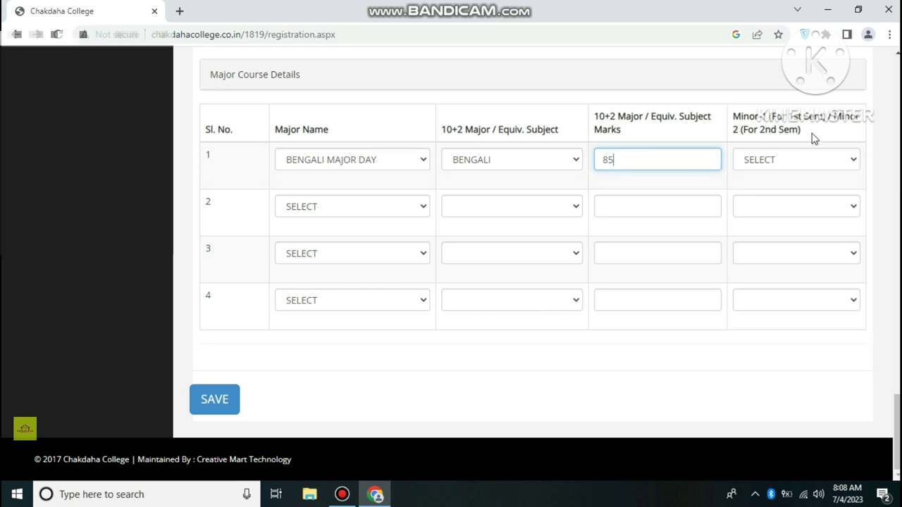
{"action": "left_click", "coordinate": [785, 161]}
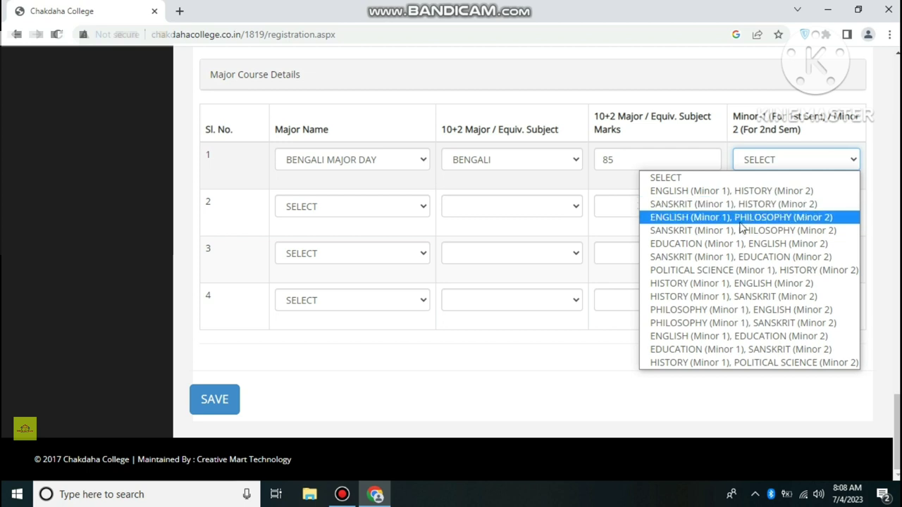
{"action": "left_click", "coordinate": [709, 244]}
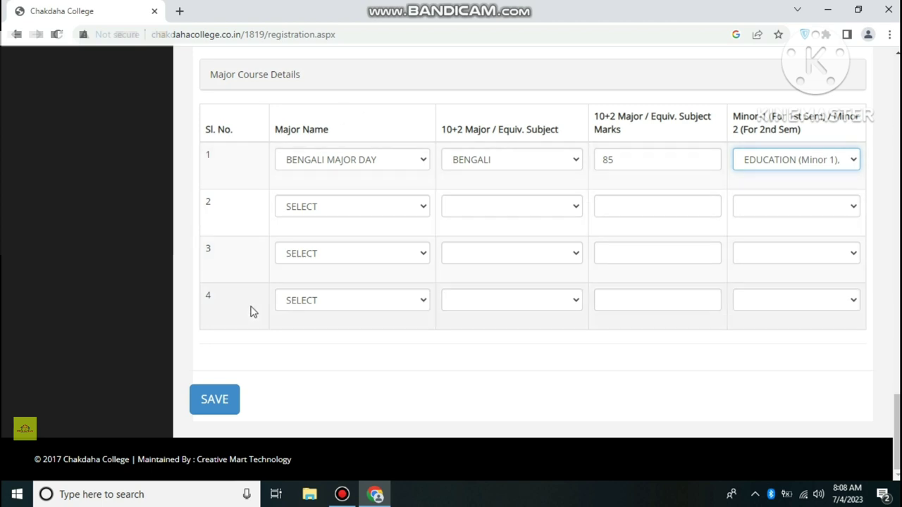
- Fill the second major row with ENGLISH MAJOR DAY, equivalent subject ENGLISH, marks 90 and PHILOSOPHY (Minor 1), BENGALI (Minor 2)
{"action": "left_click", "coordinate": [362, 210]}
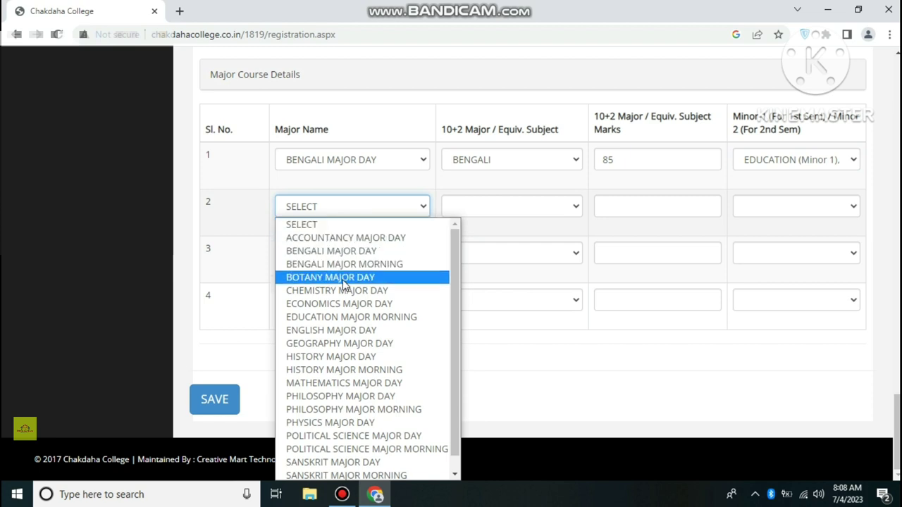
{"action": "left_click", "coordinate": [333, 330]}
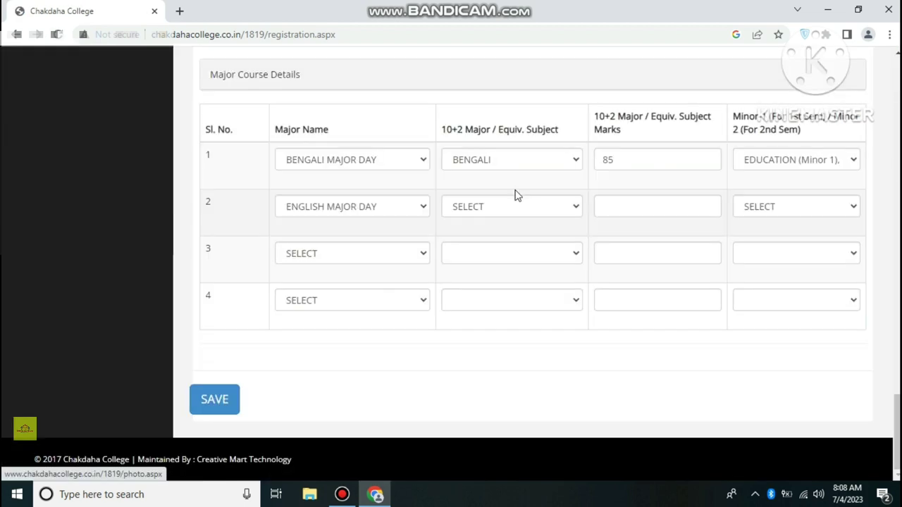
{"action": "left_click", "coordinate": [482, 211]}
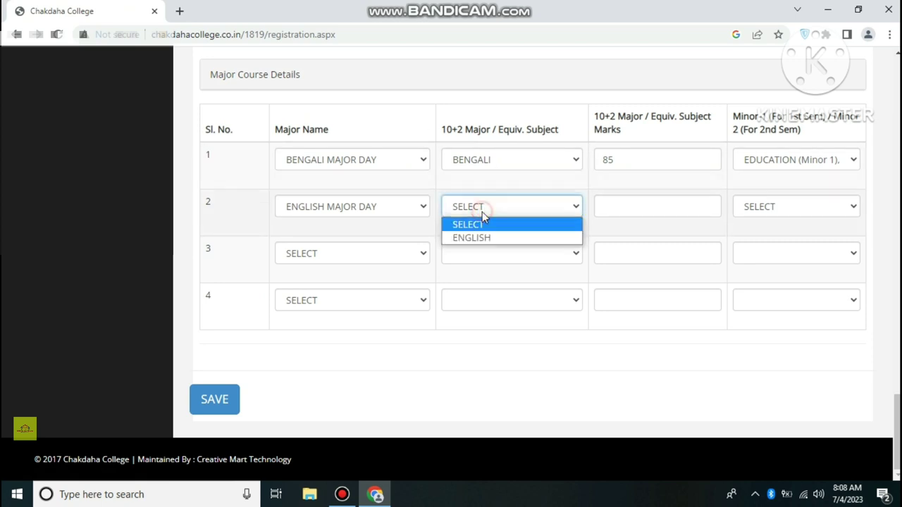
{"action": "left_click", "coordinate": [477, 238]}
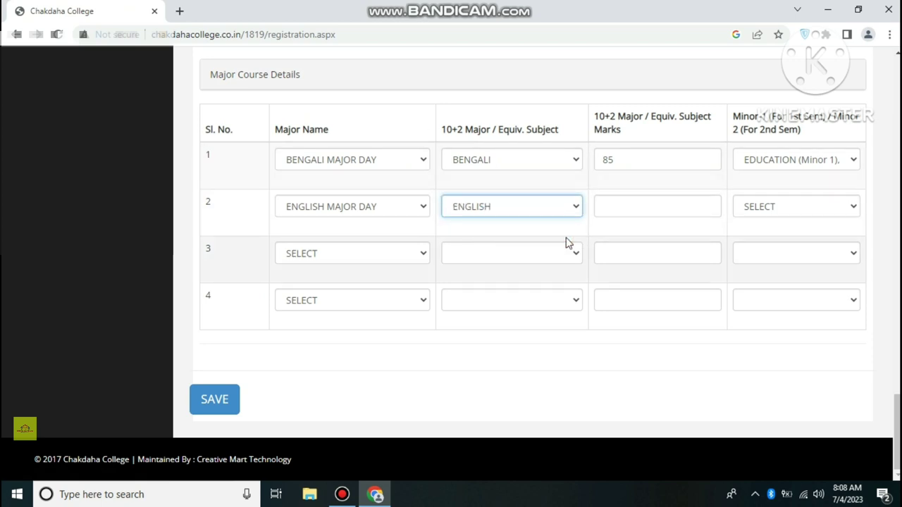
{"action": "left_click", "coordinate": [604, 207]}
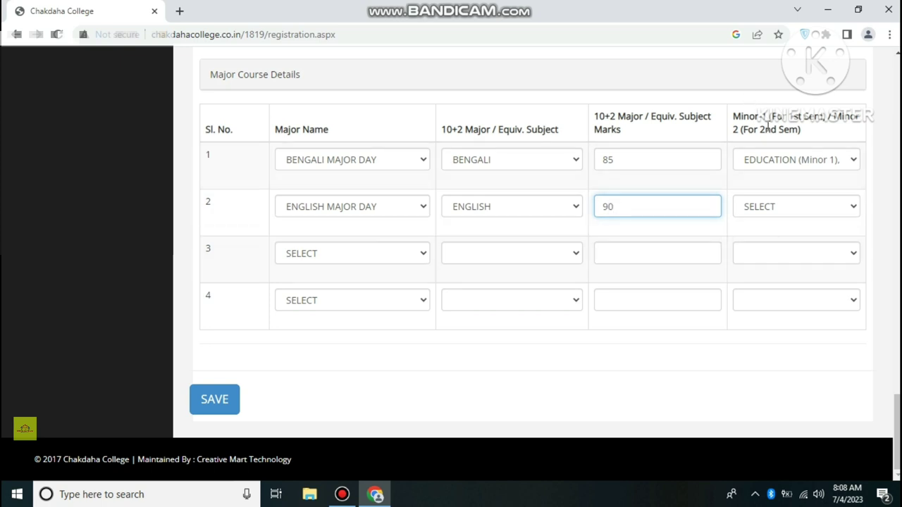
{"action": "left_click", "coordinate": [764, 210]}
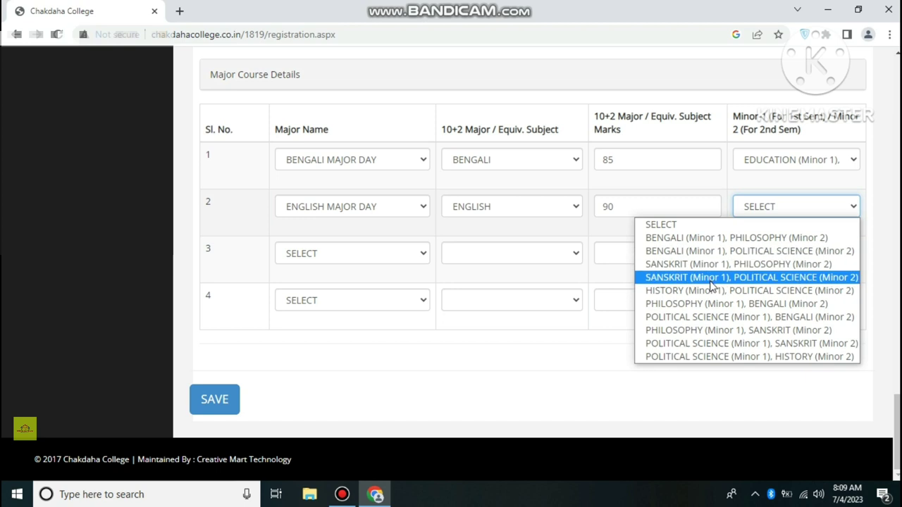
{"action": "left_click", "coordinate": [707, 303]}
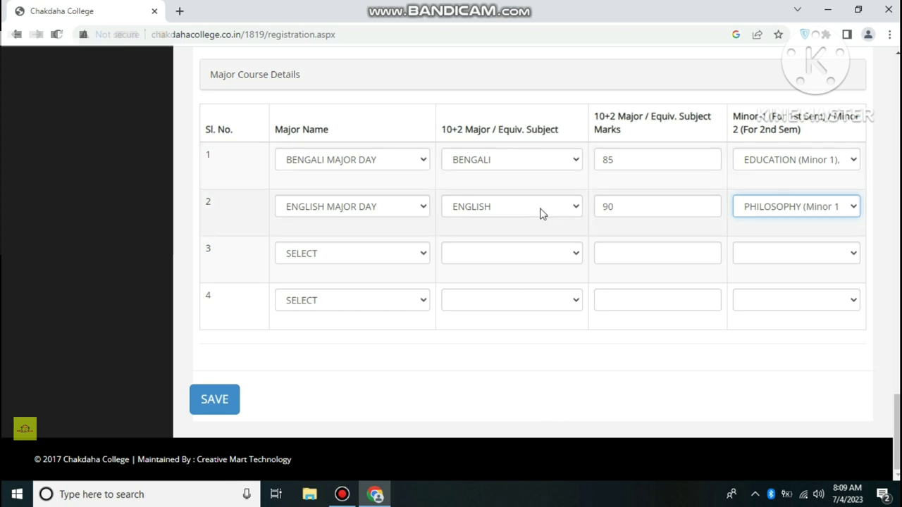
- Review the Basic Information section of the registration form, including personal, address, school and aggregate mark fields
{"action": "scroll", "coordinate": [500, 214], "scroll_direction": "up", "scroll_amount": 4}
{"action": "scroll", "coordinate": [498, 213], "scroll_direction": "up", "scroll_amount": 20}
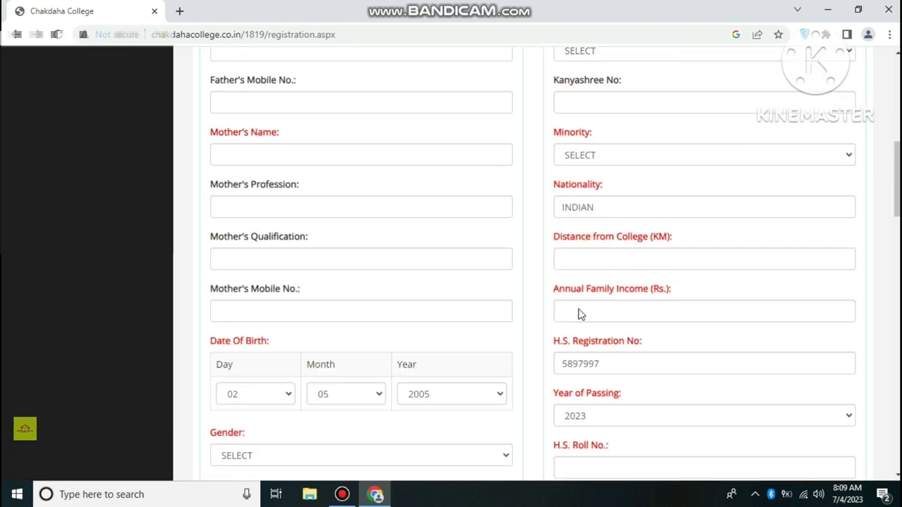
{"action": "scroll", "coordinate": [579, 314], "scroll_direction": "up", "scroll_amount": 2}
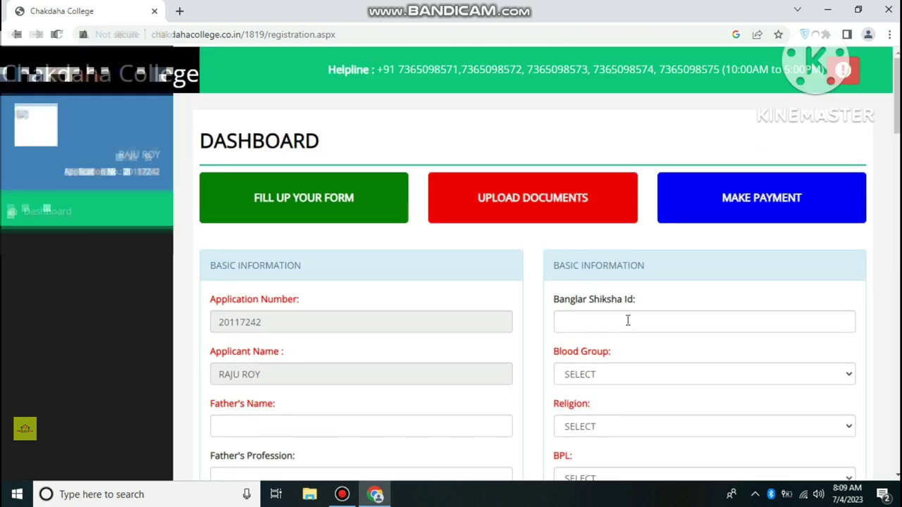
{"action": "scroll", "coordinate": [627, 320], "scroll_direction": "down", "scroll_amount": 2}
{"action": "left_click", "coordinate": [459, 363]}
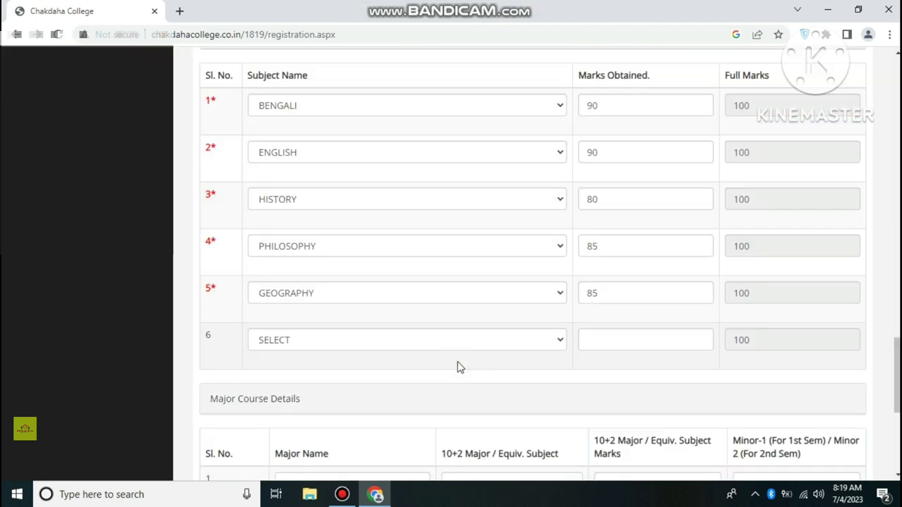
{"action": "scroll", "coordinate": [329, 335], "scroll_direction": "up", "scroll_amount": 5}
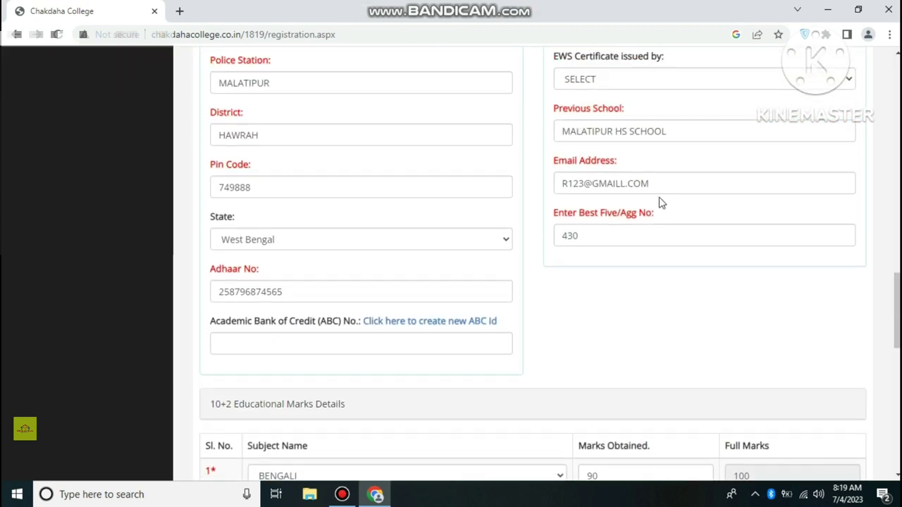
{"action": "scroll", "coordinate": [661, 203], "scroll_direction": "up", "scroll_amount": 3}
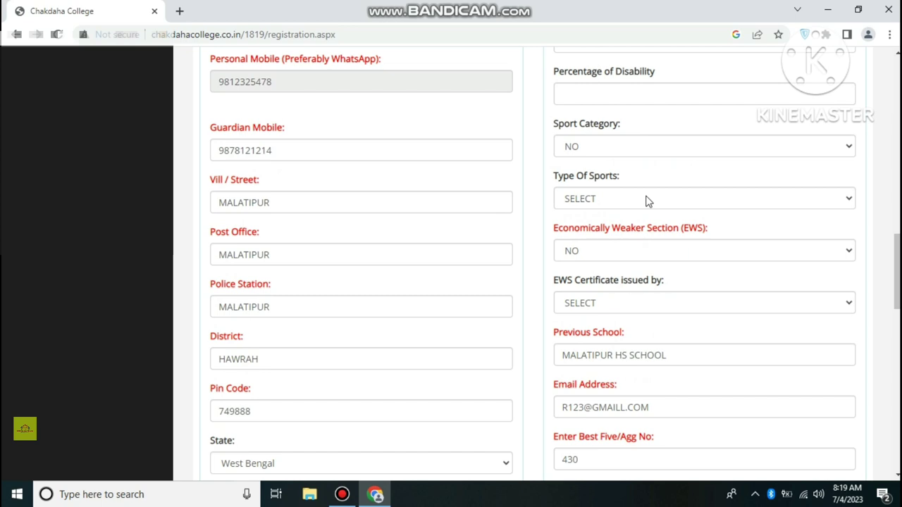
{"action": "scroll", "coordinate": [592, 320], "scroll_direction": "up", "scroll_amount": 4}
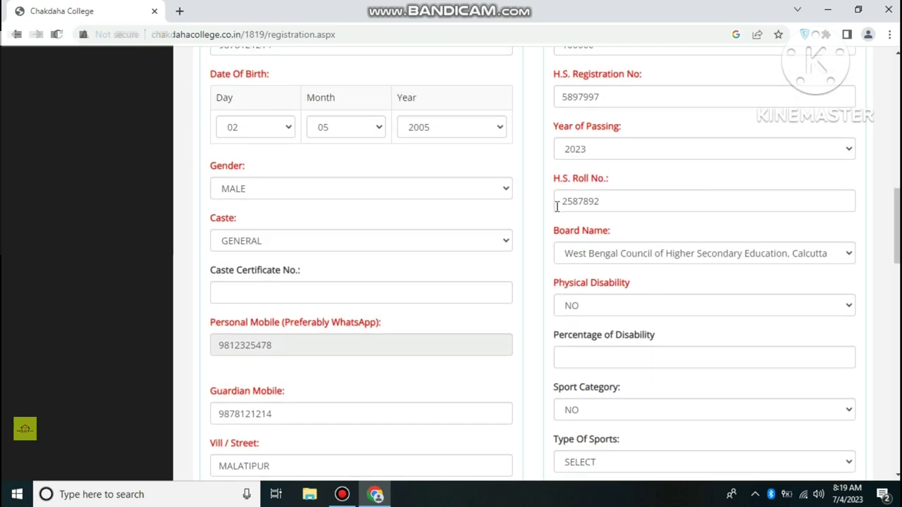
{"action": "scroll", "coordinate": [556, 213], "scroll_direction": "down", "scroll_amount": 5}
{"action": "scroll", "coordinate": [339, 225], "scroll_direction": "up", "scroll_amount": 4}
{"action": "scroll", "coordinate": [339, 223], "scroll_direction": "up", "scroll_amount": 10}
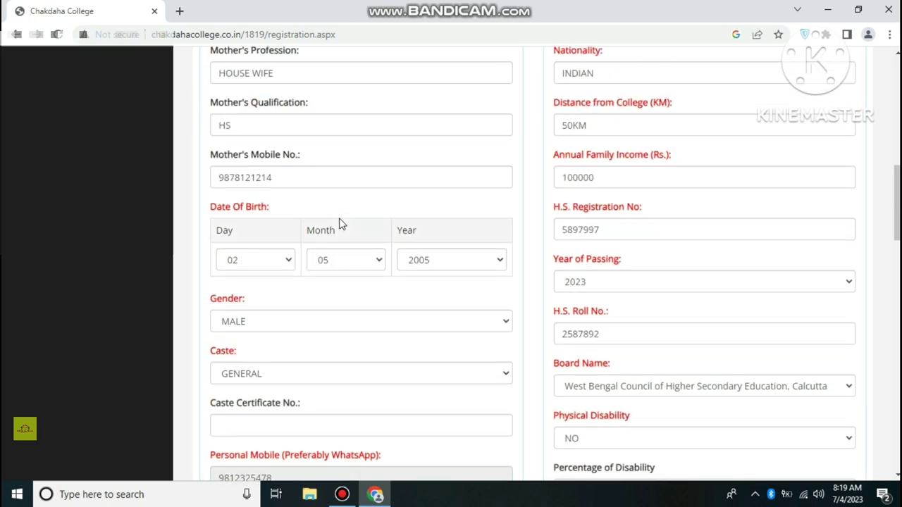
- Check the filled 10+2 Educational Marks Details and the four rows of Major Course Details
{"action": "scroll", "coordinate": [340, 219], "scroll_direction": "down", "scroll_amount": 18}
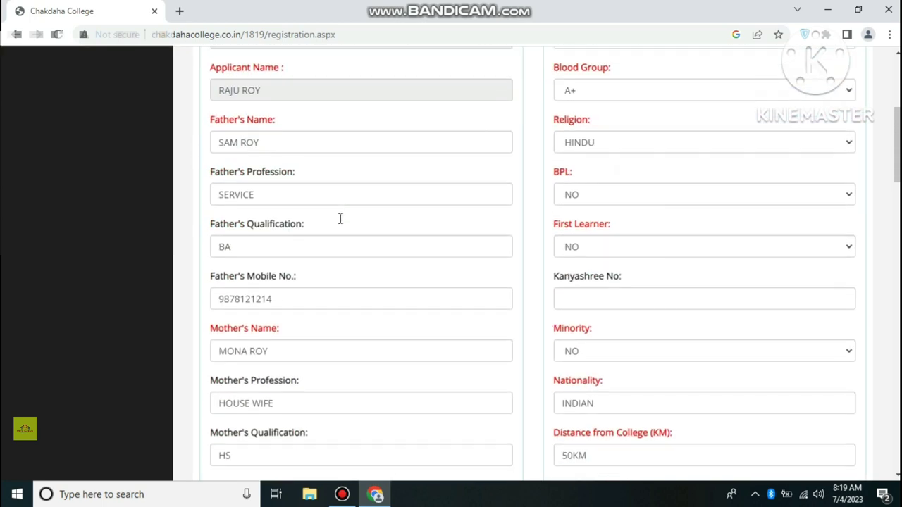
{"action": "scroll", "coordinate": [340, 218], "scroll_direction": "down", "scroll_amount": 2}
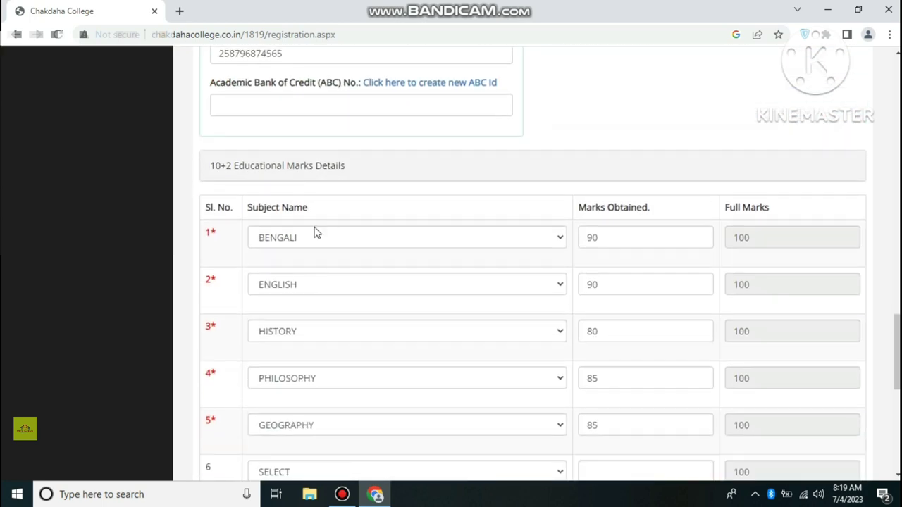
{"action": "scroll", "coordinate": [390, 191], "scroll_direction": "down", "scroll_amount": 3}
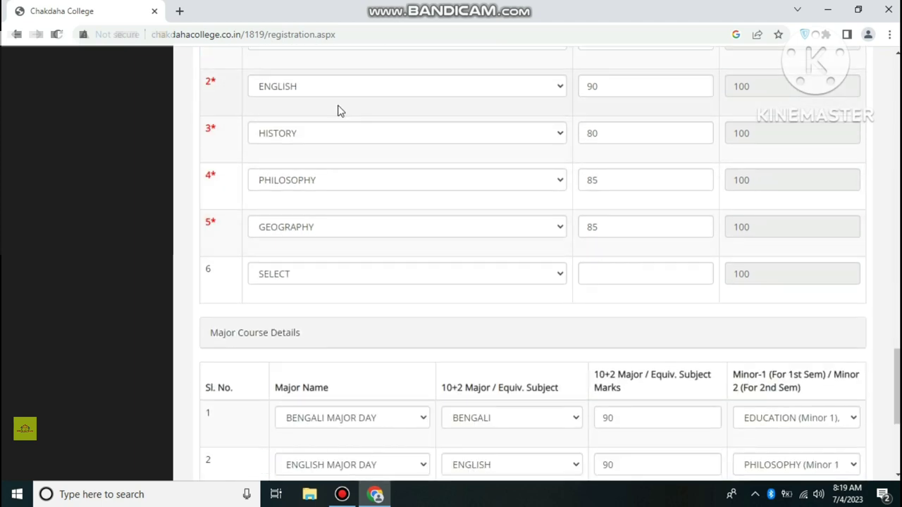
{"action": "scroll", "coordinate": [487, 272], "scroll_direction": "down", "scroll_amount": 1}
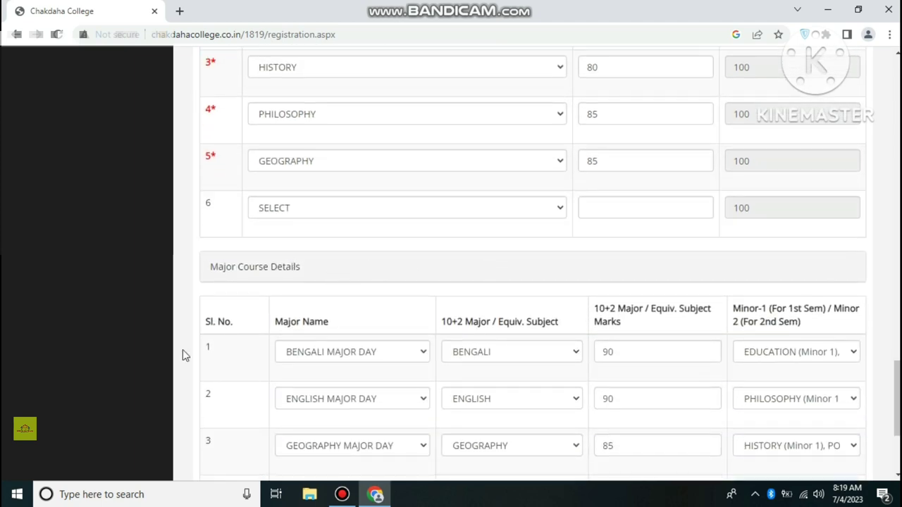
{"action": "scroll", "coordinate": [363, 344], "scroll_direction": "down", "scroll_amount": 3}
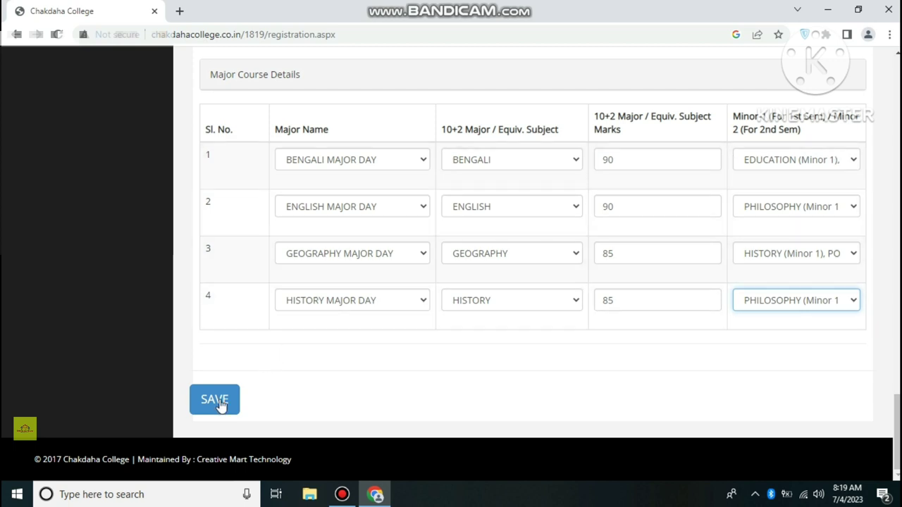
{"action": "scroll", "coordinate": [498, 165], "scroll_direction": "up", "scroll_amount": 4}
{"action": "scroll", "coordinate": [498, 167], "scroll_direction": "up", "scroll_amount": 8}
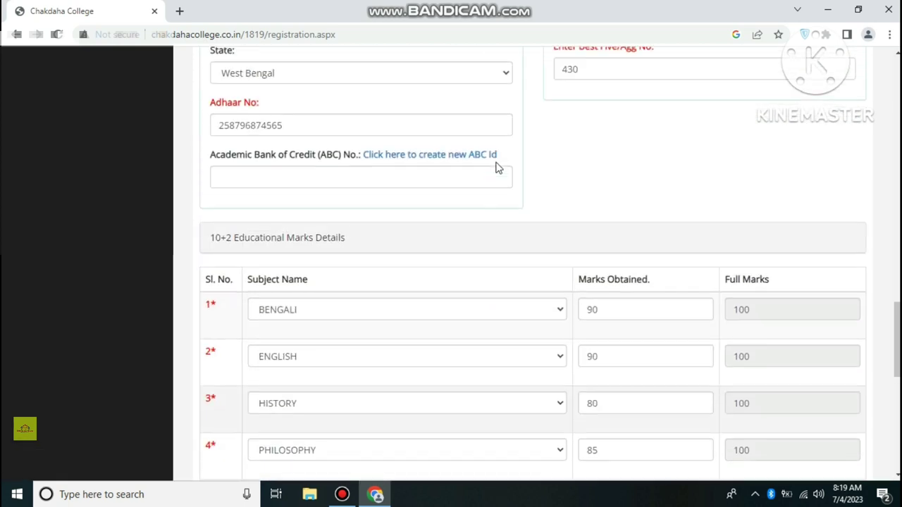
{"action": "scroll", "coordinate": [497, 167], "scroll_direction": "down", "scroll_amount": 11}
{"action": "scroll", "coordinate": [497, 167], "scroll_direction": "down", "scroll_amount": 2}
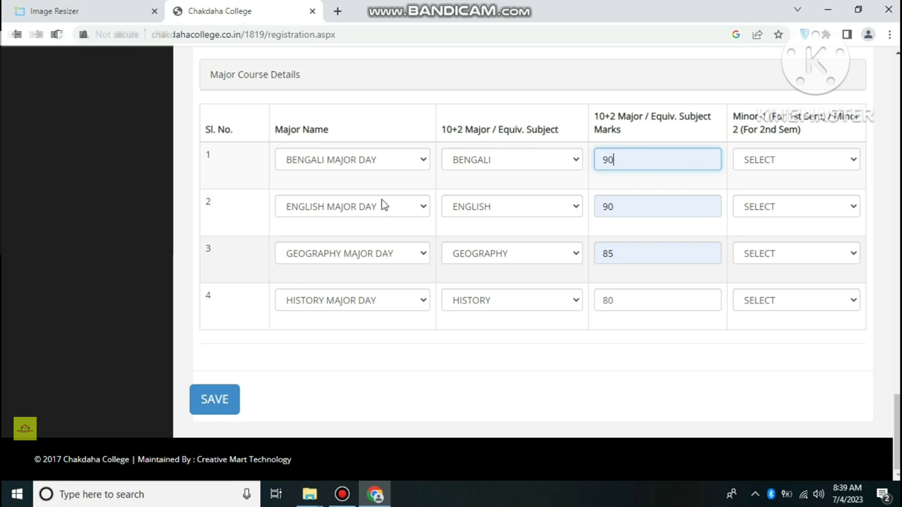
- Choose SANSKRIT (Minor 1), HISTORY (Minor 2) for the Bengali major and a combination with HISTORY as Minor 1 for the English major
{"action": "left_click", "coordinate": [791, 165]}
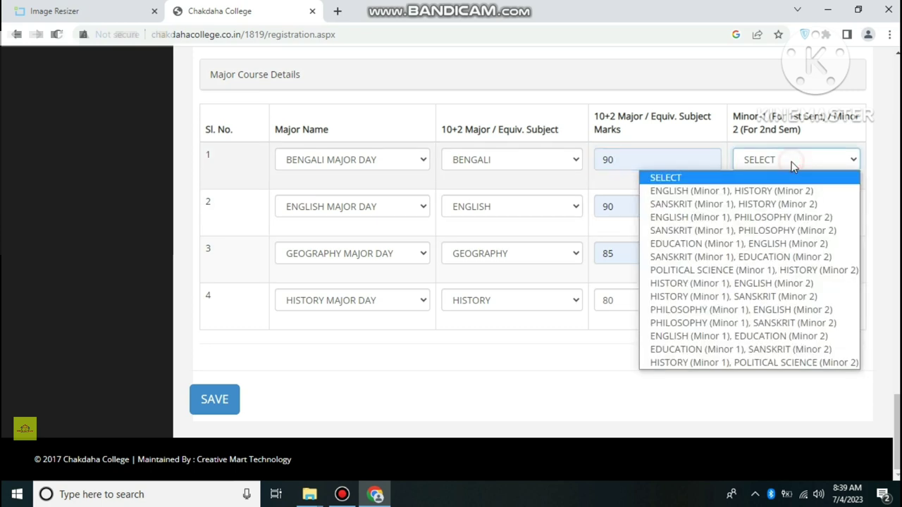
{"action": "left_click", "coordinate": [779, 209]}
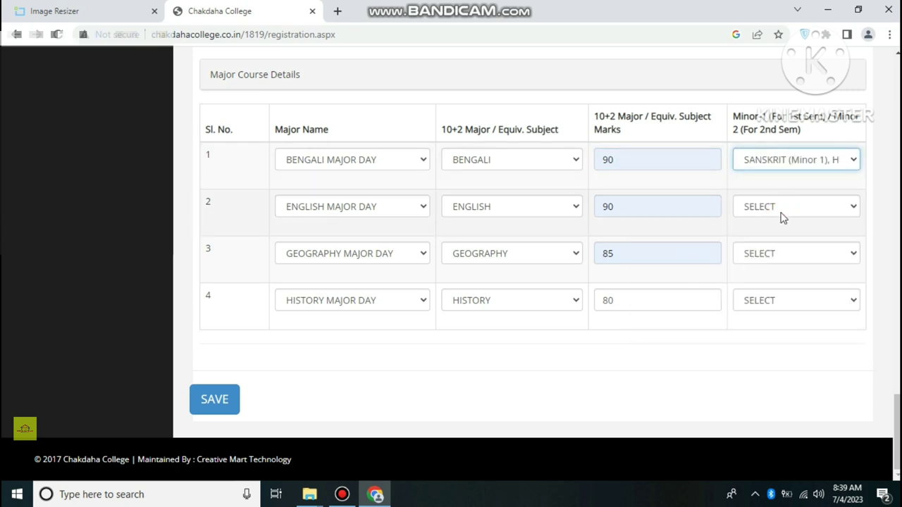
{"action": "left_click", "coordinate": [781, 211]}
{"action": "left_click", "coordinate": [720, 291]}
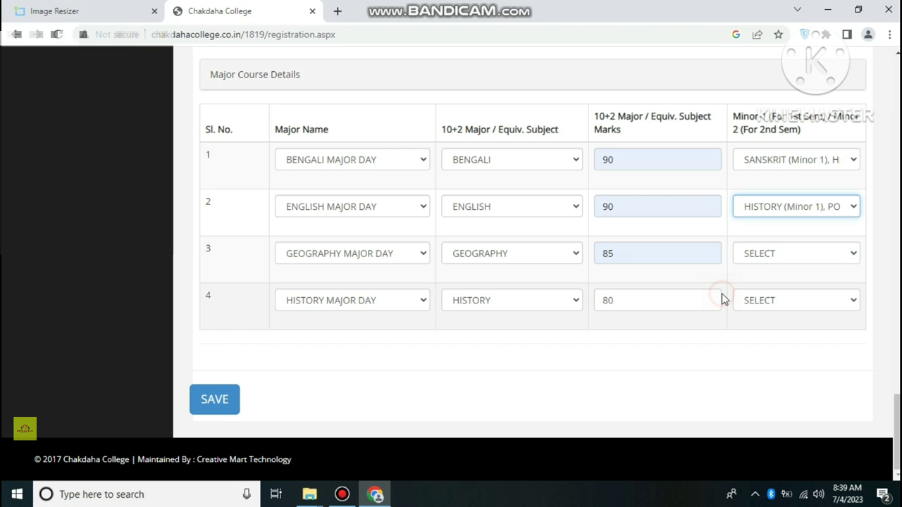
- Set the Geography major's minor combination to HISTORY (Minor 1), POLITICAL SCIENCE (Minor 2)
{"action": "left_click", "coordinate": [778, 257]}
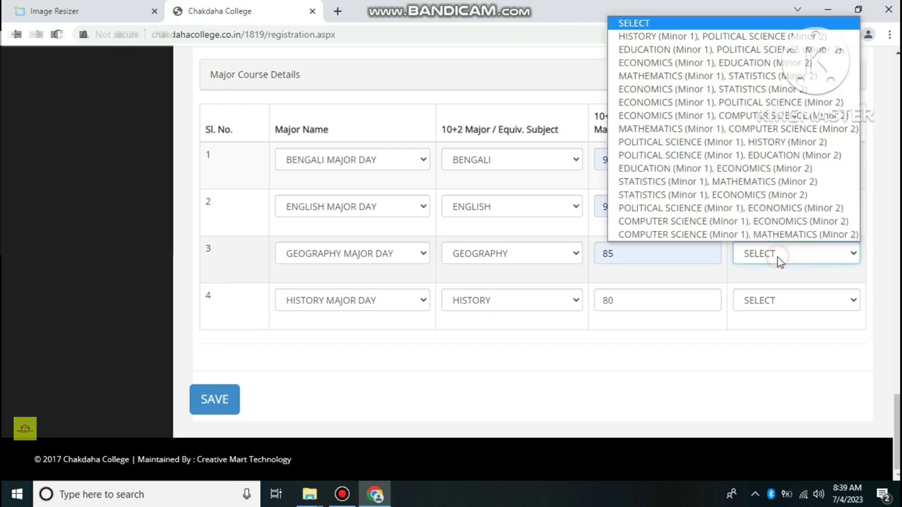
{"action": "left_click", "coordinate": [734, 116]}
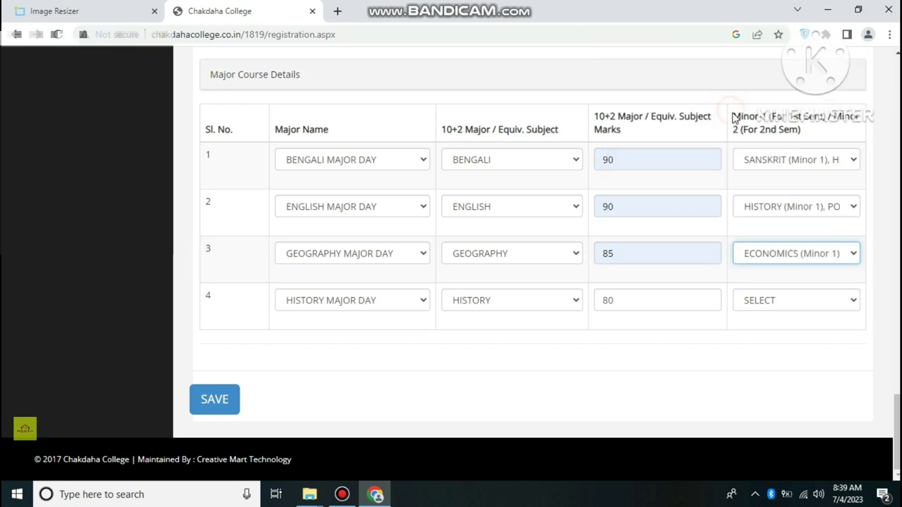
{"action": "left_click", "coordinate": [770, 253]}
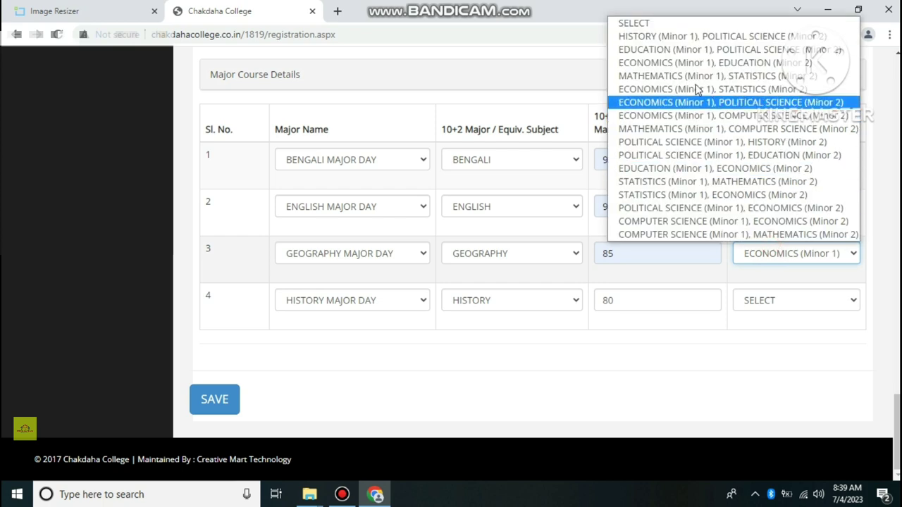
{"action": "left_click", "coordinate": [691, 36]}
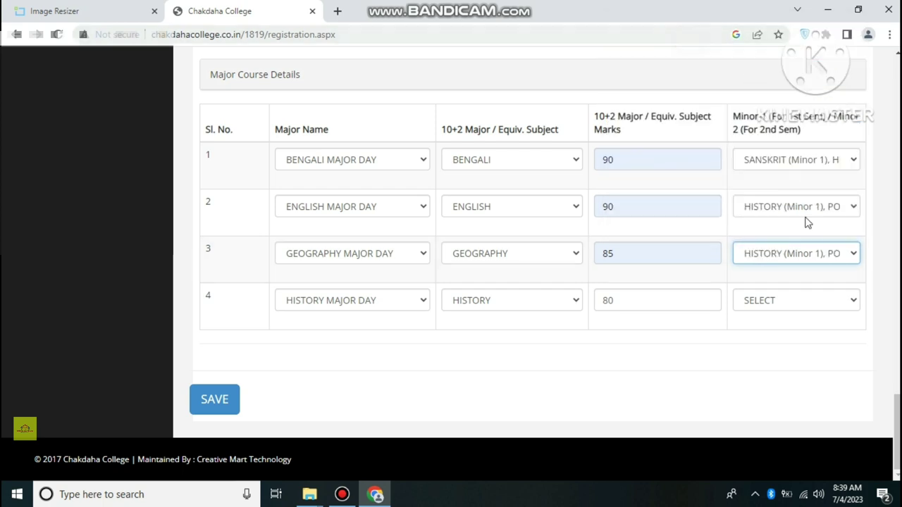
- Choose ENGLISH (Minor 1), EDUCATION (Minor 2) for the History major and save the registration form
{"action": "left_click", "coordinate": [797, 297]}
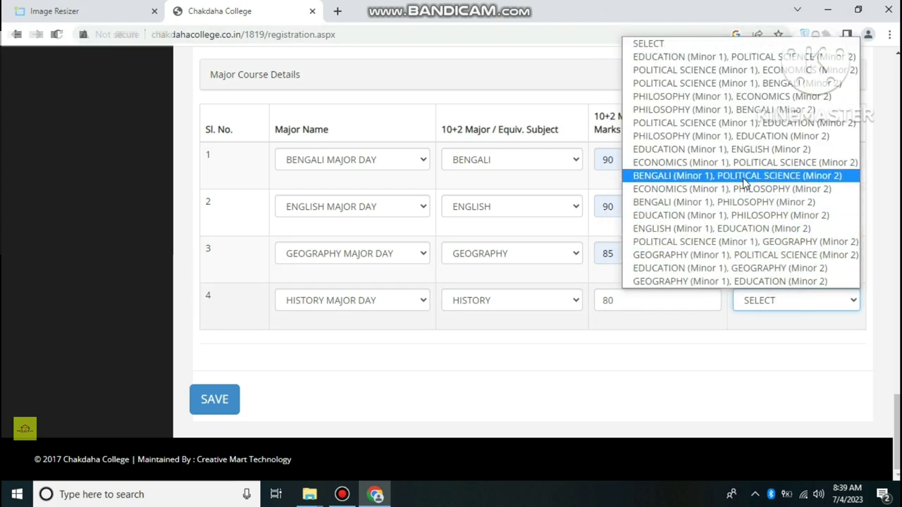
{"action": "left_click", "coordinate": [713, 229]}
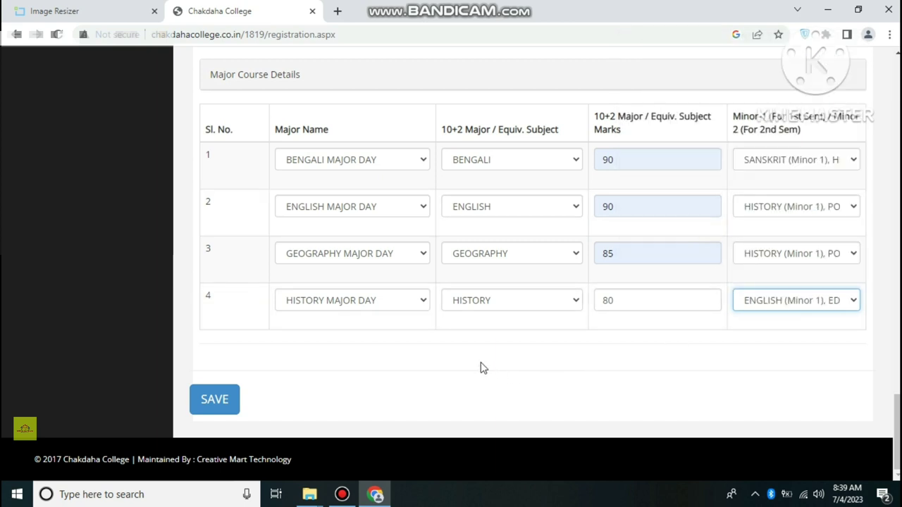
{"action": "left_click", "coordinate": [208, 399]}
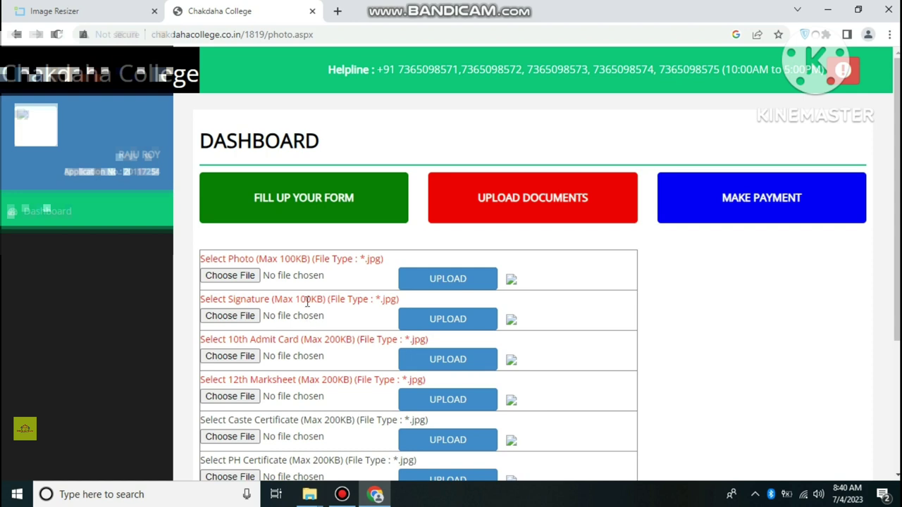
- Examine the document upload list for the required files, their maximum sizes and the accepted file type
{"action": "scroll", "coordinate": [347, 281], "scroll_direction": "down", "scroll_amount": 2}
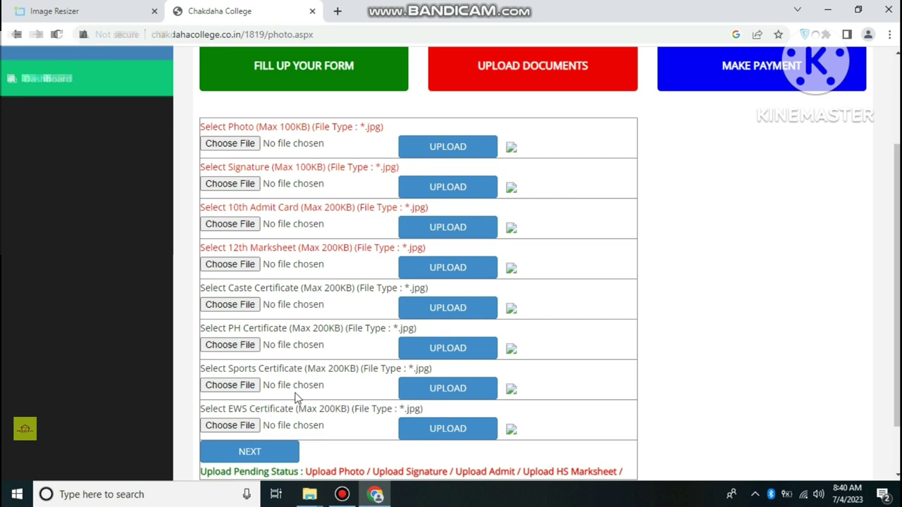
{"action": "scroll", "coordinate": [312, 393], "scroll_direction": "down", "scroll_amount": 1}
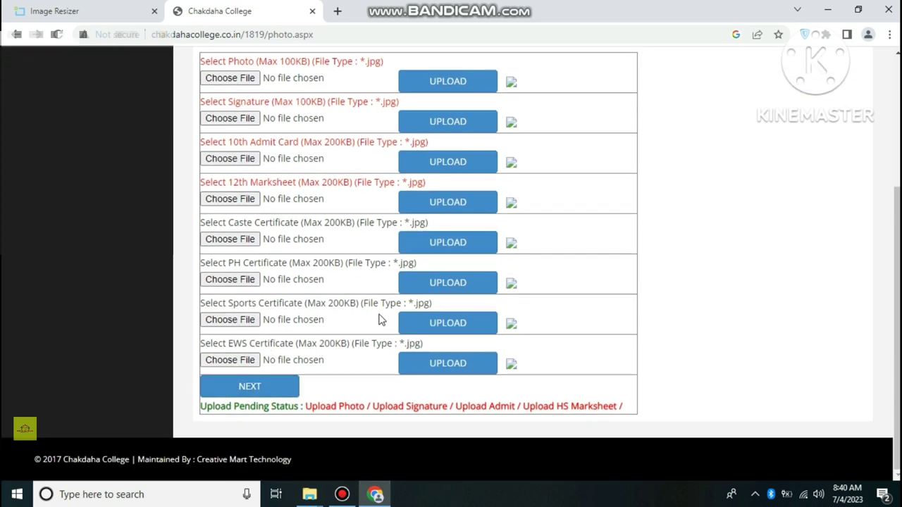
{"action": "scroll", "coordinate": [302, 217], "scroll_direction": "up", "scroll_amount": 1}
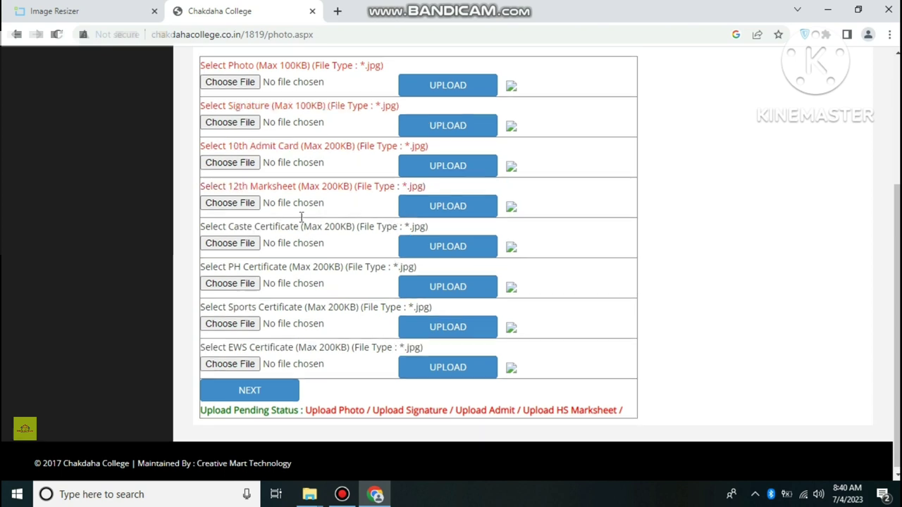
{"action": "scroll", "coordinate": [301, 217], "scroll_direction": "up", "scroll_amount": 1}
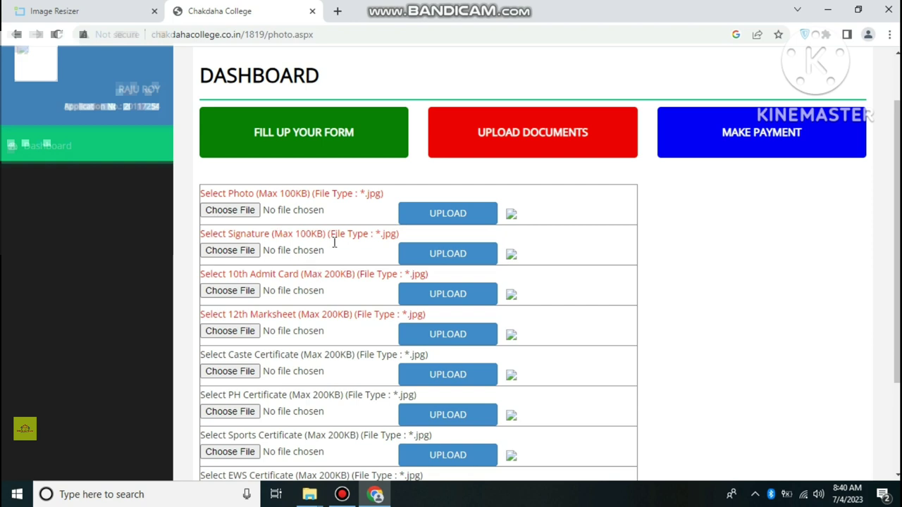
{"action": "scroll", "coordinate": [332, 244], "scroll_direction": "up", "scroll_amount": 1}
{"action": "scroll", "coordinate": [333, 253], "scroll_direction": "up", "scroll_amount": 1}
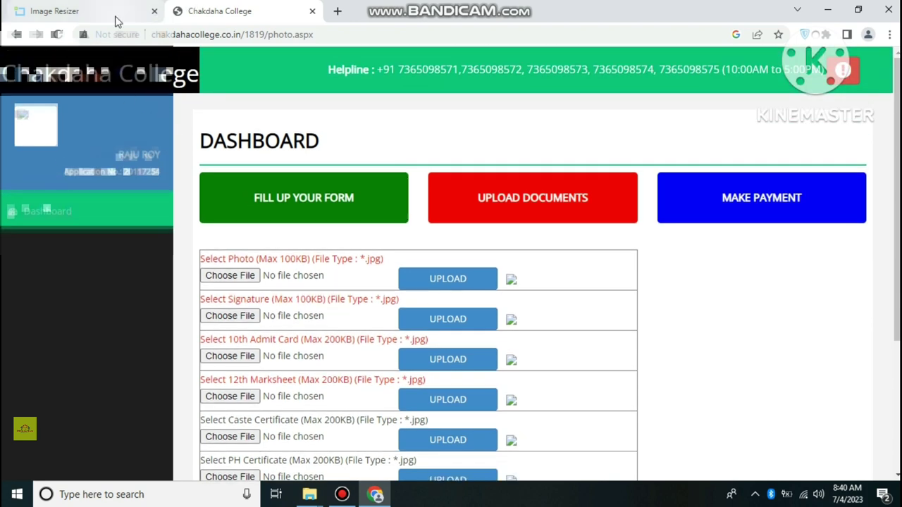
- Close the existing Image Resizer page and reopen the site in a new tab through a Google search for "photo resizer"
{"action": "left_click", "coordinate": [154, 11]}
{"action": "left_click", "coordinate": [181, 11]}
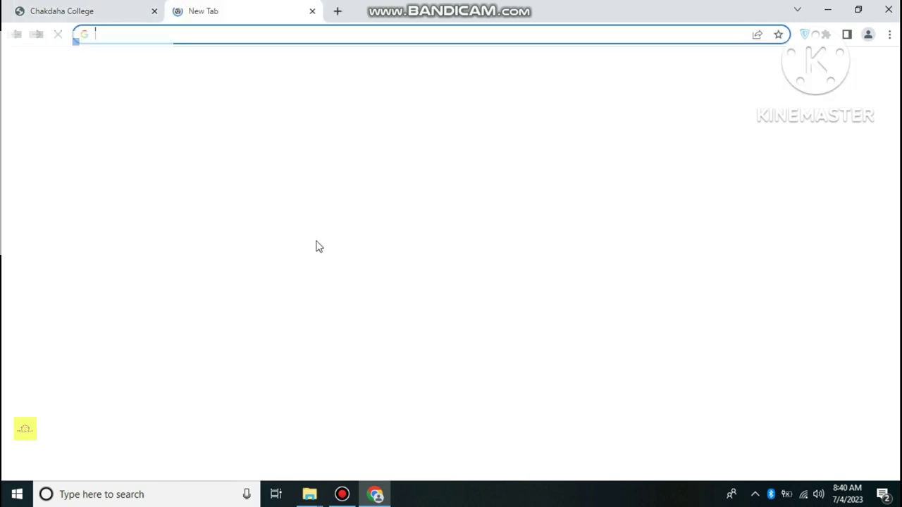
{"action": "left_click", "coordinate": [128, 7]}
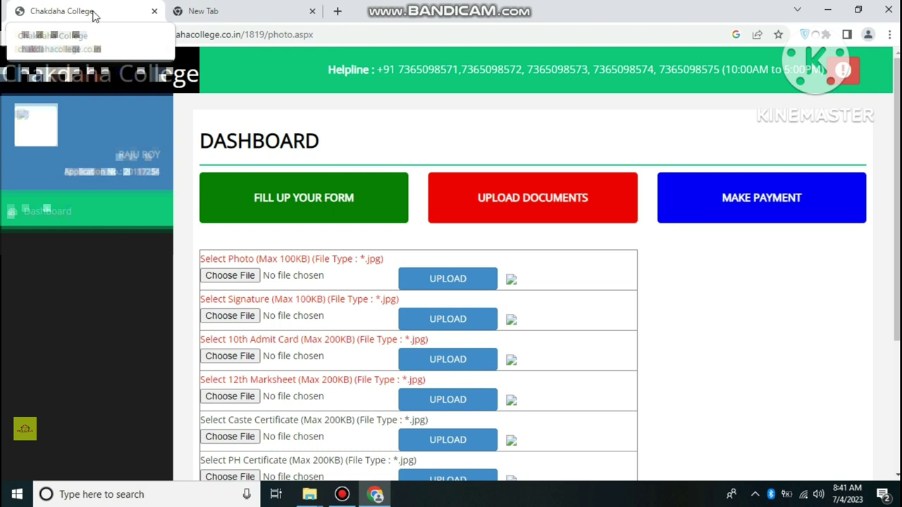
{"action": "left_click", "coordinate": [212, 11]}
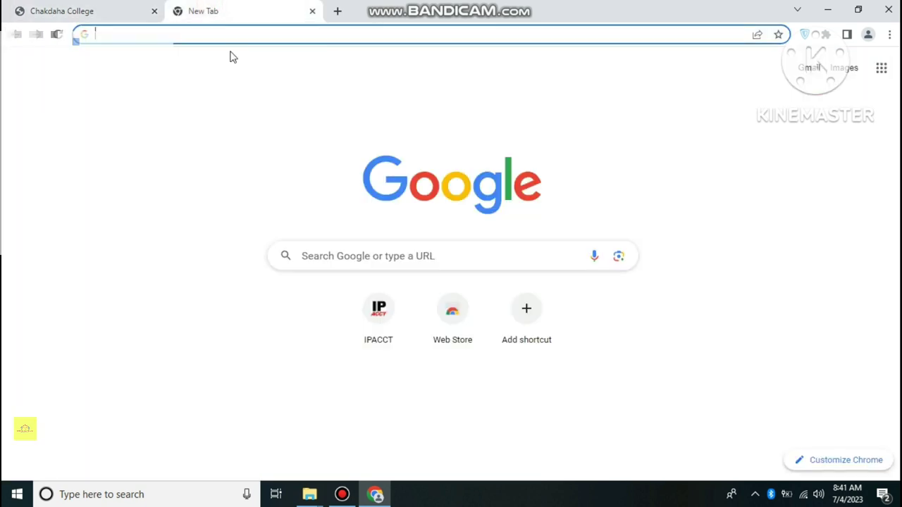
{"action": "left_click", "coordinate": [403, 252]}
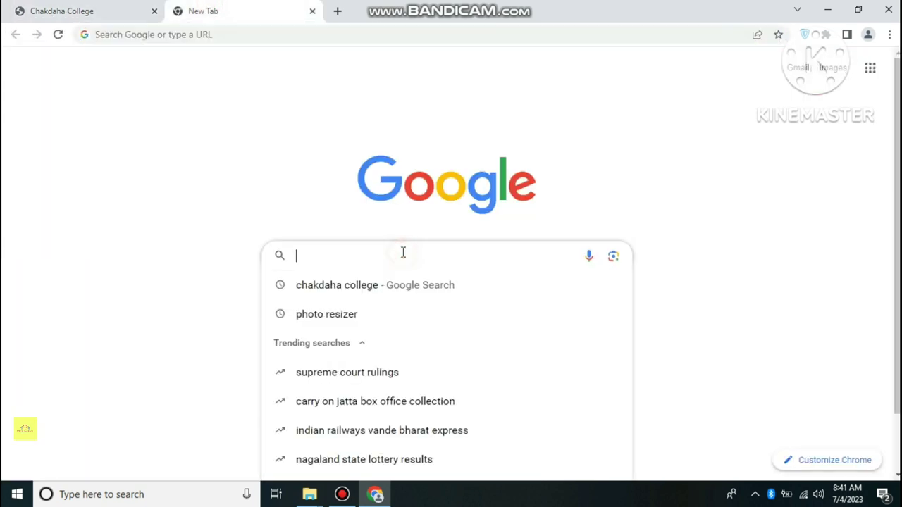
{"action": "left_click", "coordinate": [365, 310]}
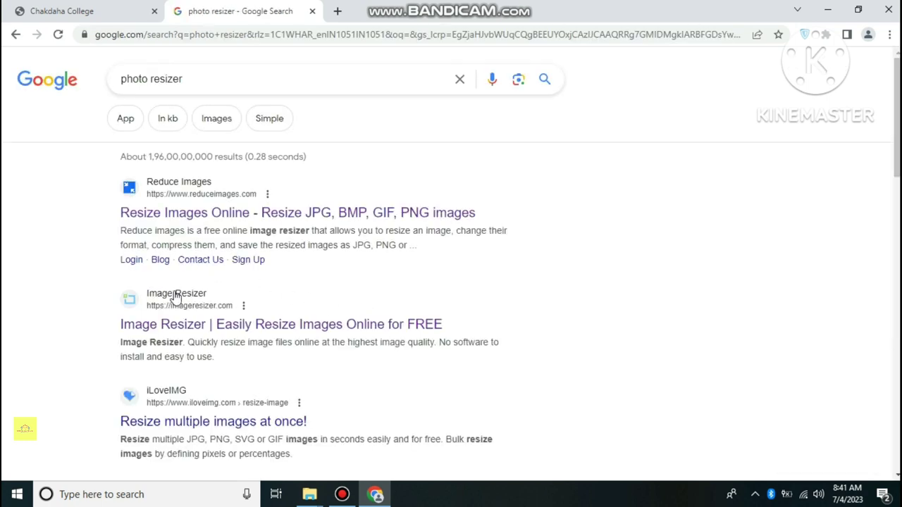
{"action": "left_click", "coordinate": [208, 326]}
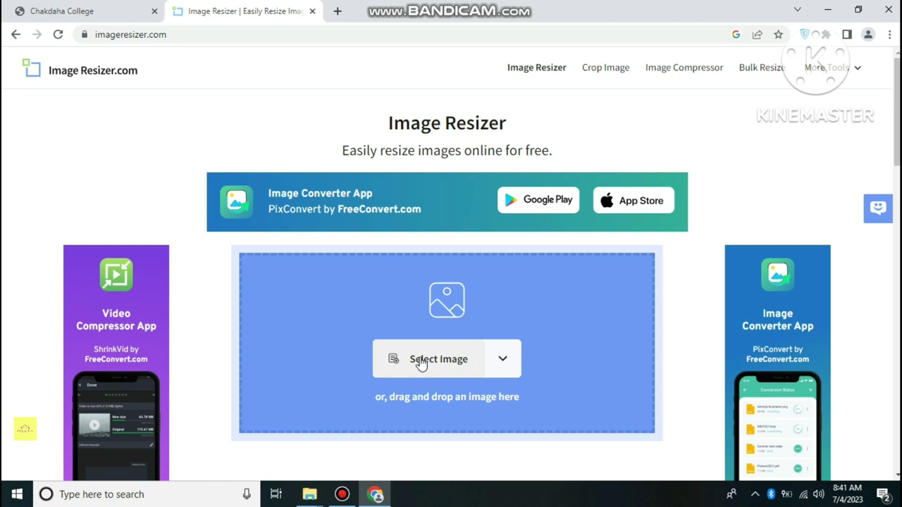
- Load the applicant photo IMG_20230703_090451 from the Desktop into the image resizer
{"action": "left_click", "coordinate": [421, 360]}
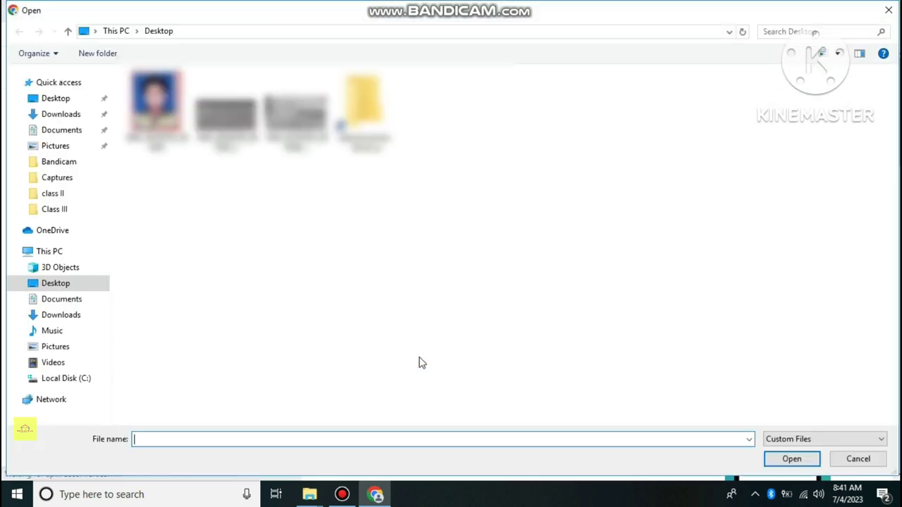
{"action": "left_click", "coordinate": [157, 112]}
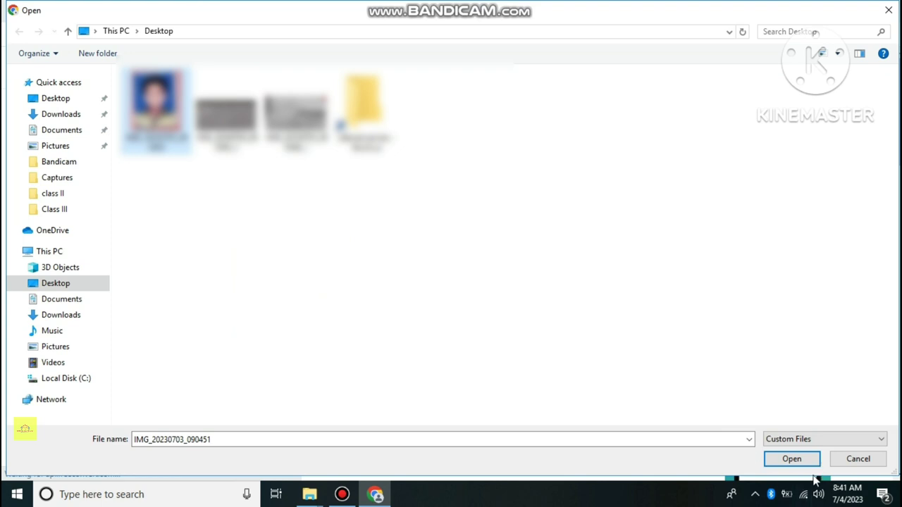
{"action": "left_click", "coordinate": [791, 459]}
{"action": "scroll", "coordinate": [522, 409], "scroll_direction": "down", "scroll_amount": 3}
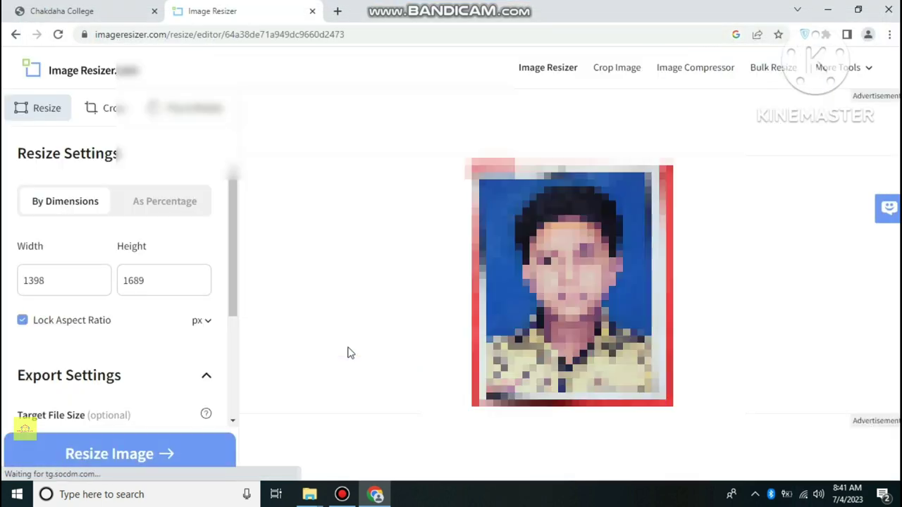
- Resize the photo to a target file size of 100 KB and download the resized image
{"action": "scroll", "coordinate": [165, 322], "scroll_direction": "down", "scroll_amount": 1}
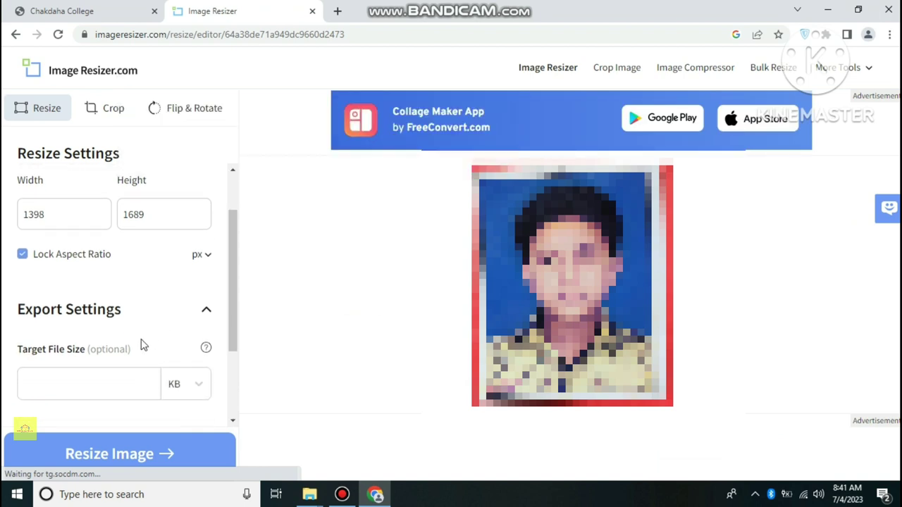
{"action": "left_click", "coordinate": [125, 390]}
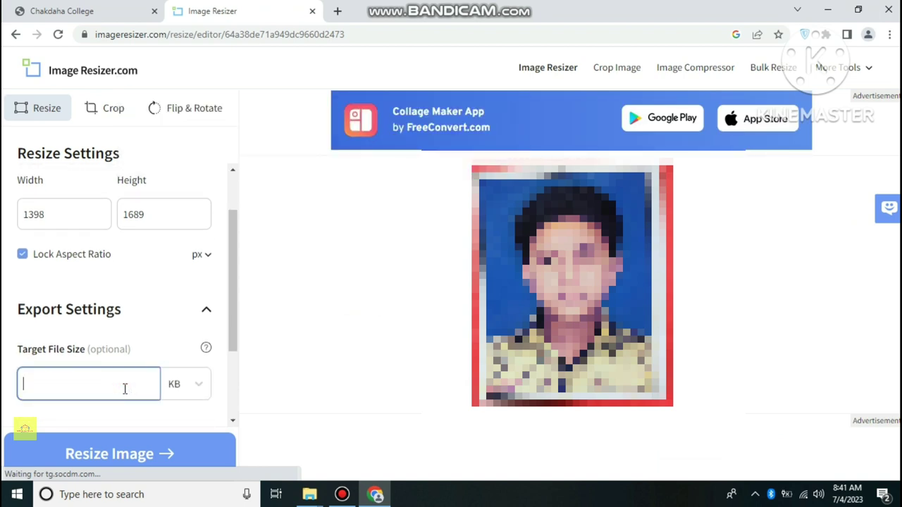
{"action": "type", "text": "100"}
{"action": "left_click", "coordinate": [136, 444]}
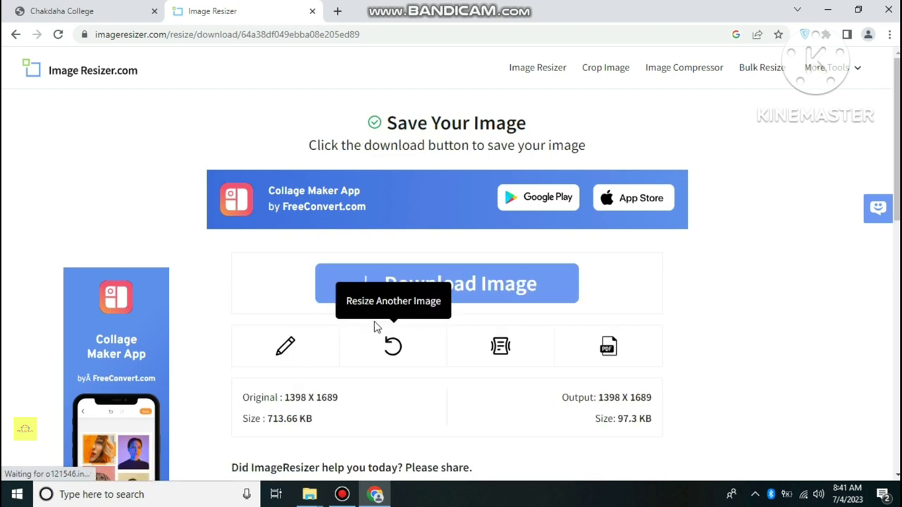
{"action": "left_click", "coordinate": [458, 298]}
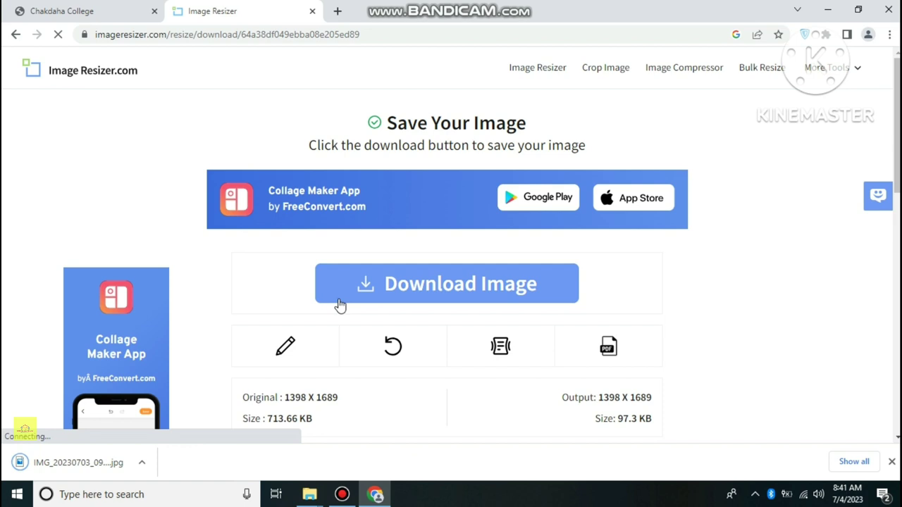
- Show the downloaded image in its folder and rename it "photo 100kb"
{"action": "scroll", "coordinate": [341, 305], "scroll_direction": "down", "scroll_amount": 2}
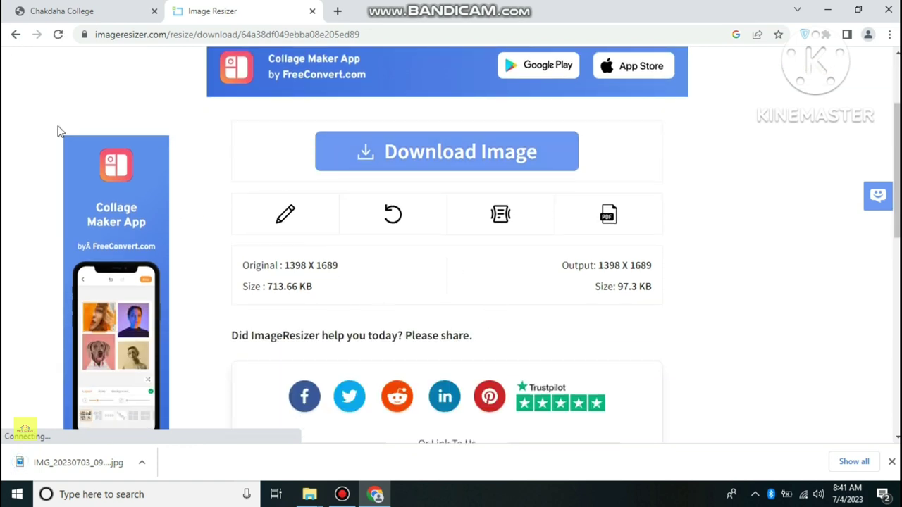
{"action": "left_click", "coordinate": [144, 464]}
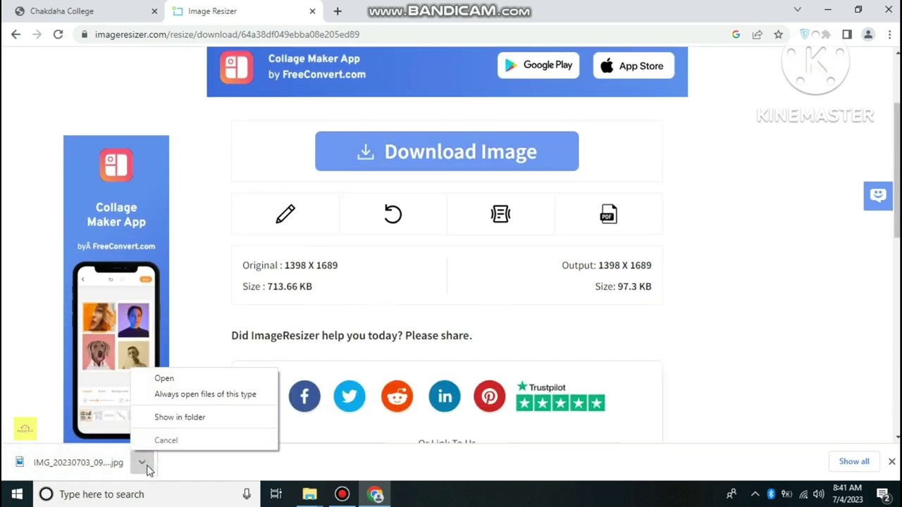
{"action": "left_click", "coordinate": [190, 421]}
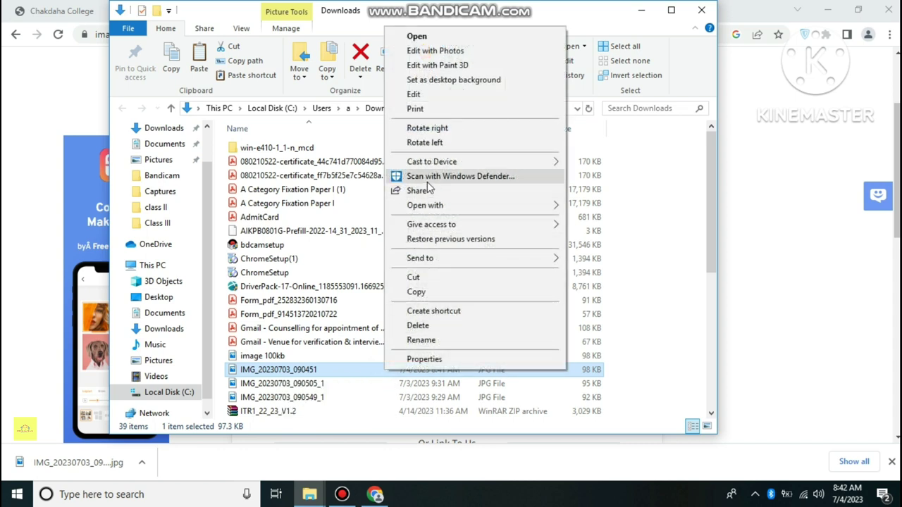
{"action": "left_click", "coordinate": [423, 340]}
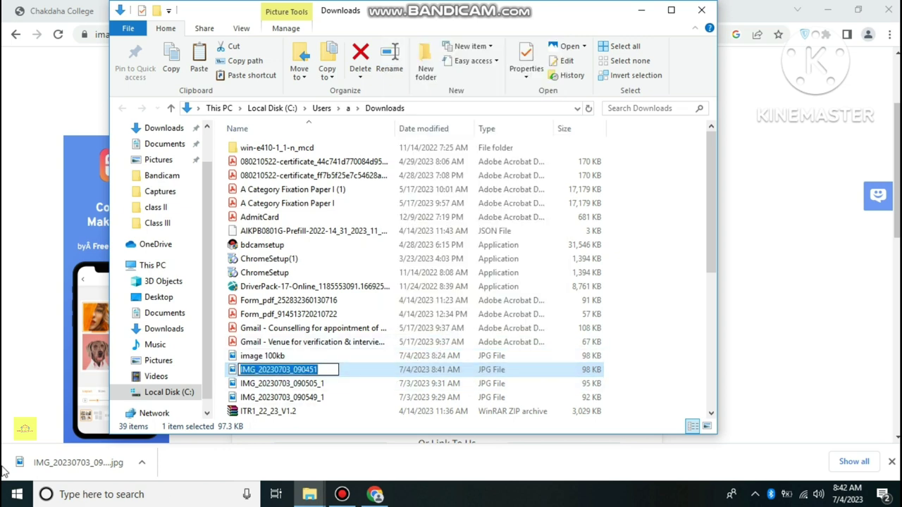
{"action": "type", "text": "photo 100"}
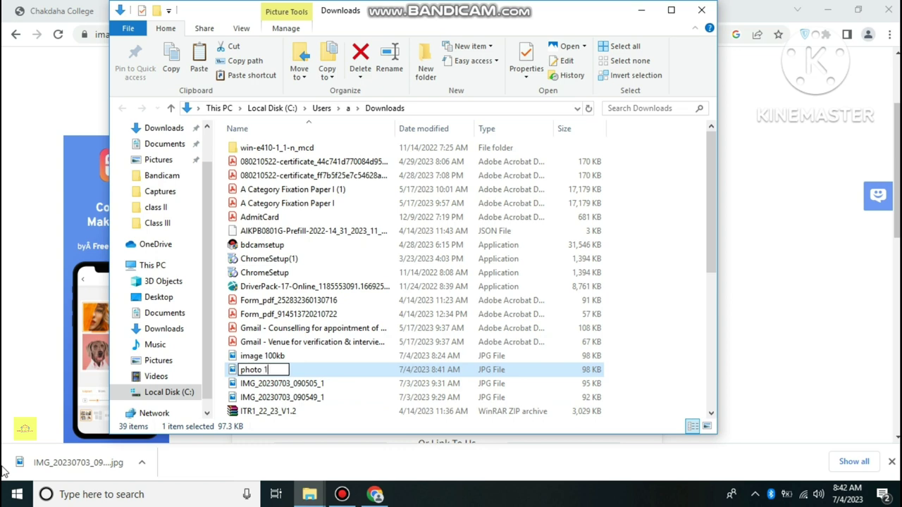
{"action": "type", "text": "kb"}
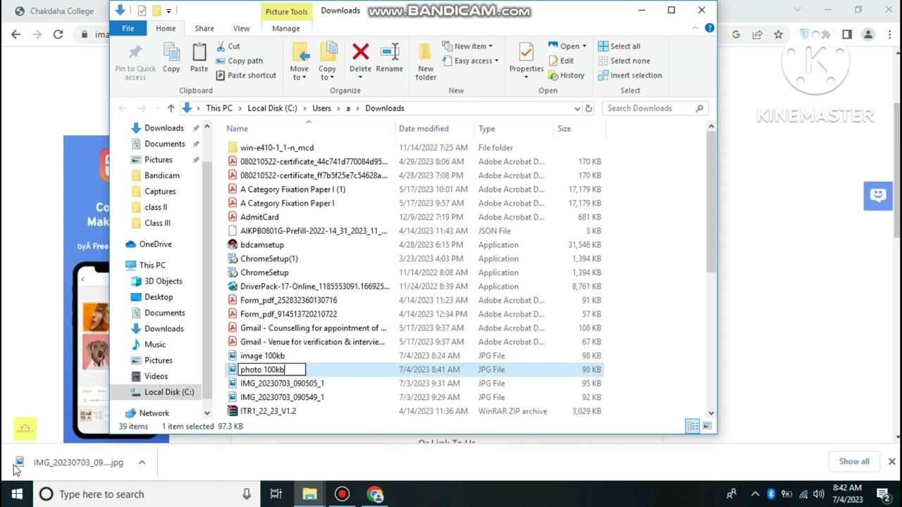
{"action": "left_click", "coordinate": [322, 370]}
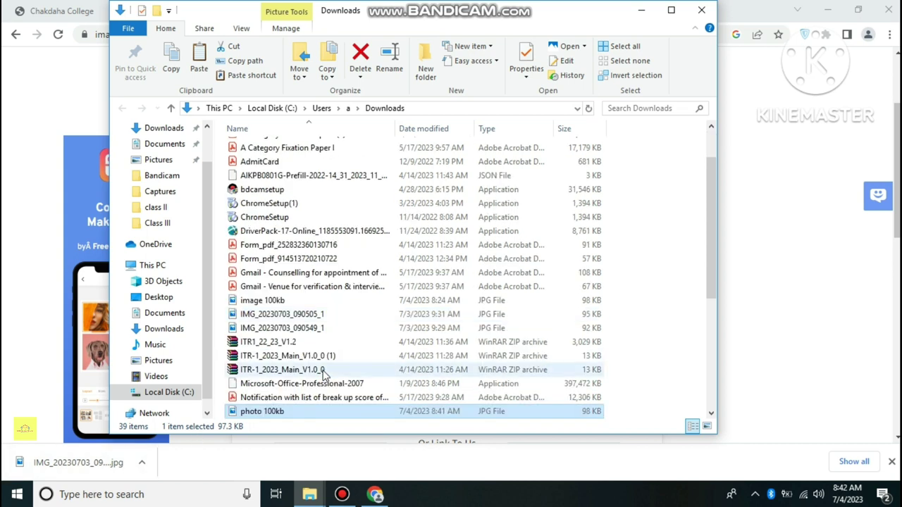
- Copy the photo 100kb file from the Downloads folder and paste it onto the desktop
{"action": "right_click", "coordinate": [291, 412]}
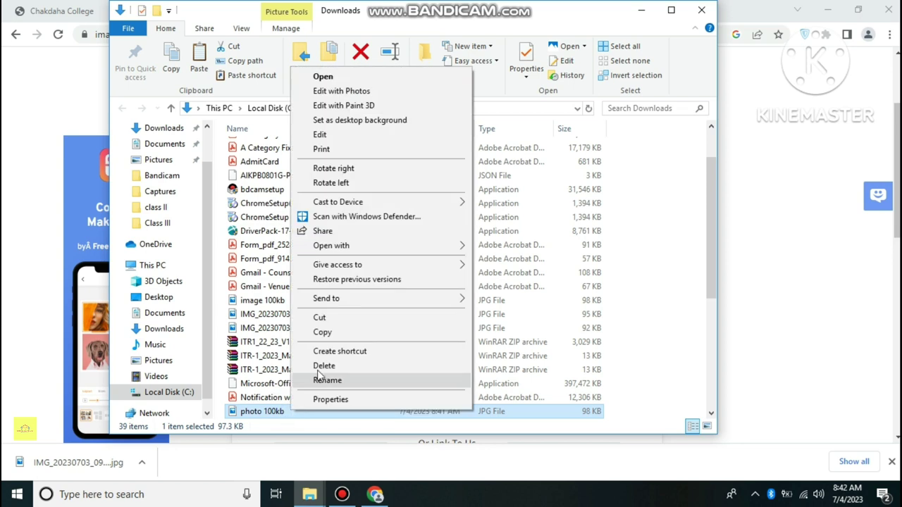
{"action": "left_click", "coordinate": [322, 332]}
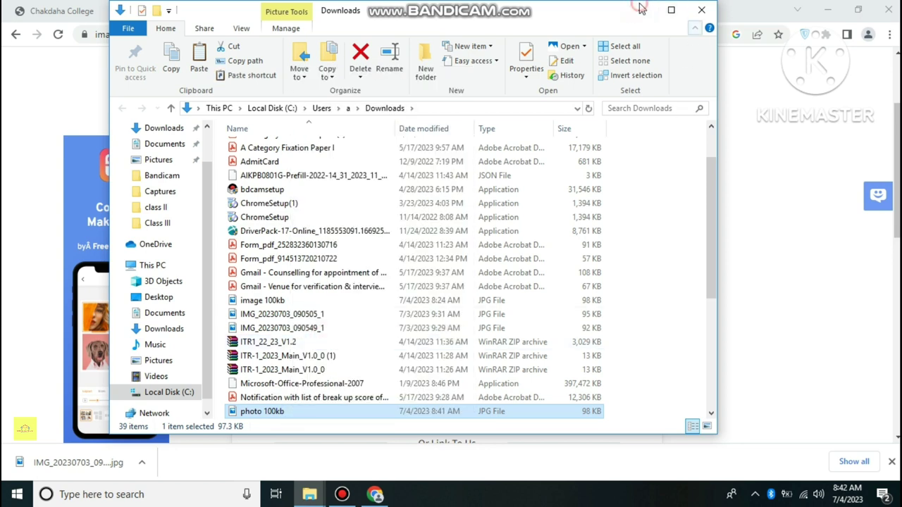
{"action": "left_click", "coordinate": [644, 10]}
{"action": "left_click", "coordinate": [823, 12]}
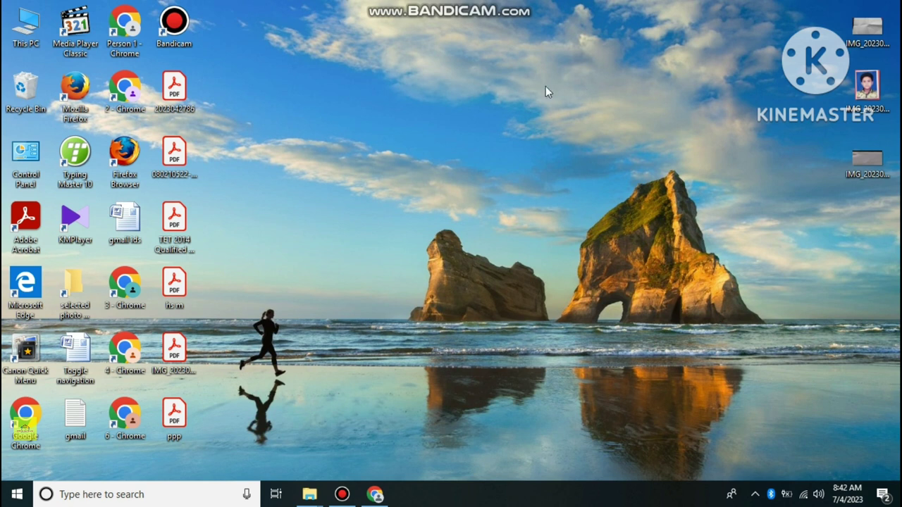
{"action": "right_click", "coordinate": [473, 123]}
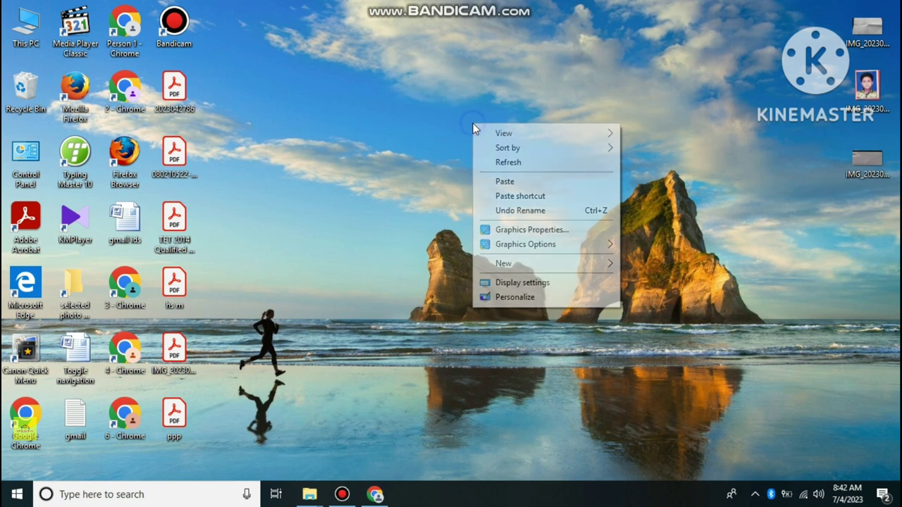
{"action": "left_click", "coordinate": [504, 181]}
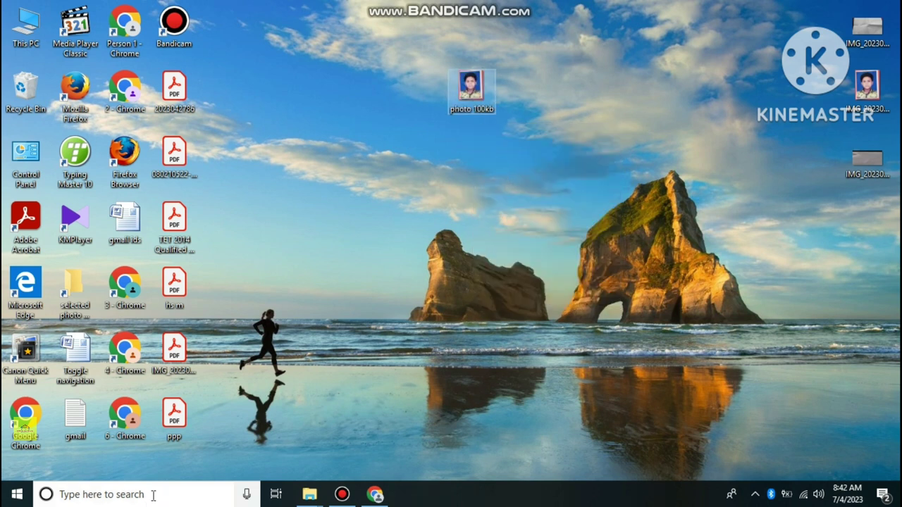
- Return to the Chakdaha College upload page in Chrome and upload photo 100kb as the applicant's photo
{"action": "left_click", "coordinate": [375, 494]}
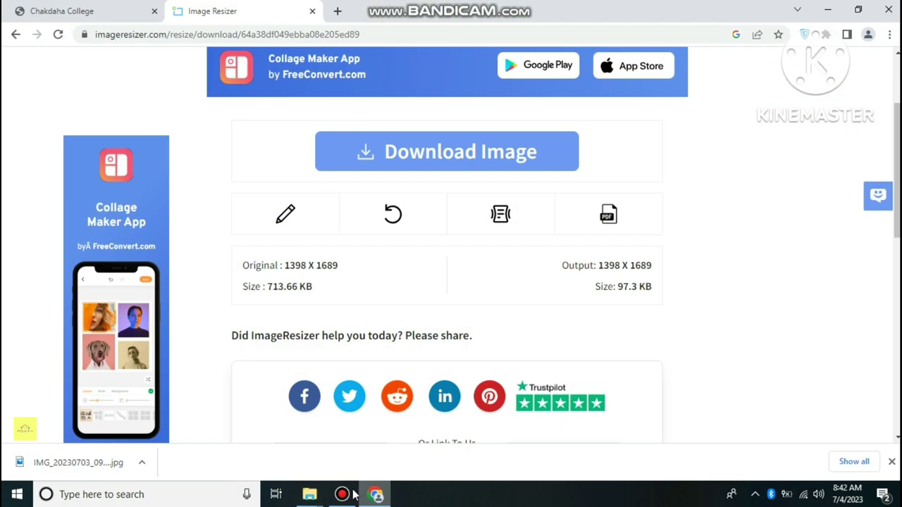
{"action": "left_click", "coordinate": [127, 11]}
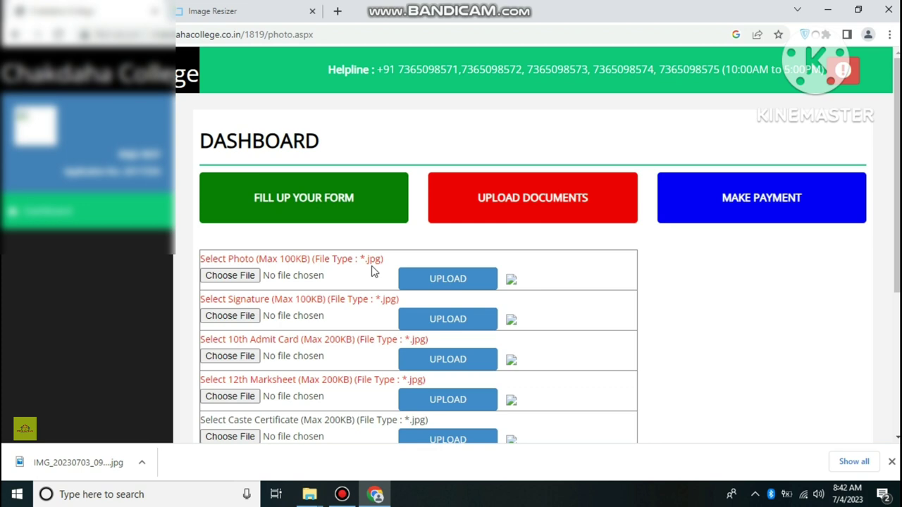
{"action": "left_click", "coordinate": [220, 276]}
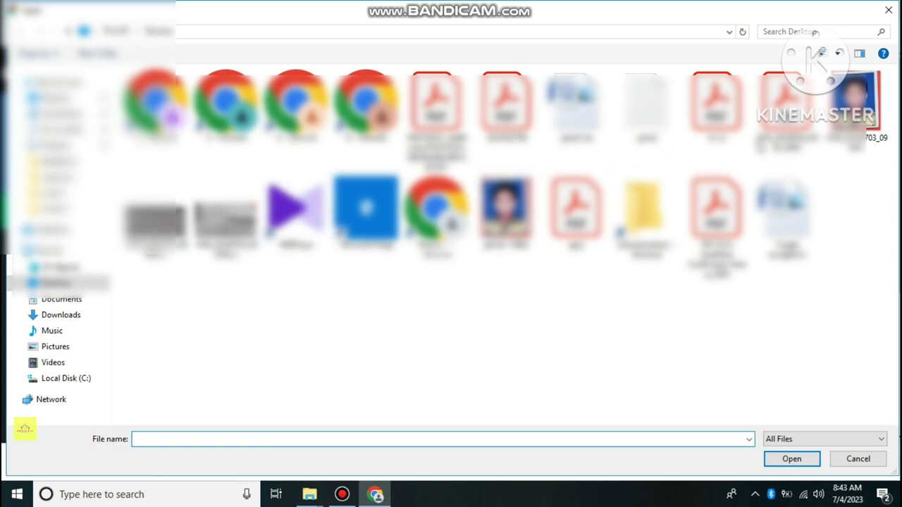
{"action": "left_click", "coordinate": [505, 212]}
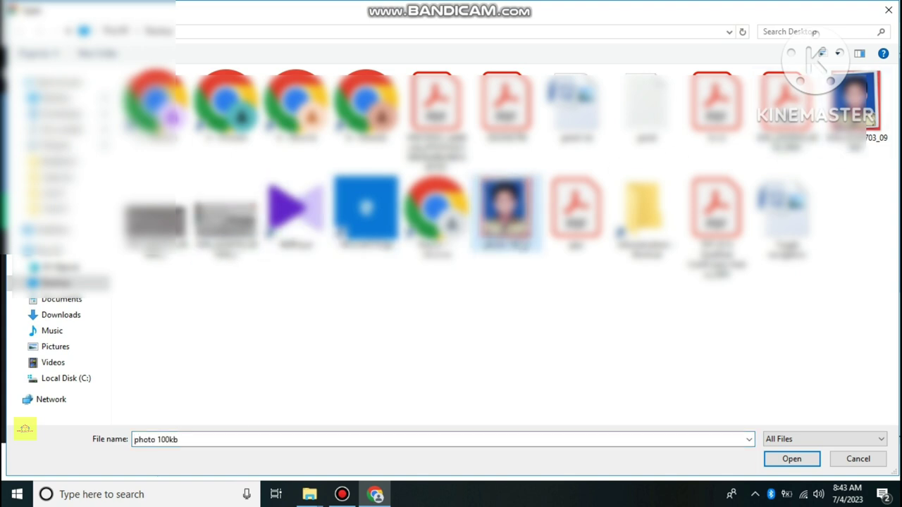
{"action": "left_click", "coordinate": [795, 460]}
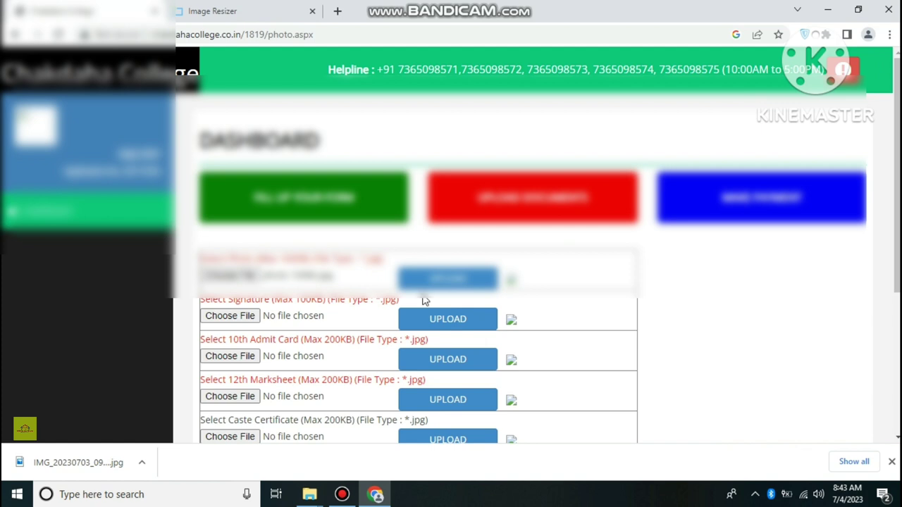
{"action": "left_click", "coordinate": [439, 275]}
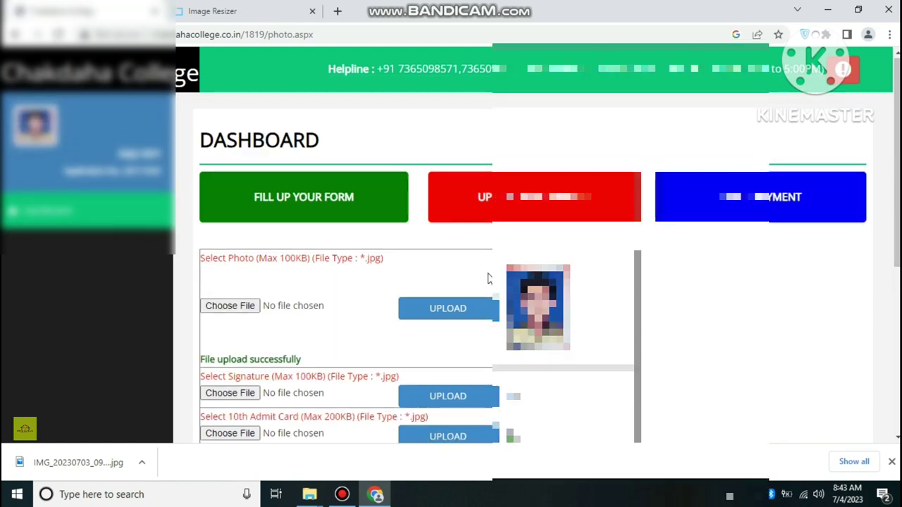
- Review the document upload list for the photo, signature, 10th admit card, 12th marksheet and certificates, including the pending status
{"action": "scroll", "coordinate": [317, 336], "scroll_direction": "down", "scroll_amount": 3}
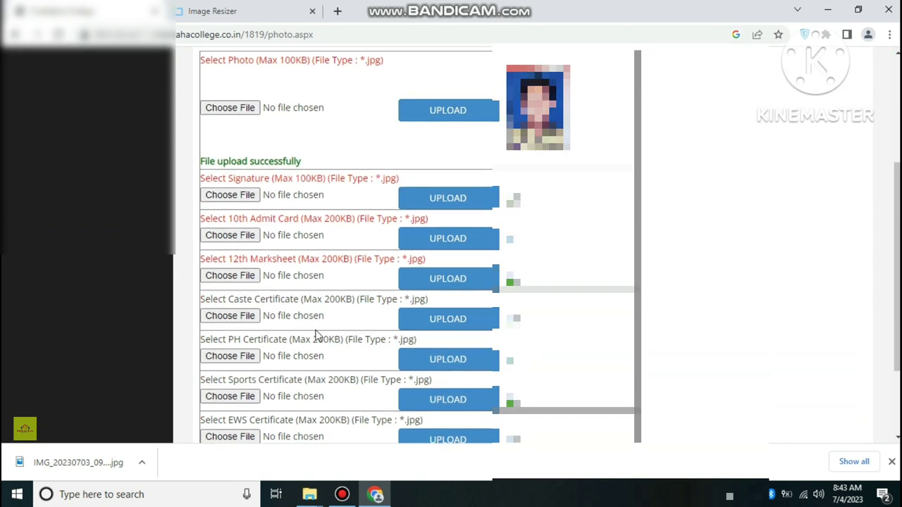
{"action": "scroll", "coordinate": [308, 370], "scroll_direction": "up", "scroll_amount": 3}
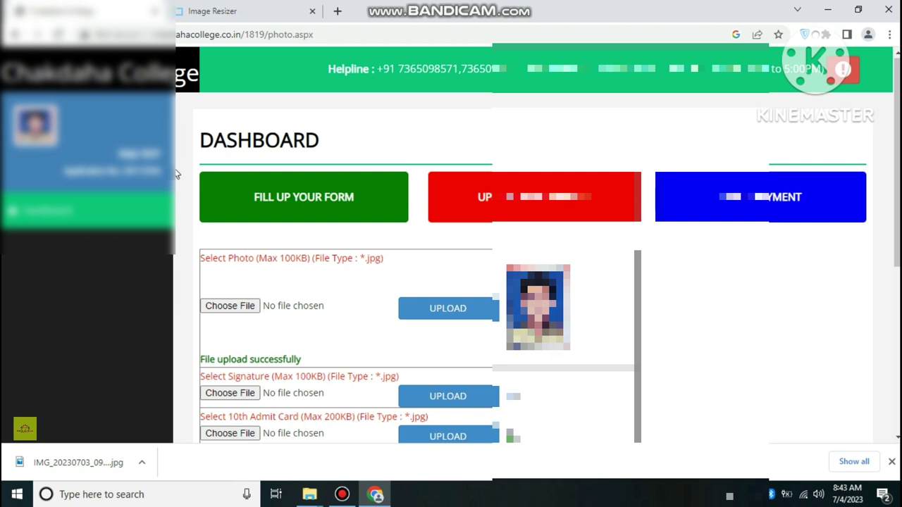
{"action": "scroll", "coordinate": [783, 332], "scroll_direction": "down", "scroll_amount": 3}
{"action": "scroll", "coordinate": [447, 242], "scroll_direction": "up", "scroll_amount": 3}
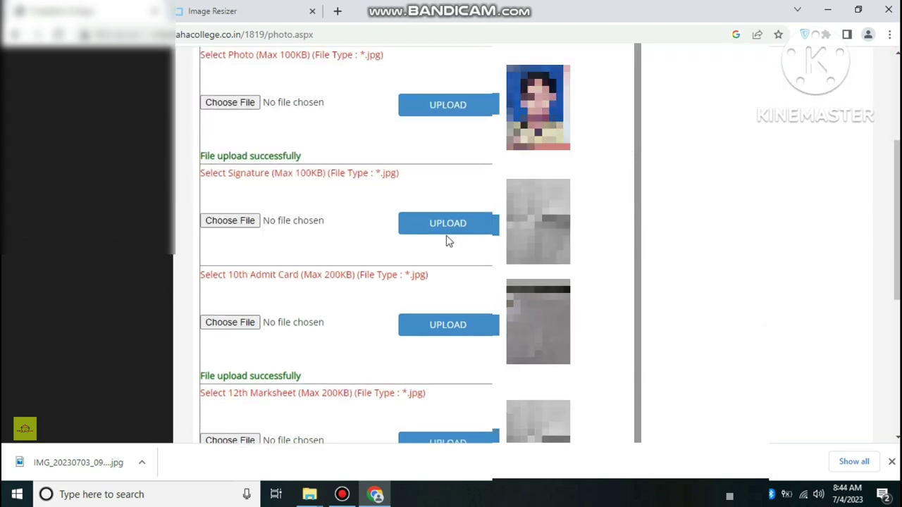
{"action": "scroll", "coordinate": [446, 242], "scroll_direction": "down", "scroll_amount": 1}
{"action": "scroll", "coordinate": [427, 284], "scroll_direction": "down", "scroll_amount": 2}
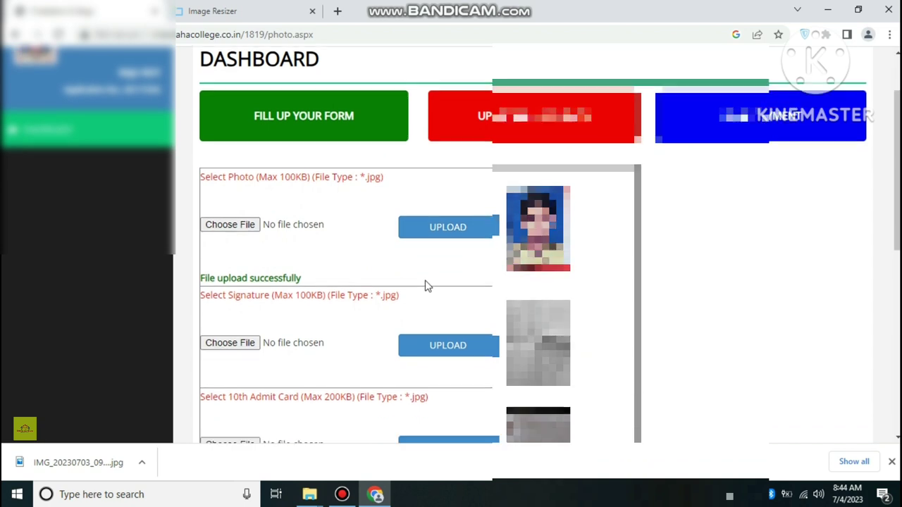
{"action": "left_click", "coordinate": [892, 461]}
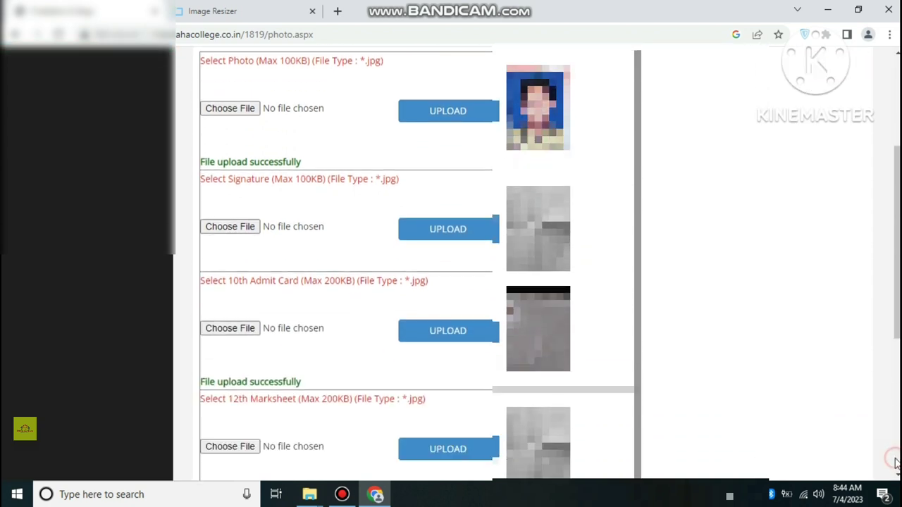
{"action": "scroll", "coordinate": [396, 284], "scroll_direction": "down", "scroll_amount": 2}
{"action": "scroll", "coordinate": [397, 284], "scroll_direction": "down", "scroll_amount": 3}
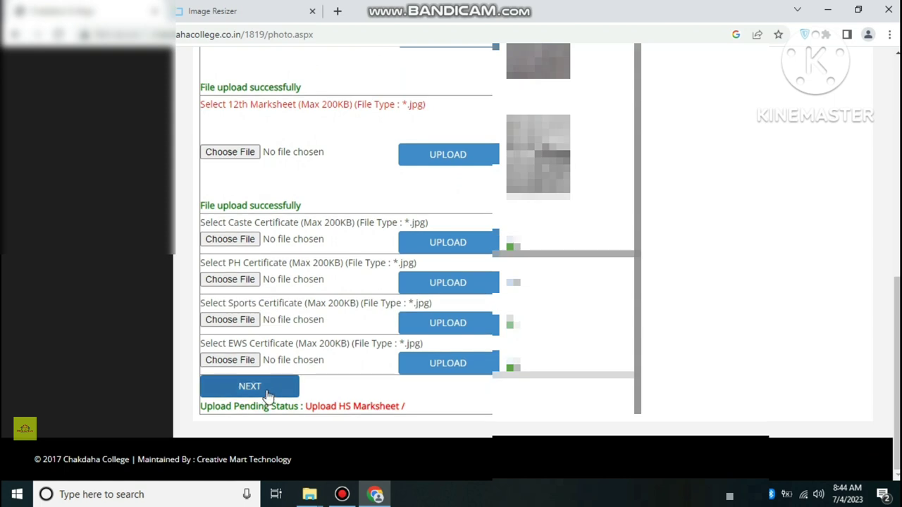
{"action": "scroll", "coordinate": [370, 273], "scroll_direction": "up", "scroll_amount": 8}
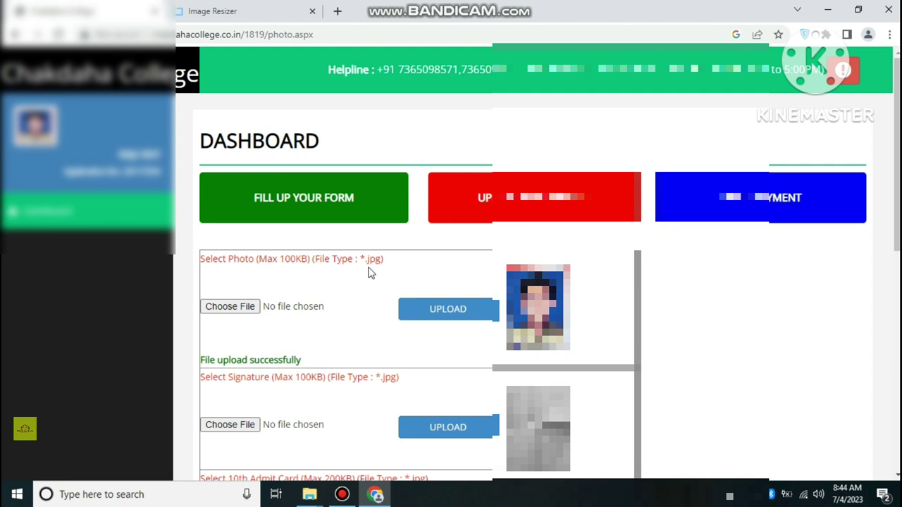
- Proceed from the completed document uploads to the dashboard and open the application form download page
{"action": "scroll", "coordinate": [317, 280], "scroll_direction": "down", "scroll_amount": 3}
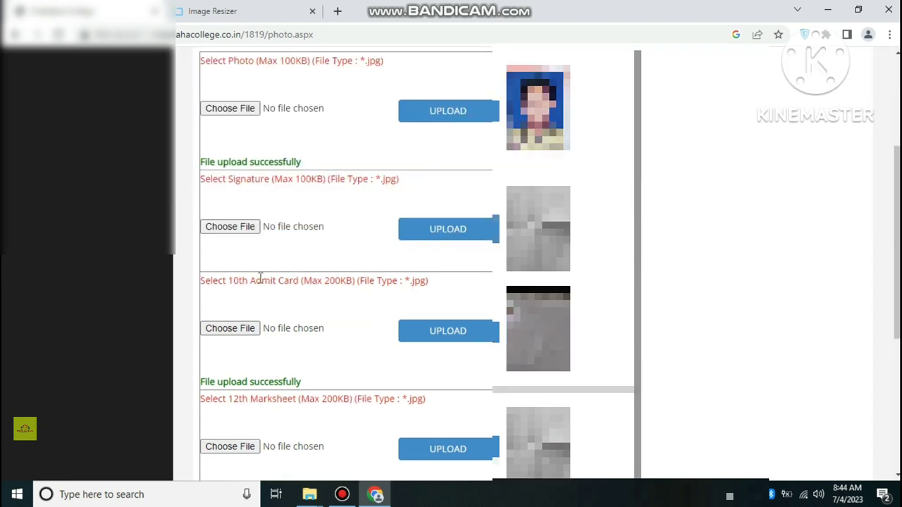
{"action": "scroll", "coordinate": [260, 278], "scroll_direction": "down", "scroll_amount": 5}
{"action": "left_click", "coordinate": [248, 388]}
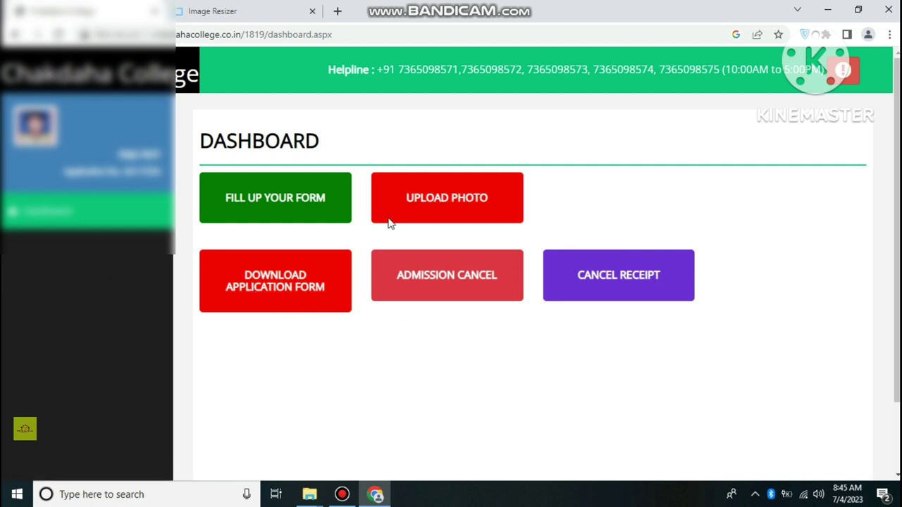
{"action": "left_click", "coordinate": [265, 283]}
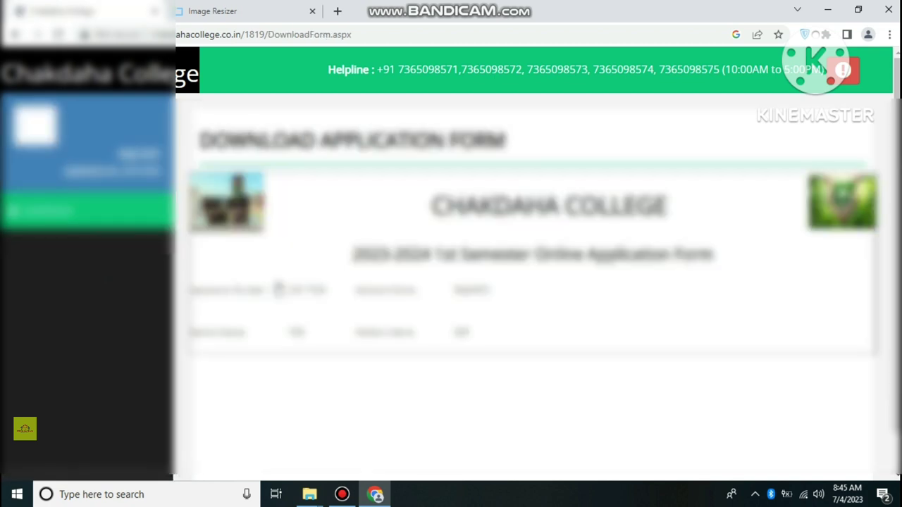
- Review the application form from the applicant's details and photo through the subject marks, subject preferences and declaration
{"action": "scroll", "coordinate": [457, 244], "scroll_direction": "down", "scroll_amount": 10}
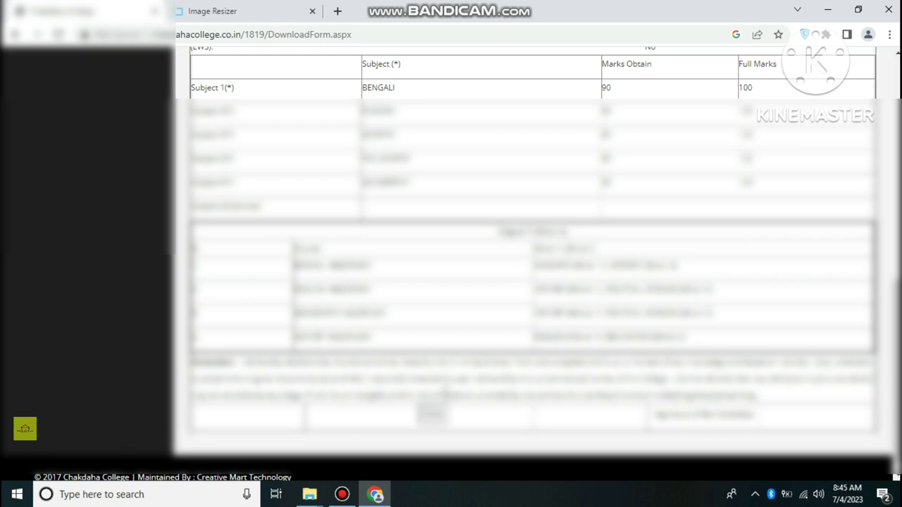
{"action": "scroll", "coordinate": [472, 339], "scroll_direction": "up", "scroll_amount": 10}
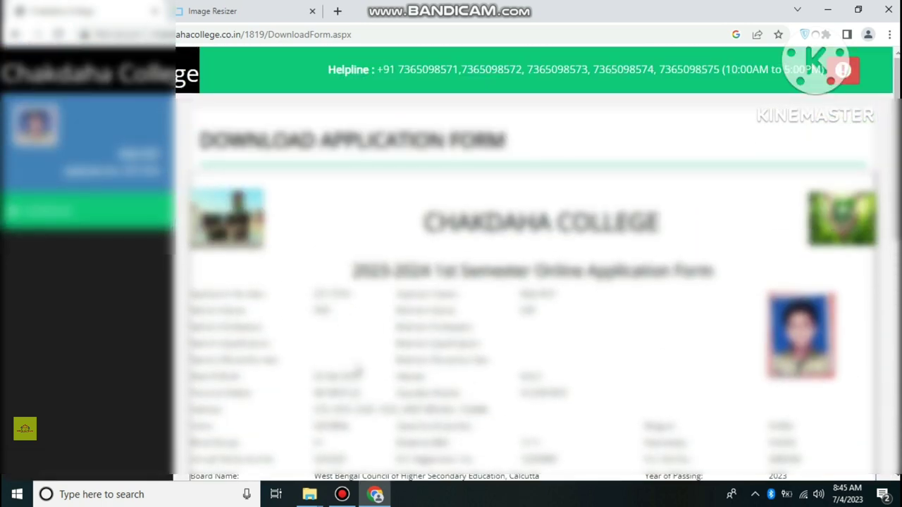
{"action": "scroll", "coordinate": [414, 347], "scroll_direction": "down", "scroll_amount": 1}
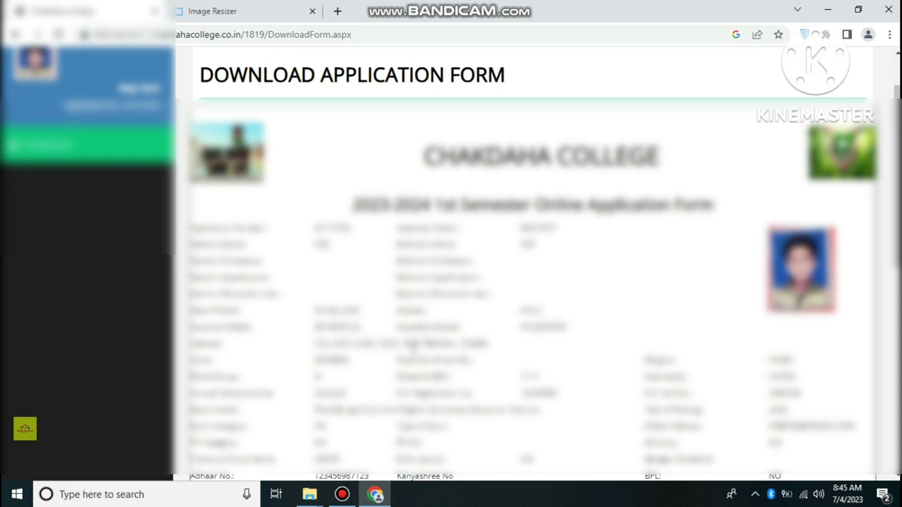
{"action": "scroll", "coordinate": [377, 245], "scroll_direction": "up", "scroll_amount": 1}
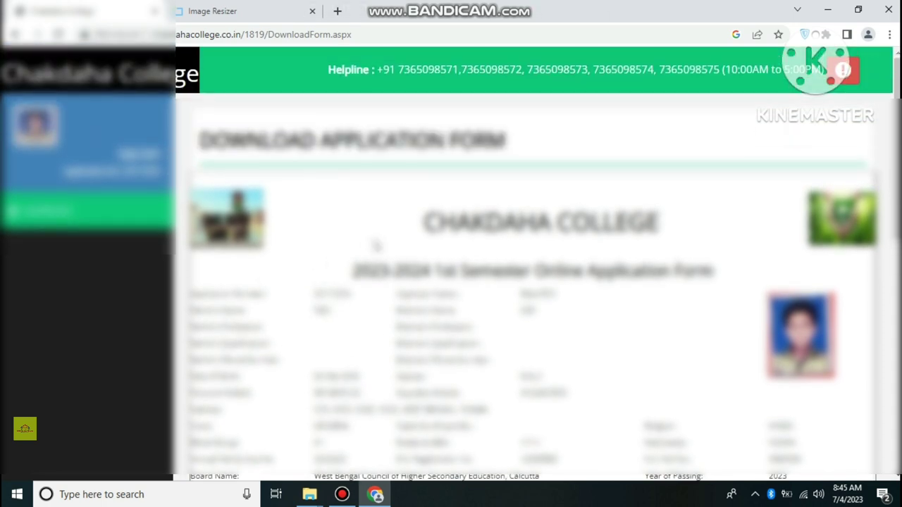
{"action": "scroll", "coordinate": [377, 245], "scroll_direction": "down", "scroll_amount": 8}
{"action": "scroll", "coordinate": [317, 263], "scroll_direction": "down", "scroll_amount": 1}
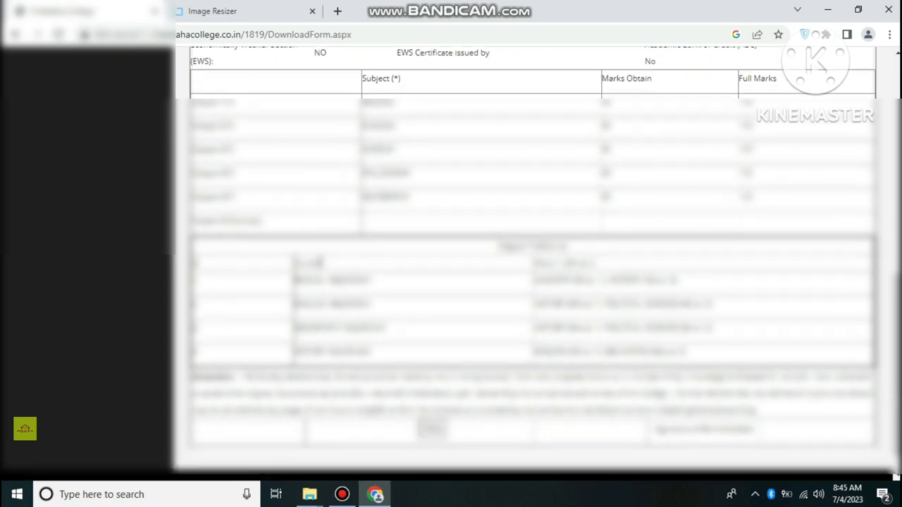
{"action": "scroll", "coordinate": [317, 263], "scroll_direction": "up", "scroll_amount": 9}
- Return to the applicant dashboard and log out of the account
{"action": "left_click", "coordinate": [55, 210]}
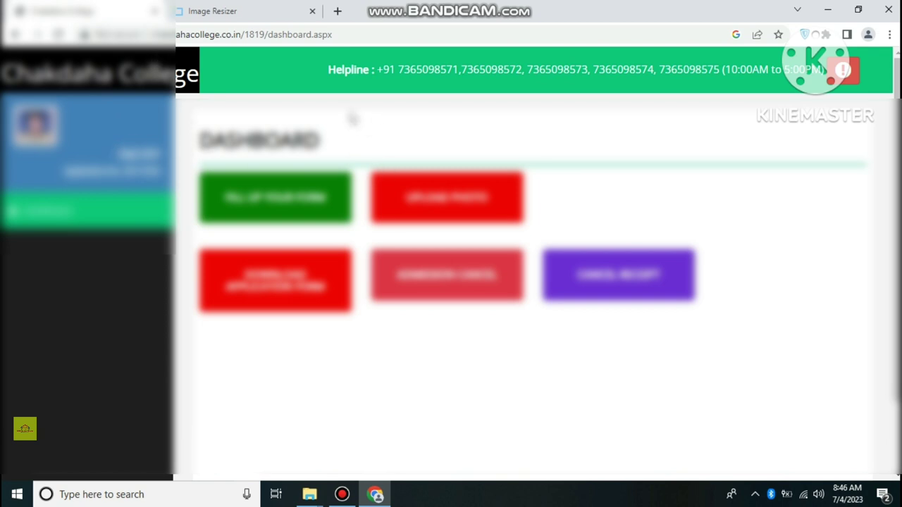
{"action": "left_click", "coordinate": [845, 79]}
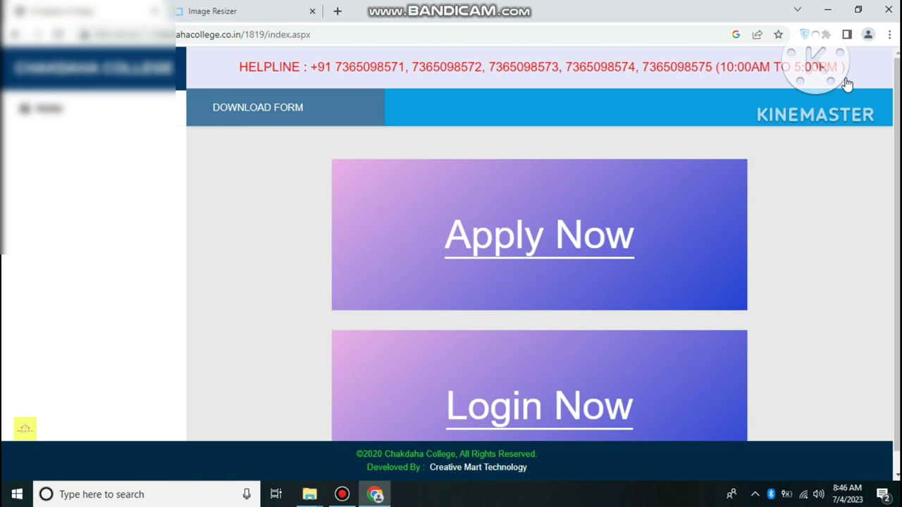
- Log back in with the applicant's application number, mobile number, date of birth and the displayed verification code
{"action": "scroll", "coordinate": [349, 250], "scroll_direction": "down", "scroll_amount": 1}
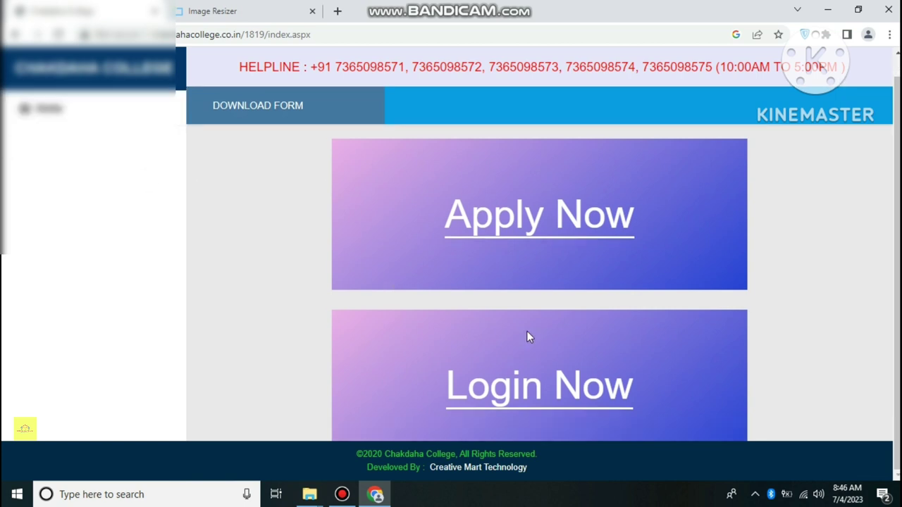
{"action": "left_click", "coordinate": [493, 405]}
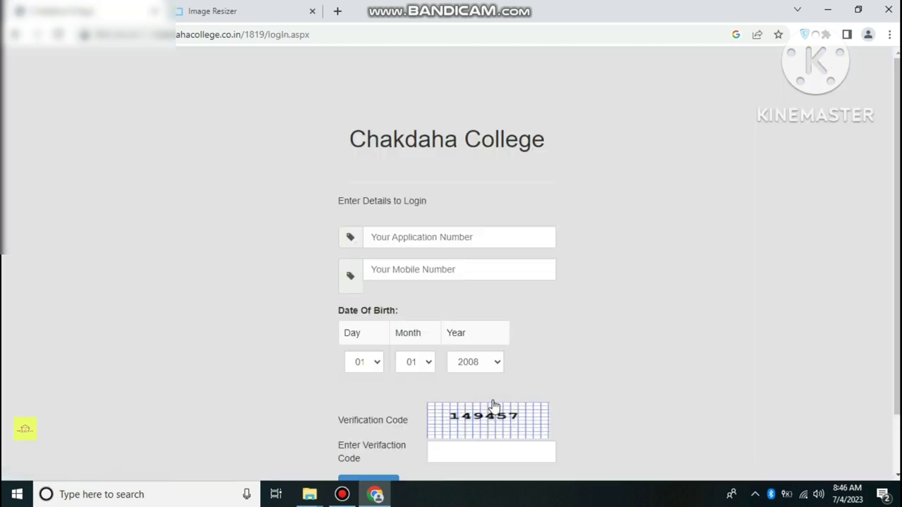
{"action": "left_click", "coordinate": [416, 234]}
{"action": "scroll", "coordinate": [417, 233], "scroll_direction": "down", "scroll_amount": 1}
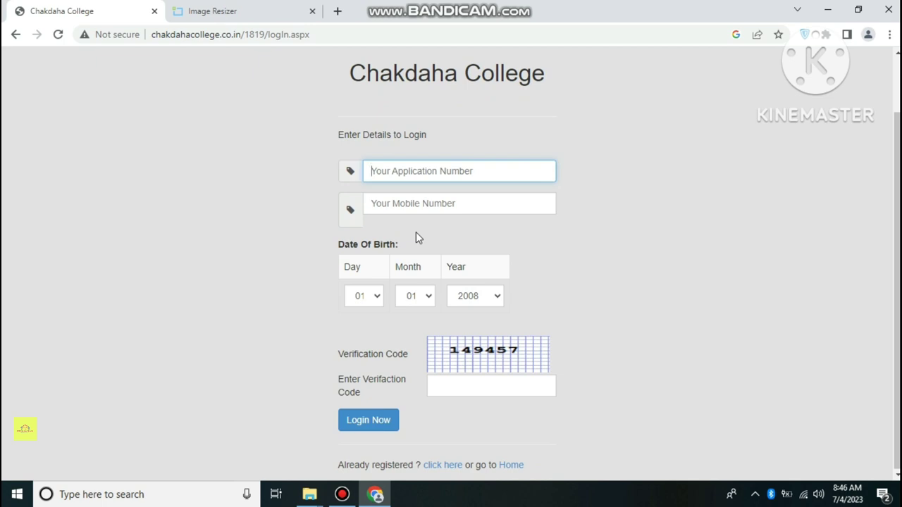
{"action": "type", "text": "20"}
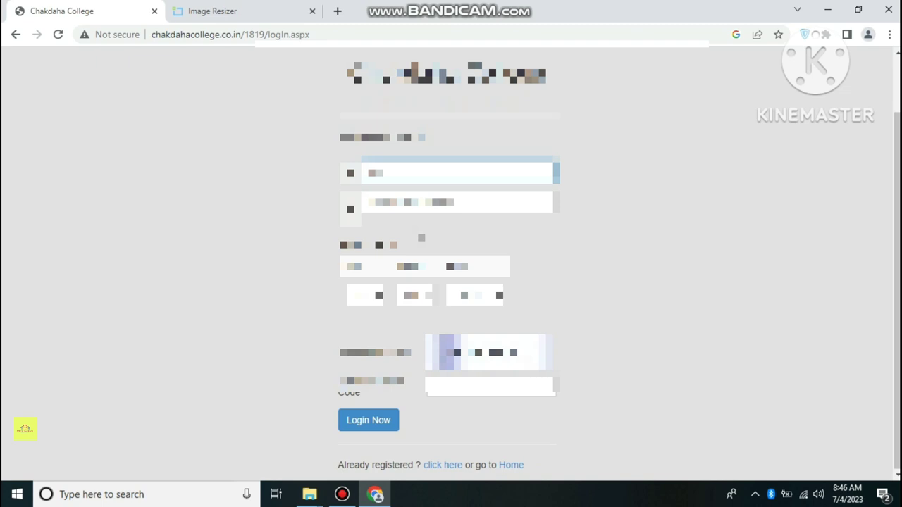
{"action": "scroll", "coordinate": [477, 389], "scroll_direction": "up", "scroll_amount": 1}
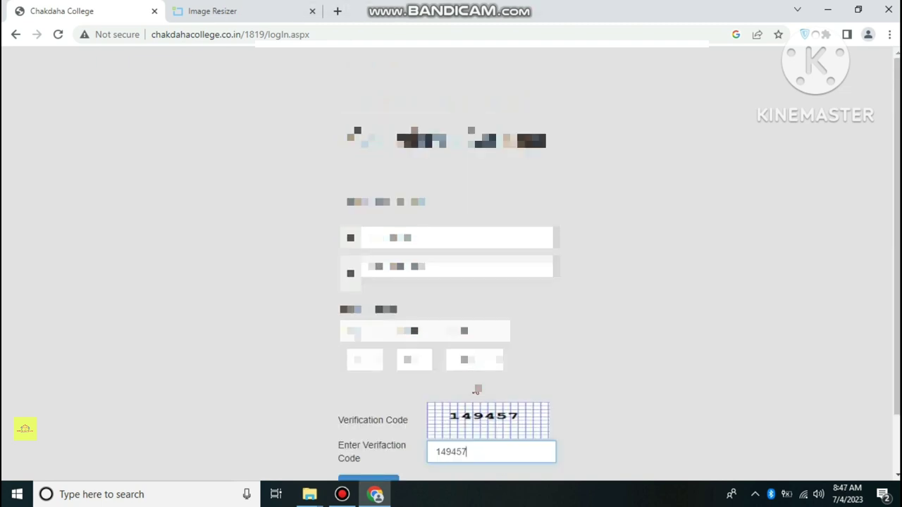
{"action": "scroll", "coordinate": [476, 389], "scroll_direction": "down", "scroll_amount": 1}
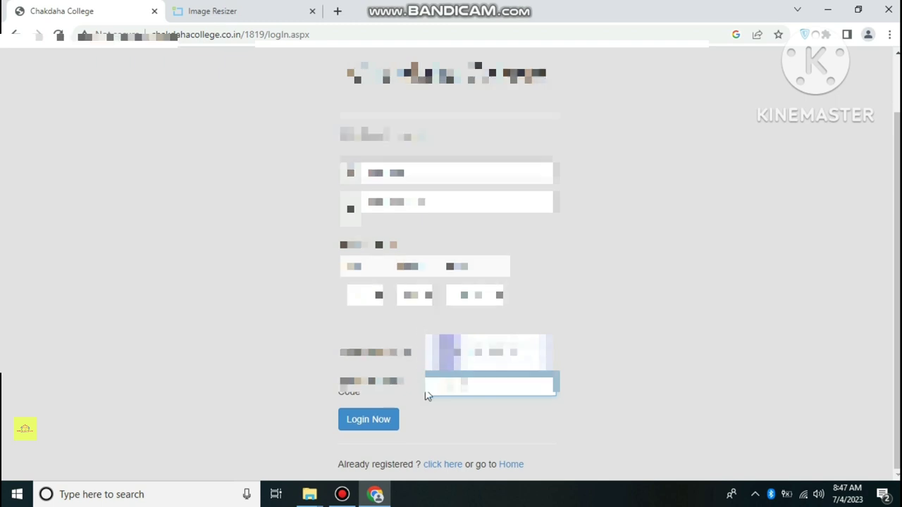
{"action": "left_click", "coordinate": [363, 421]}
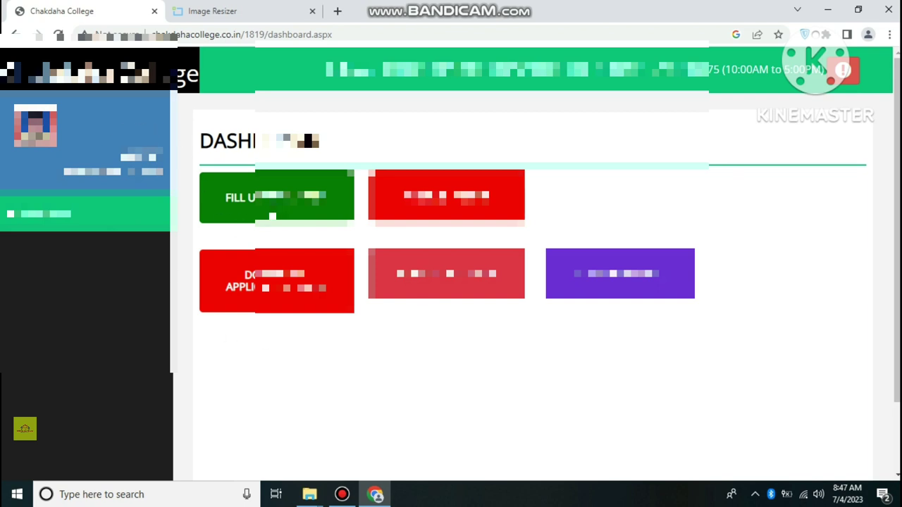
- Reopen the filled-in registration form from the dashboard and proceed from its end to the document upload page
{"action": "left_click", "coordinate": [256, 200]}
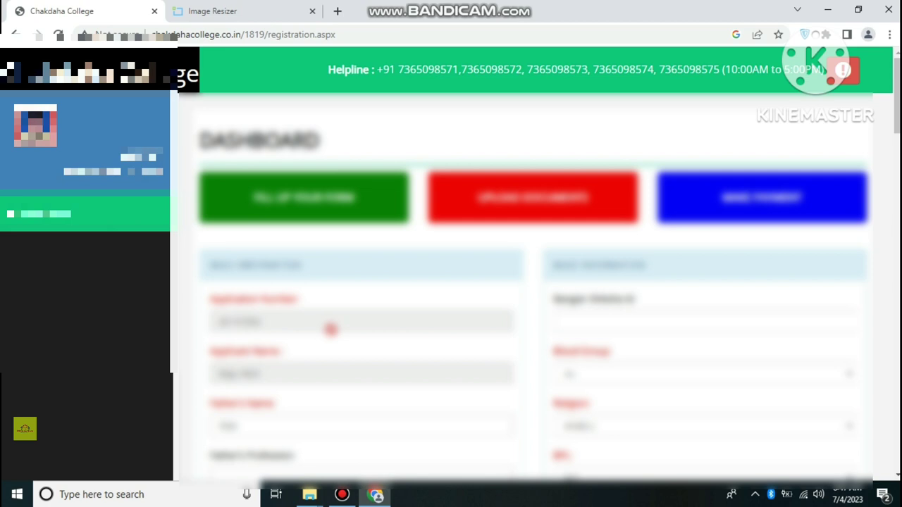
{"action": "scroll", "coordinate": [844, 309], "scroll_direction": "down", "scroll_amount": 20}
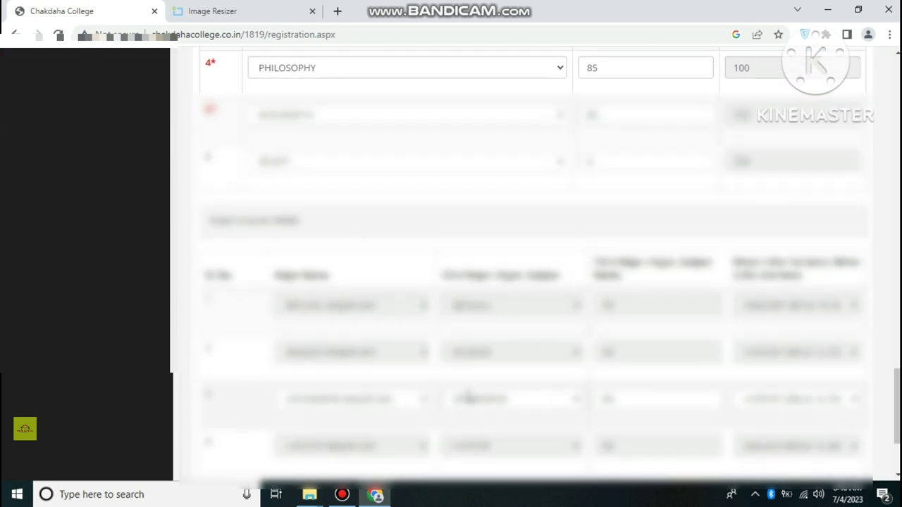
{"action": "scroll", "coordinate": [468, 399], "scroll_direction": "down", "scroll_amount": 2}
{"action": "left_click", "coordinate": [209, 406]}
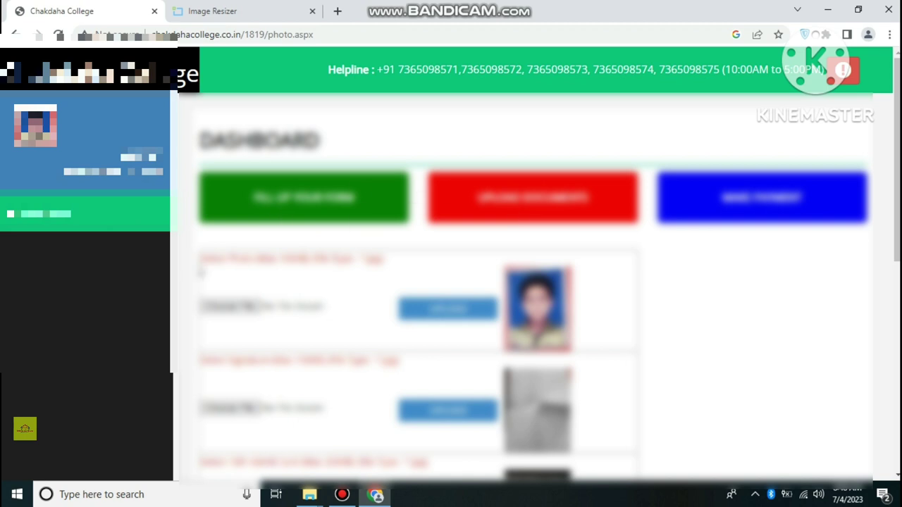
- Check the uploaded photo, signature and marksheet images and continue past the document upload page
{"action": "scroll", "coordinate": [361, 285], "scroll_direction": "down", "scroll_amount": 1}
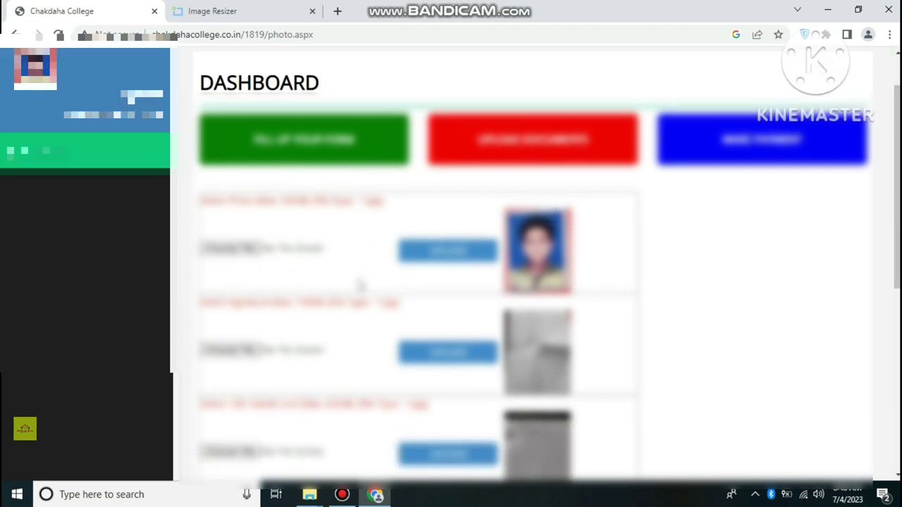
{"action": "scroll", "coordinate": [312, 366], "scroll_direction": "down", "scroll_amount": 5}
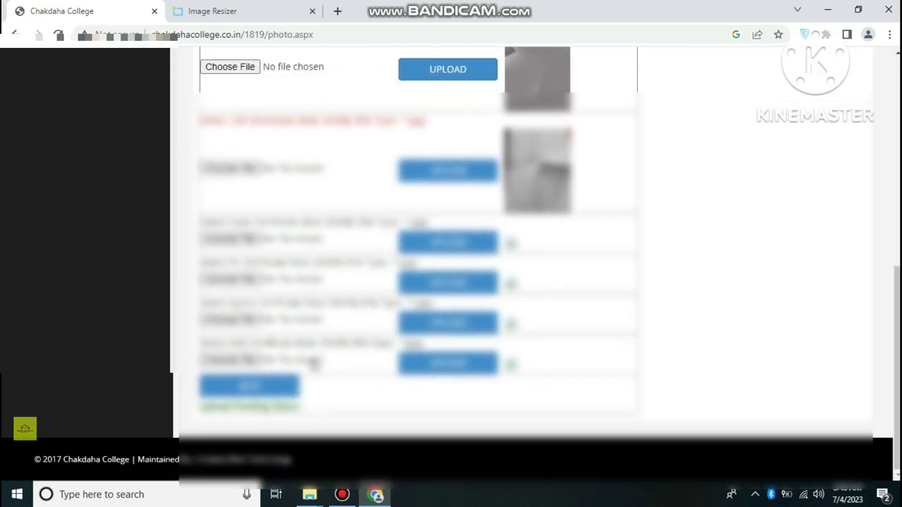
{"action": "left_click", "coordinate": [270, 394]}
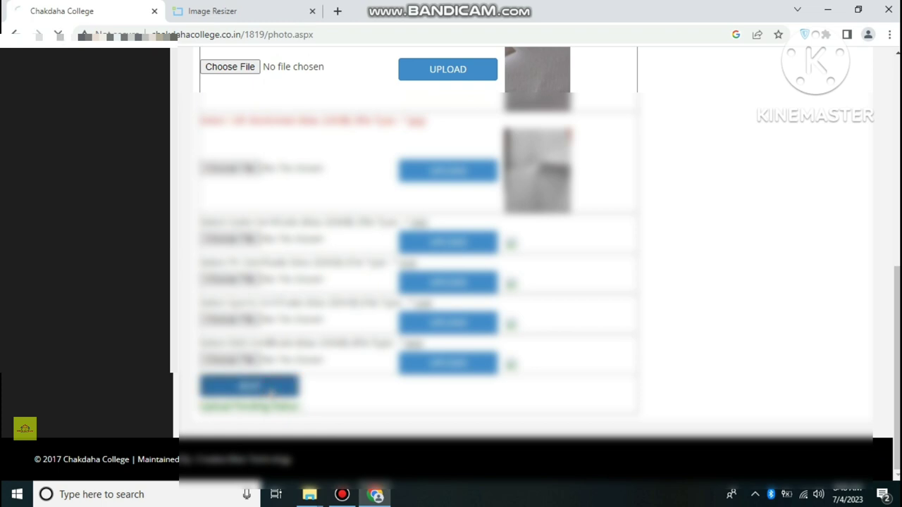